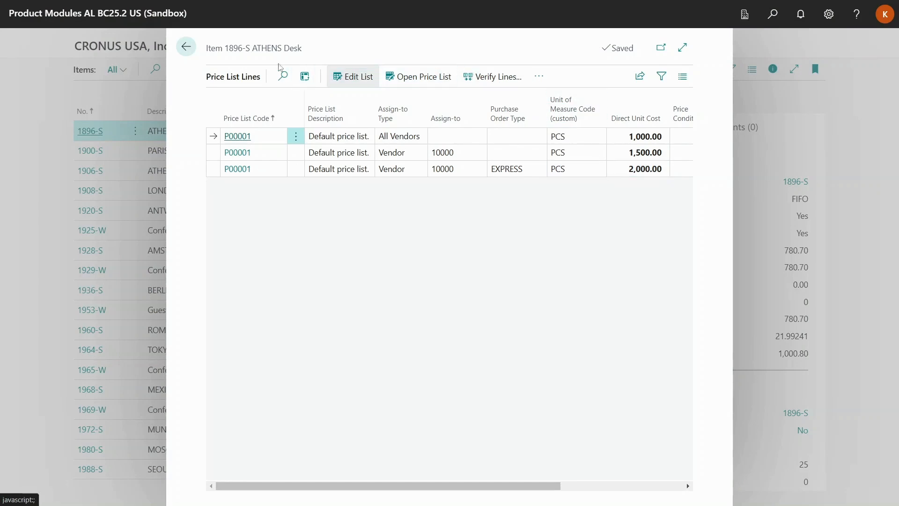
Leave the desk's price list lines and start a new purchase order.
left_click(189, 49)
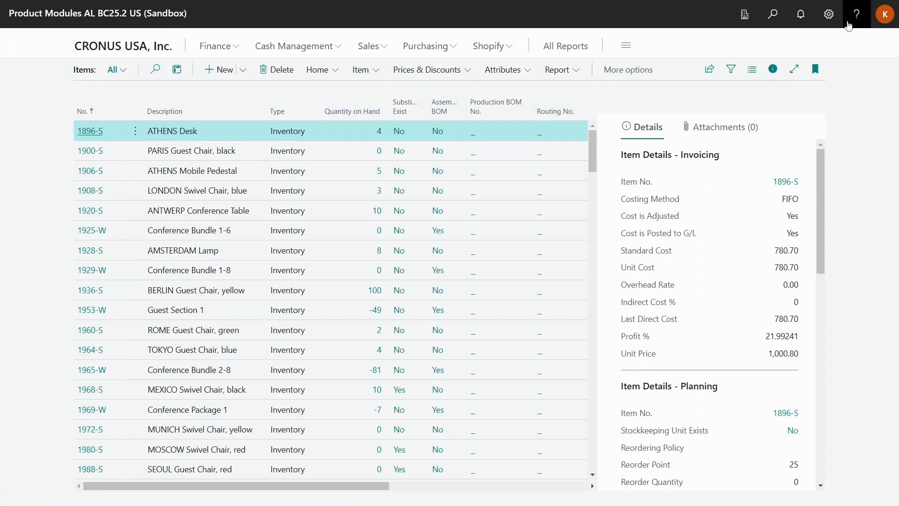
left_click(774, 15)
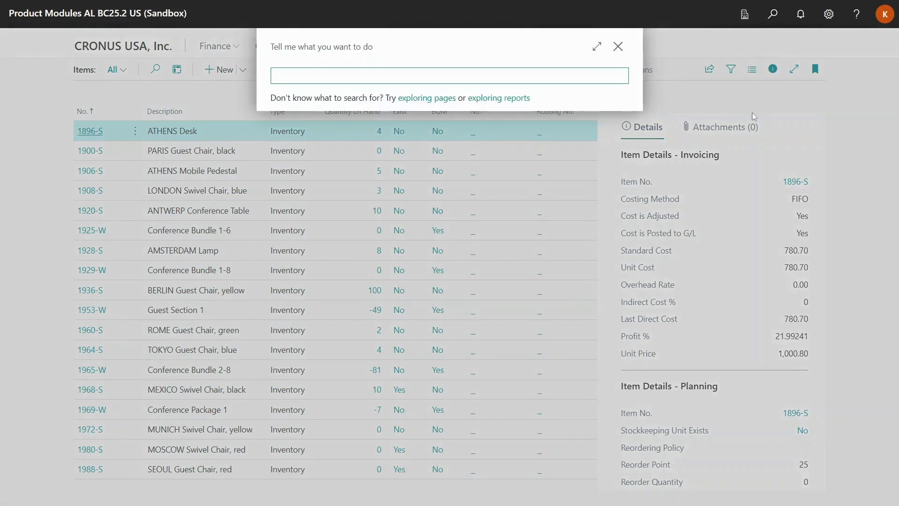
type("purch order")
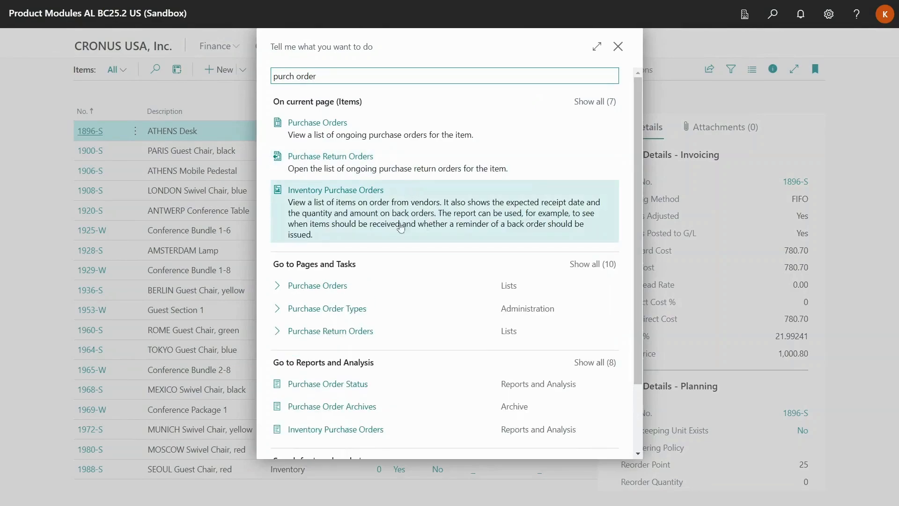
left_click(363, 258)
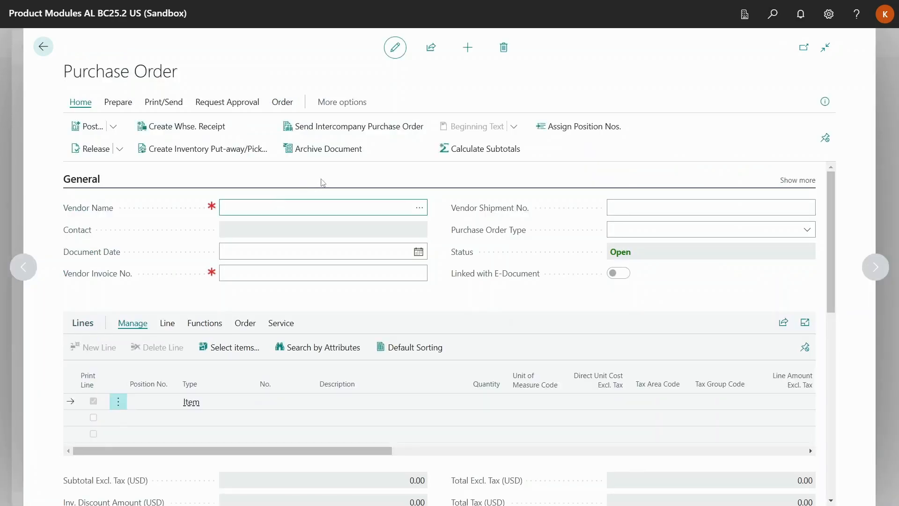
Set Fabrikam, Inc. as the order's vendor and add item 1896-S on the first line.
type("10000")
key("Tab")
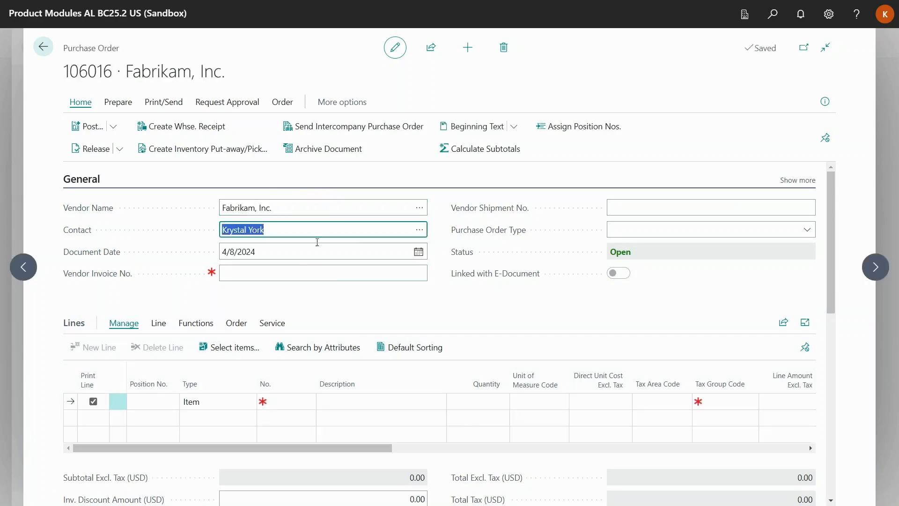
left_click(303, 399)
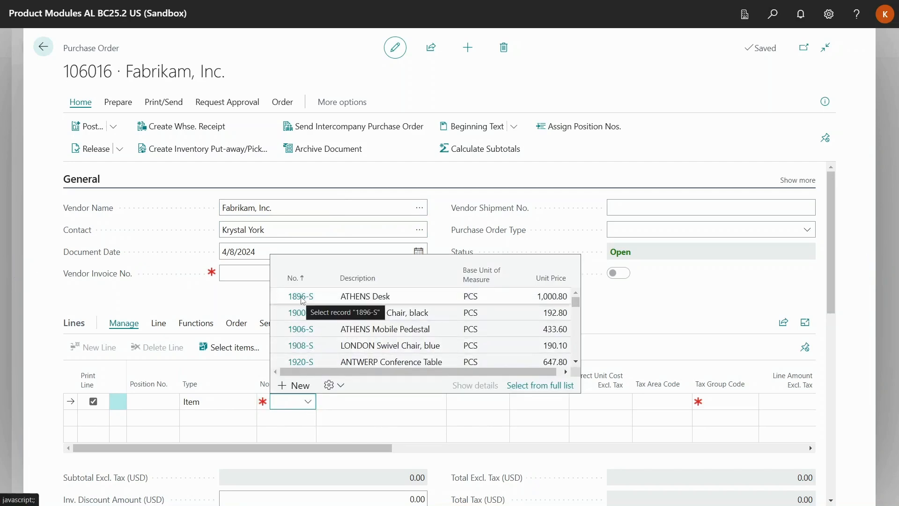
left_click(301, 296)
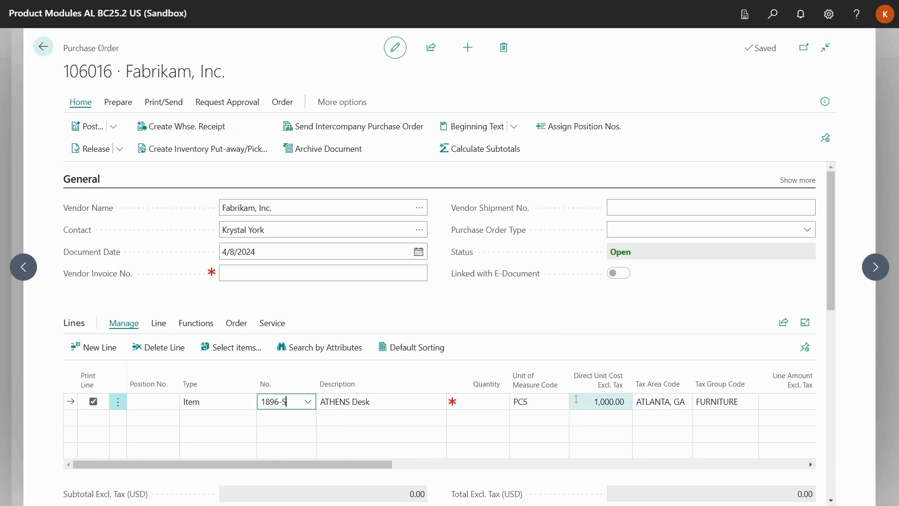
Set the order's Price Calculation Method to KUMAVISION base Price Sequences and agree to recreate the purchase lines.
scroll(576, 400, "down", 10)
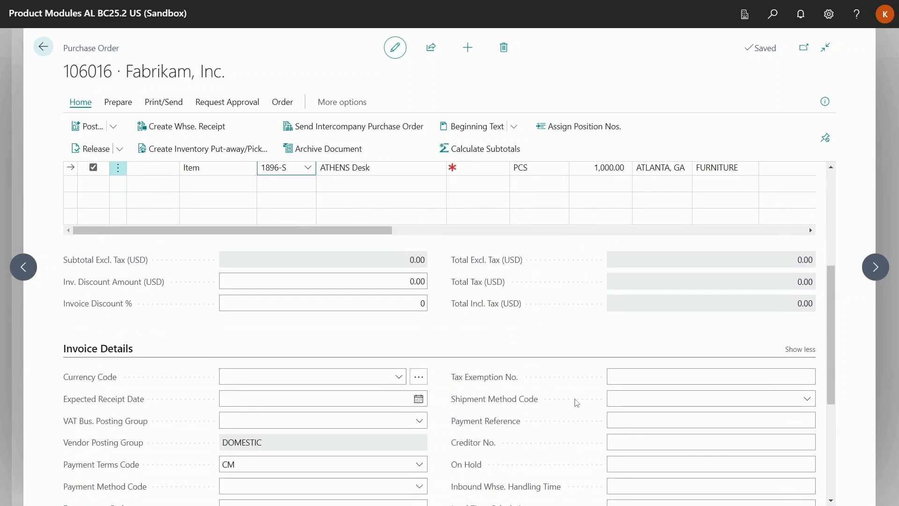
left_click(643, 420)
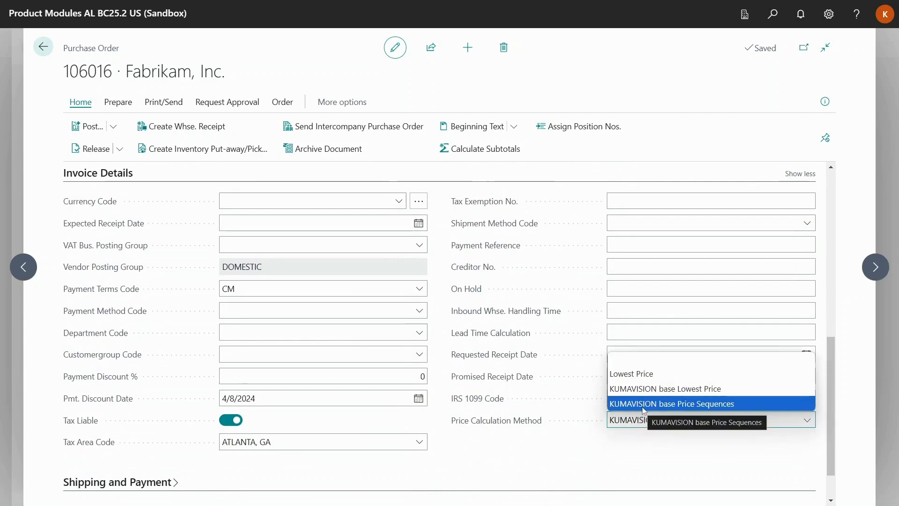
left_click(643, 403)
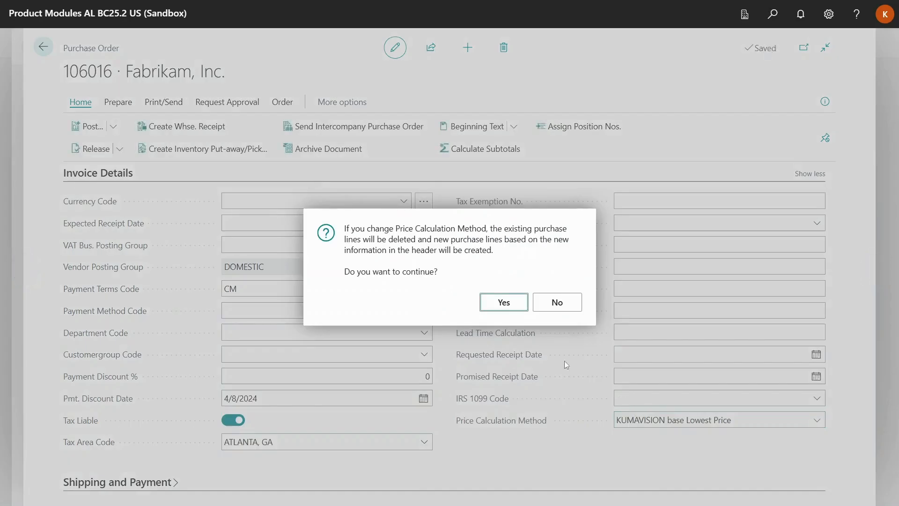
left_click(502, 303)
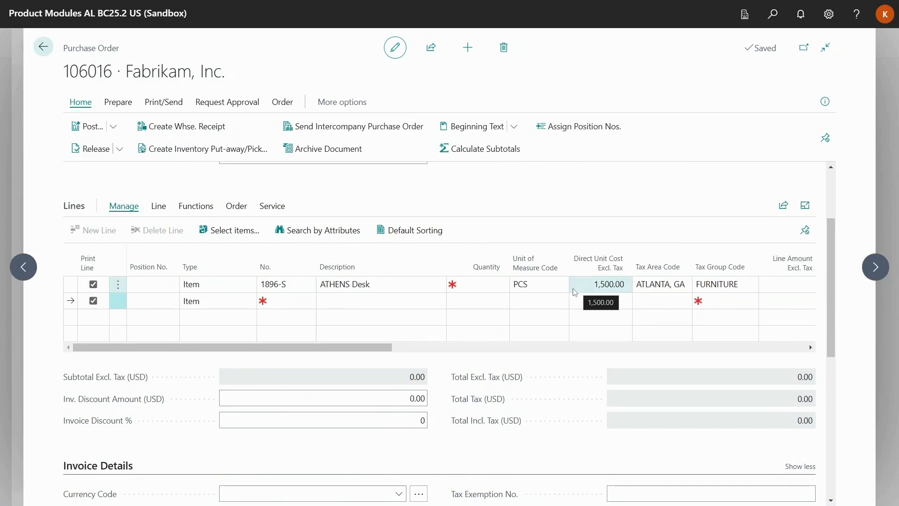
Set the Purchase Order Type to EXPRESS and agree to recreate the purchase lines.
scroll(575, 292, "up", 2)
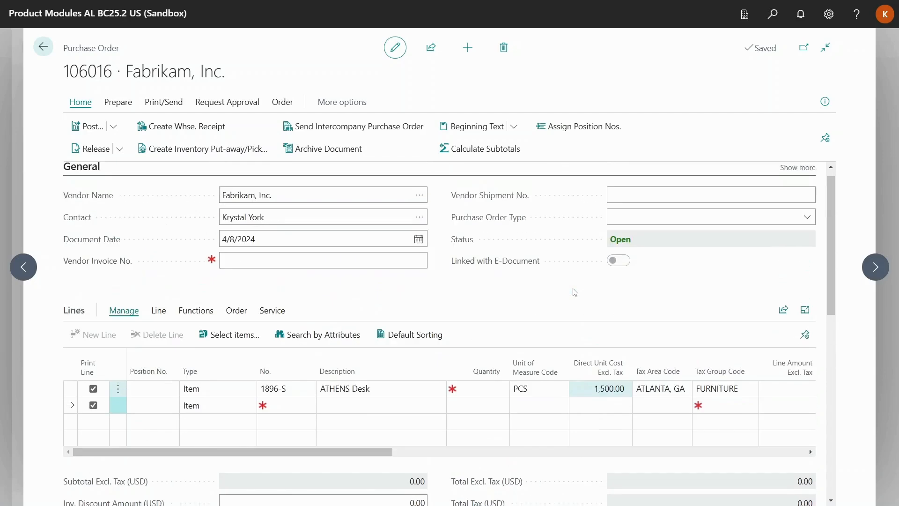
left_click(627, 227)
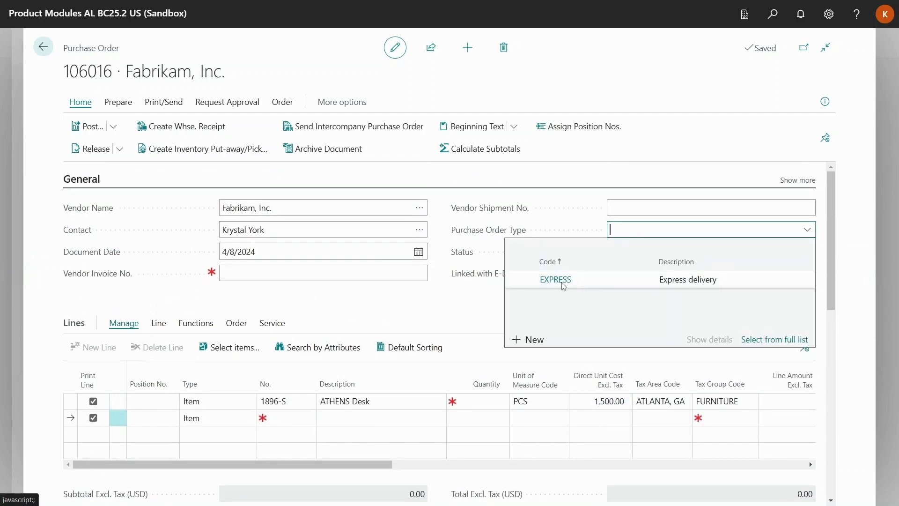
left_click(563, 284)
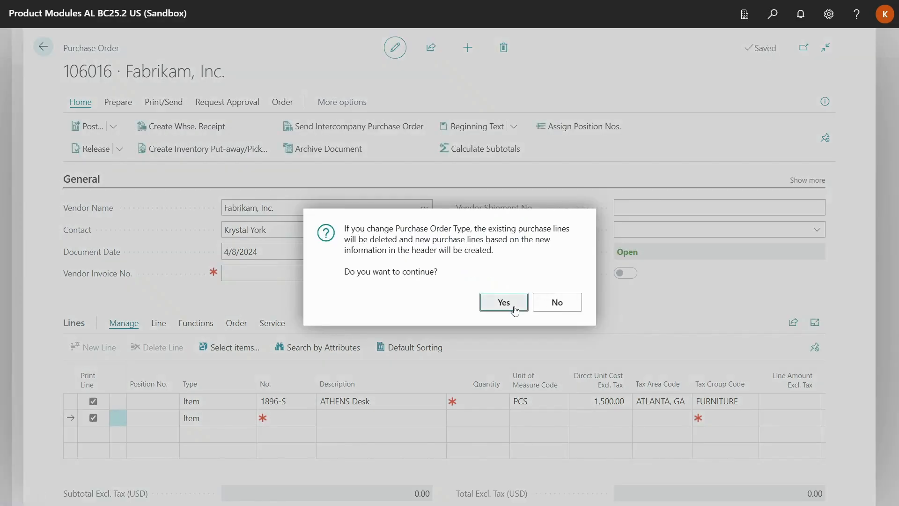
left_click(504, 302)
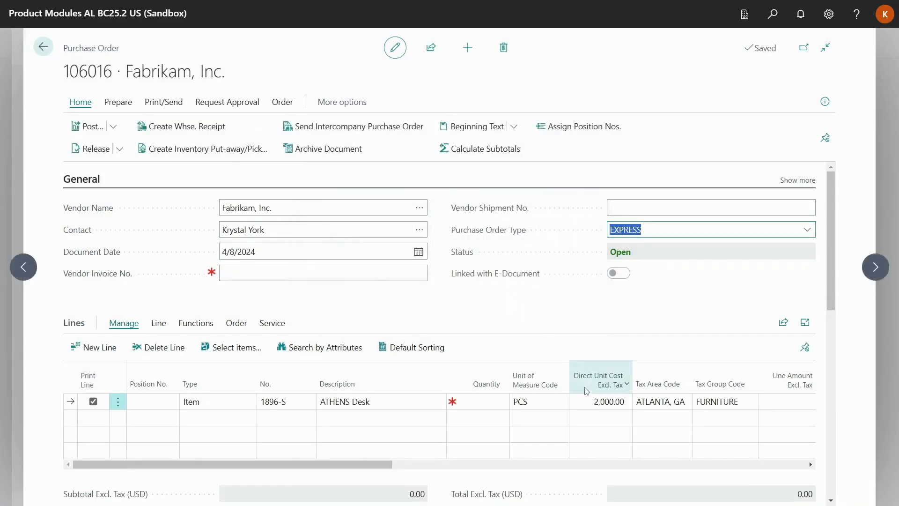
mouse_move(590, 384)
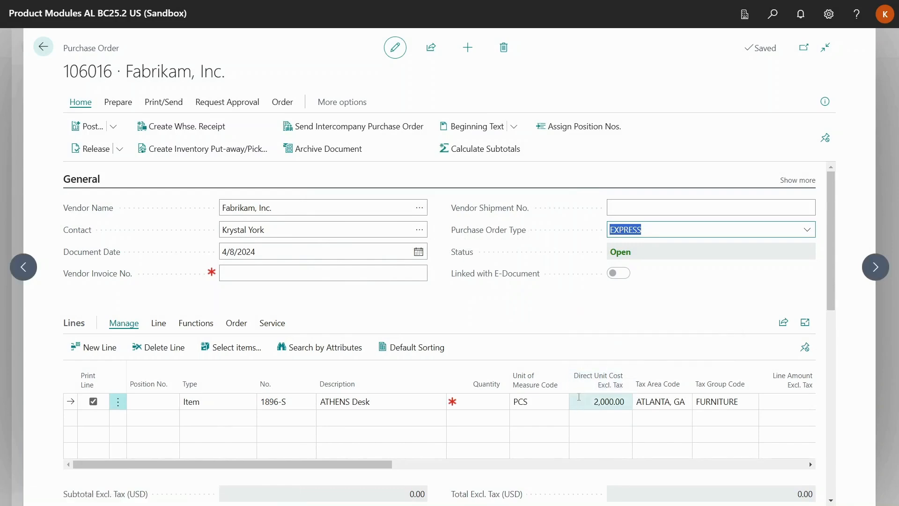
Change the order's Price Calculation Method to KUMAVISION base Lowest Price and accept recreating the purchase lines.
scroll(579, 397, "down", 6)
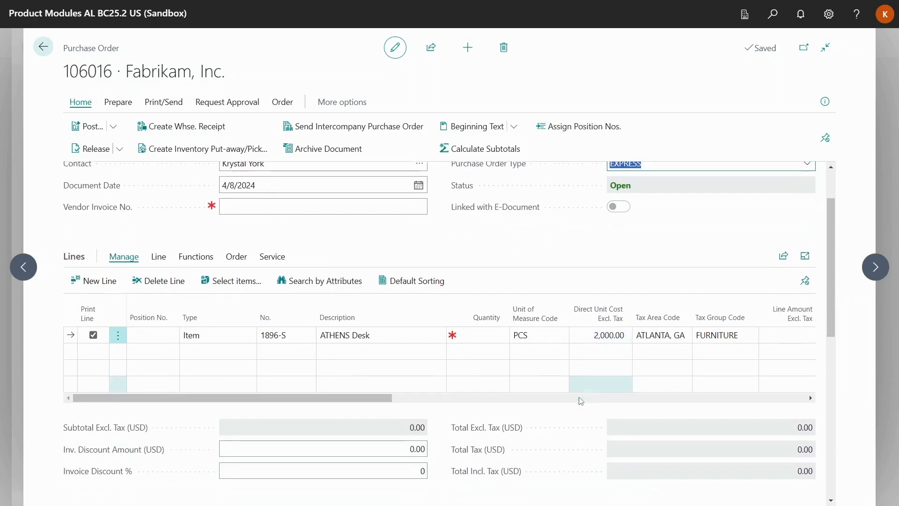
scroll(583, 409, "down", 3)
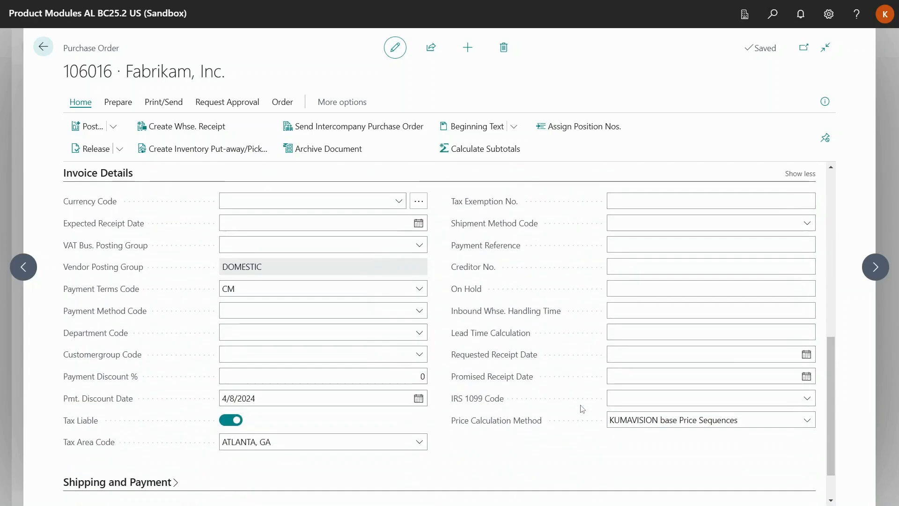
left_click(645, 424)
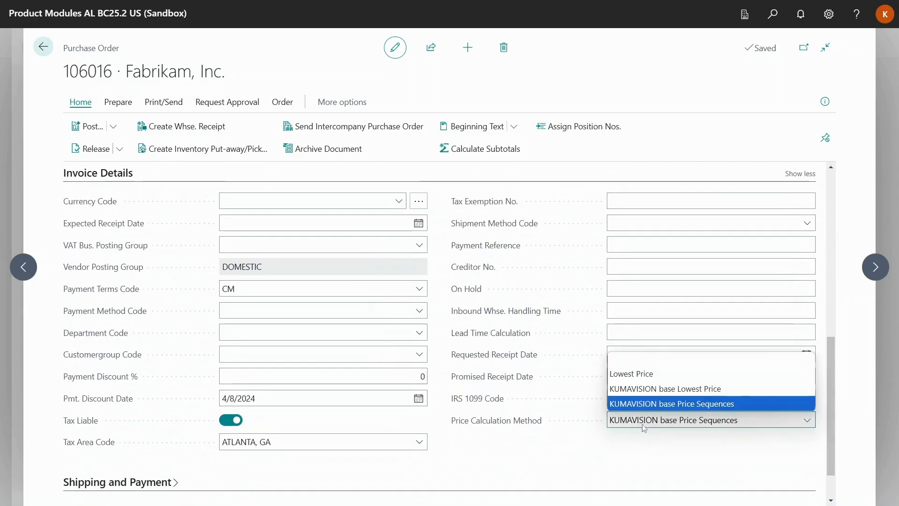
left_click(662, 393)
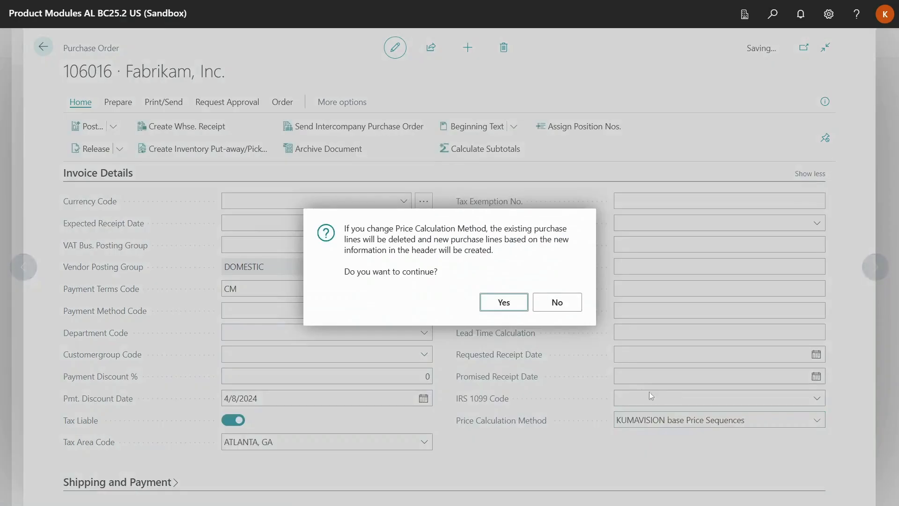
left_click(504, 302)
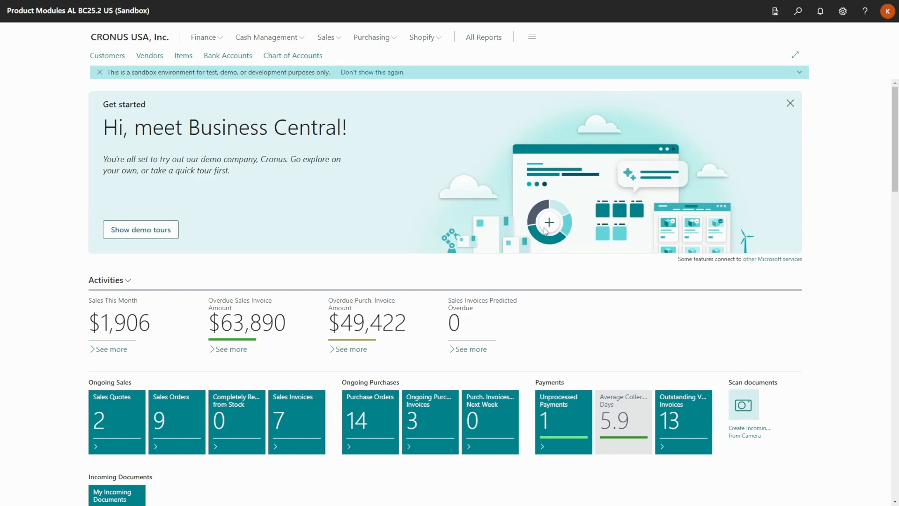
Find the Physical Inventory Orders list and create a new physical inventory order with an automatically assigned number.
left_click(791, 17)
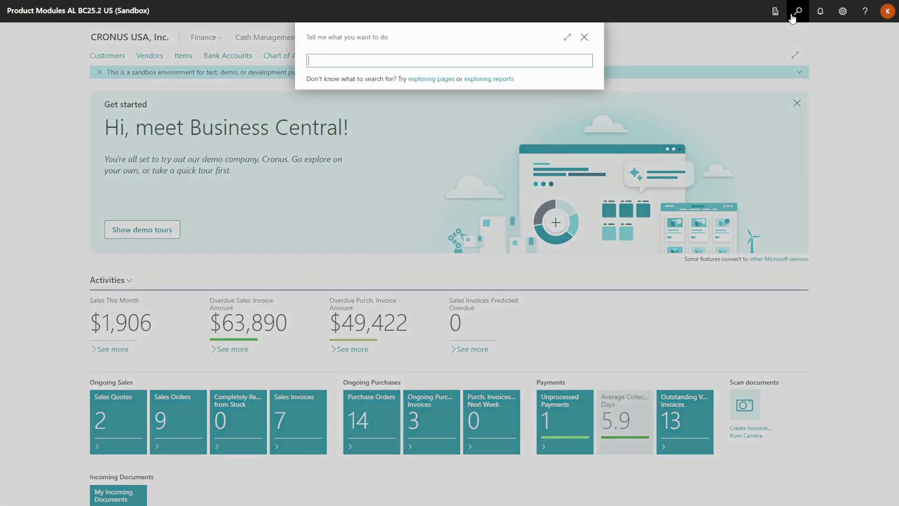
type("physical inventory orders")
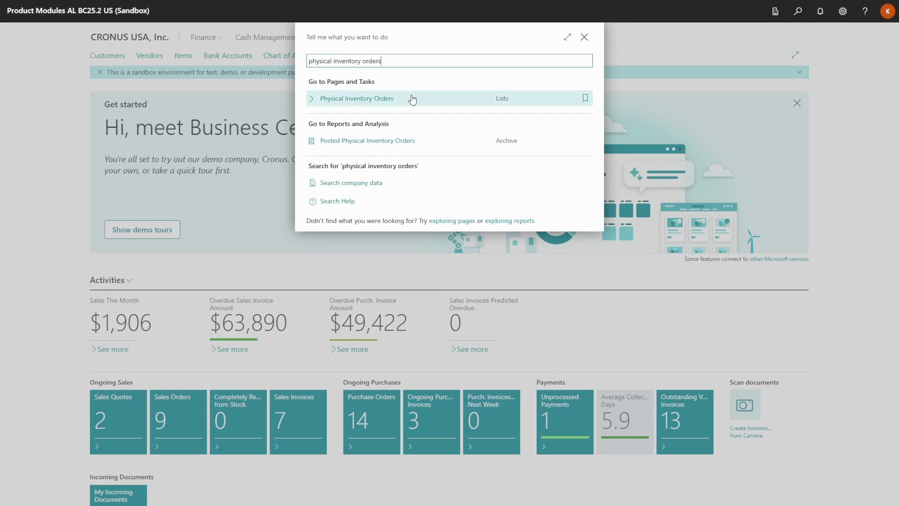
left_click(411, 96)
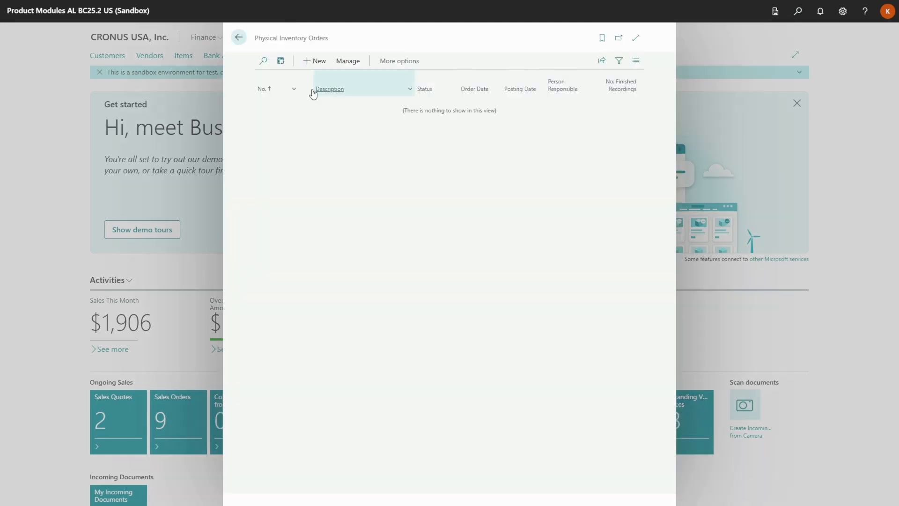
left_click(311, 59)
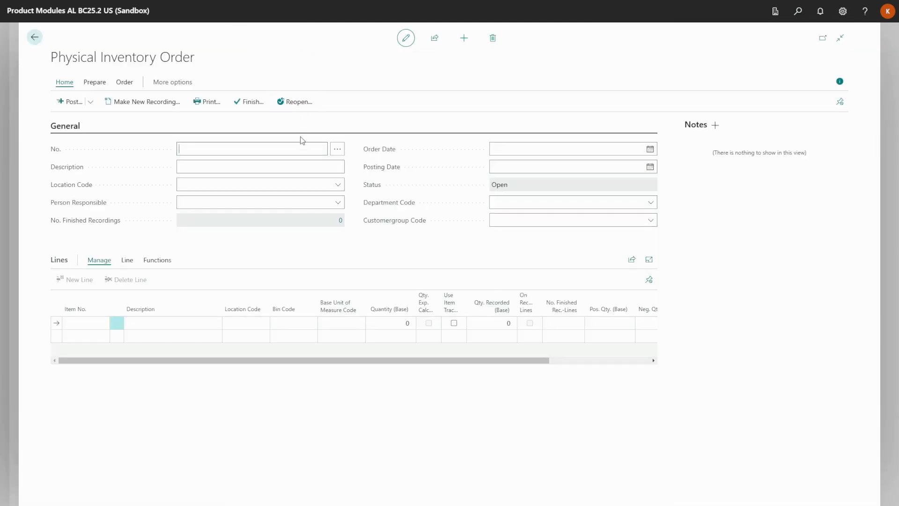
left_click(302, 162)
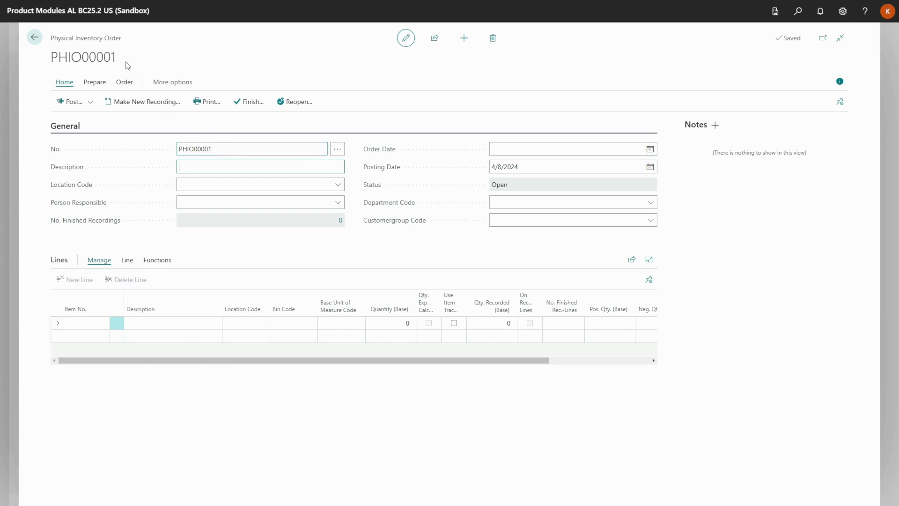
Calculate the inventory order lines by bin for item 1896-S, filtered to bin code S-1*.
left_click(94, 83)
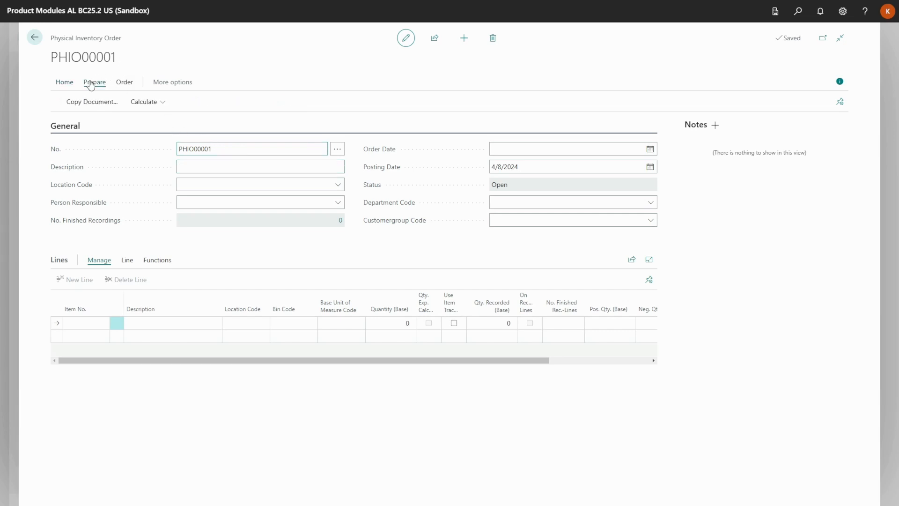
left_click(145, 103)
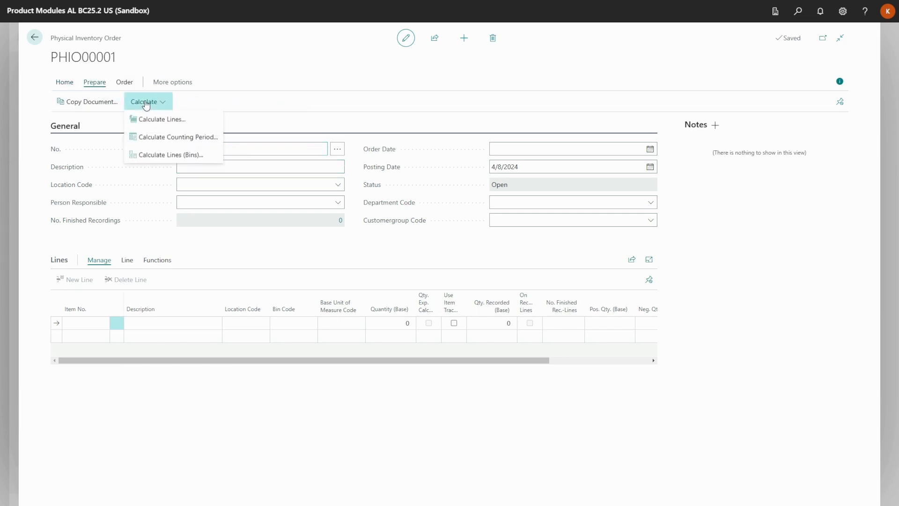
left_click(170, 157)
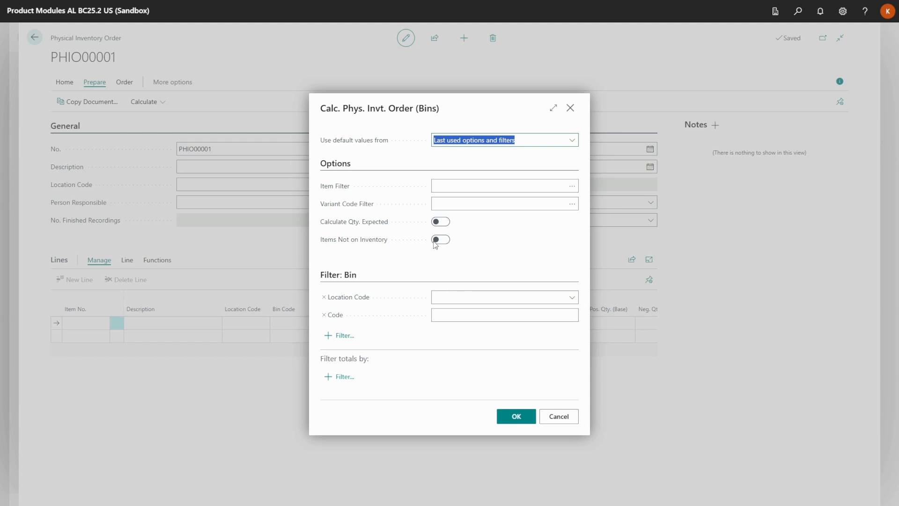
left_click(573, 190)
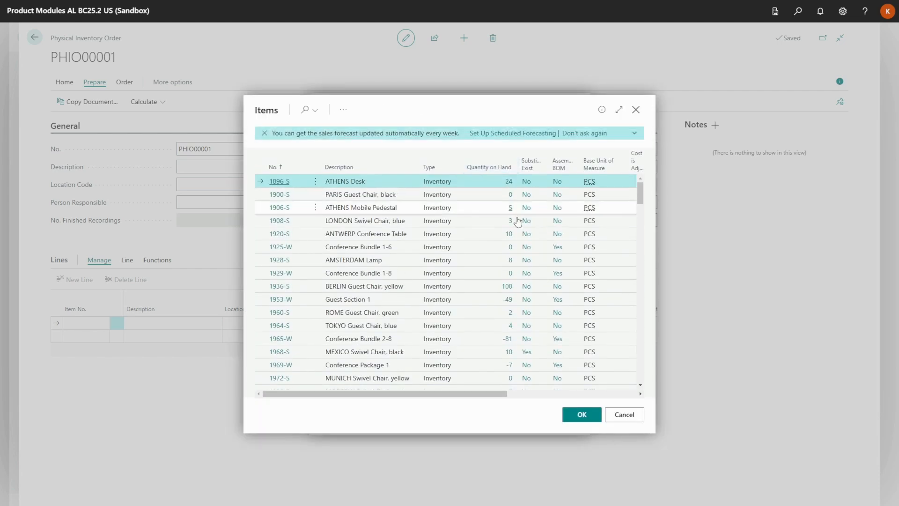
left_click(592, 417)
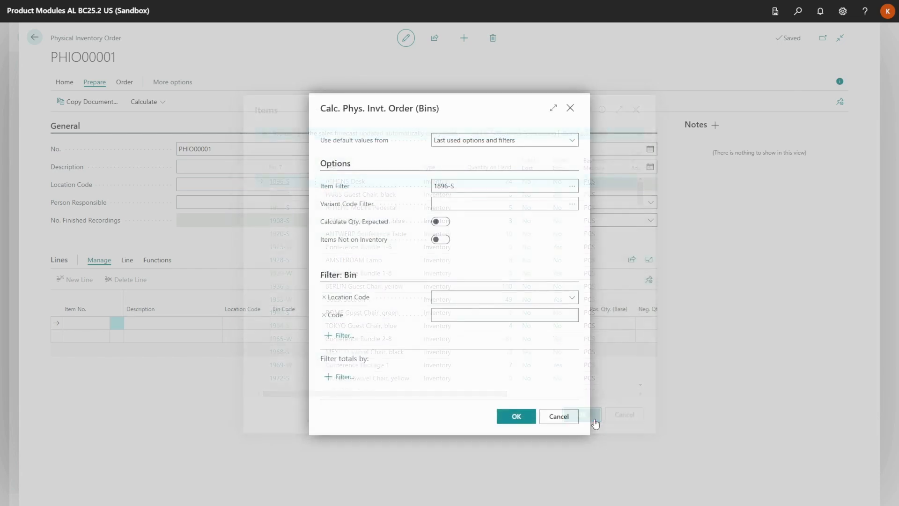
left_click(504, 317)
type("S-1*")
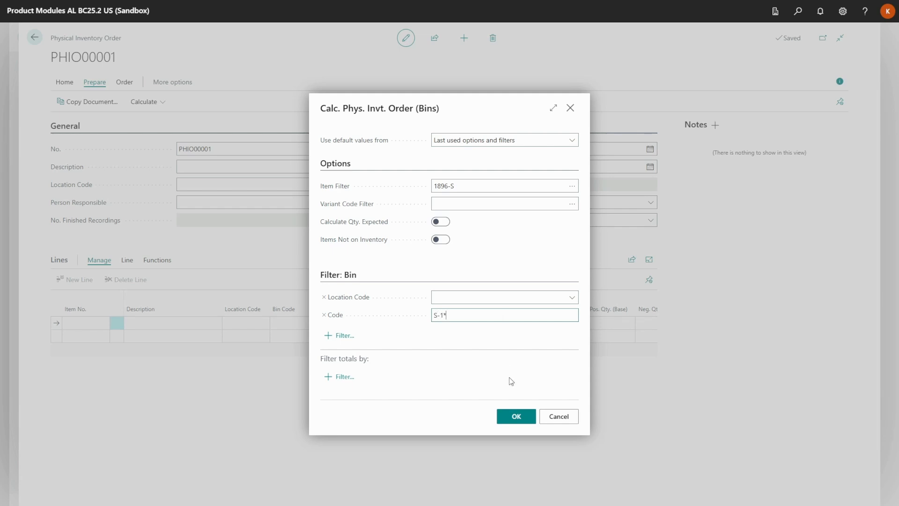
left_click(523, 417)
left_click(534, 285)
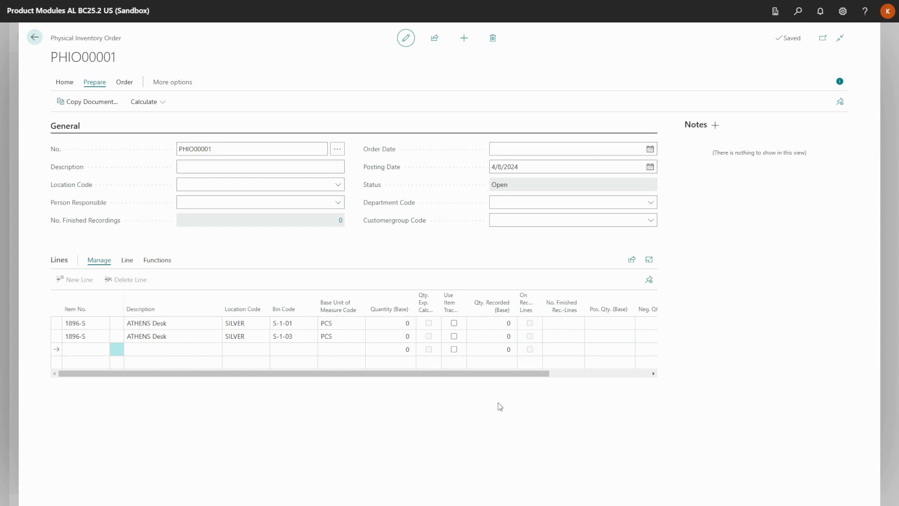
Calculate further inventory order lines by bin for item 1896-S, filtered to bin code S-2*.
left_click(160, 104)
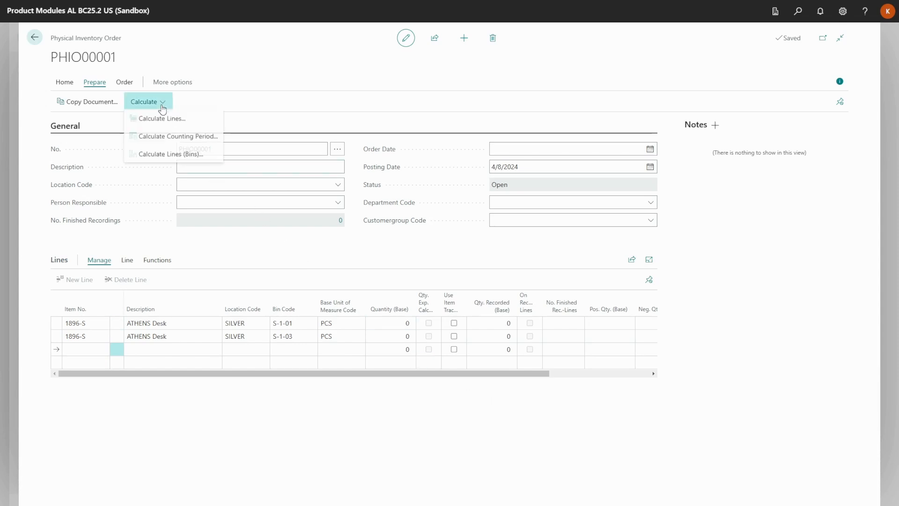
left_click(171, 155)
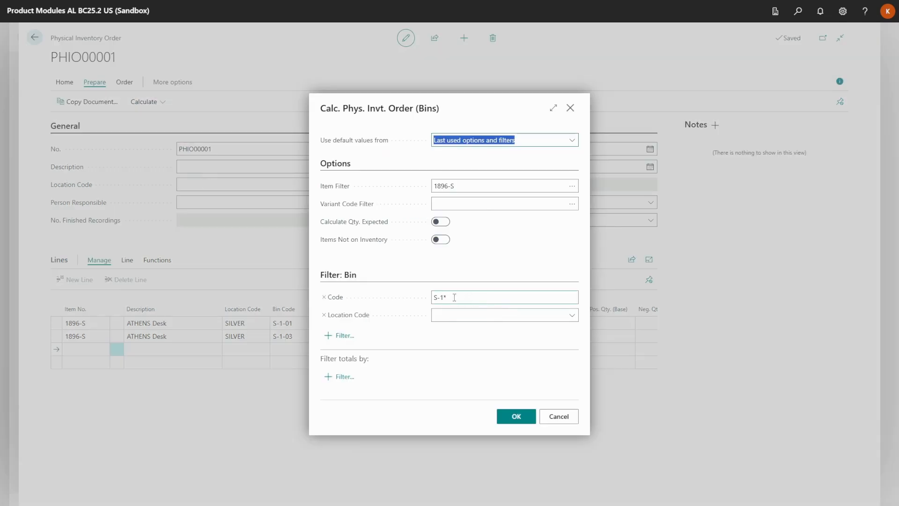
left_click(454, 297)
left_click(444, 297)
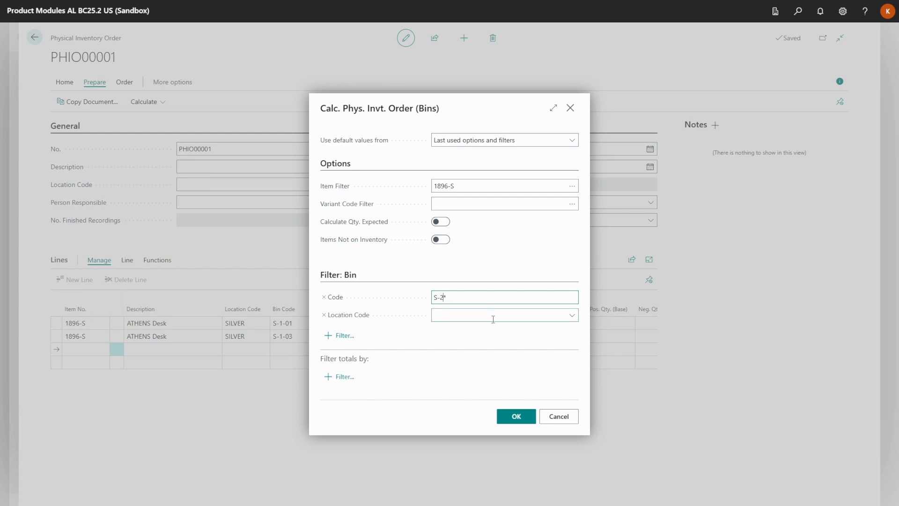
left_click(519, 417)
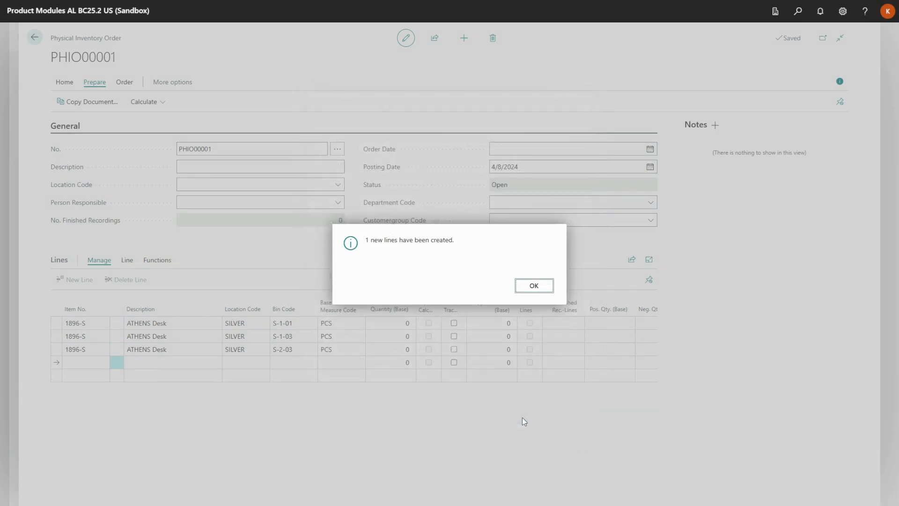
left_click(532, 286)
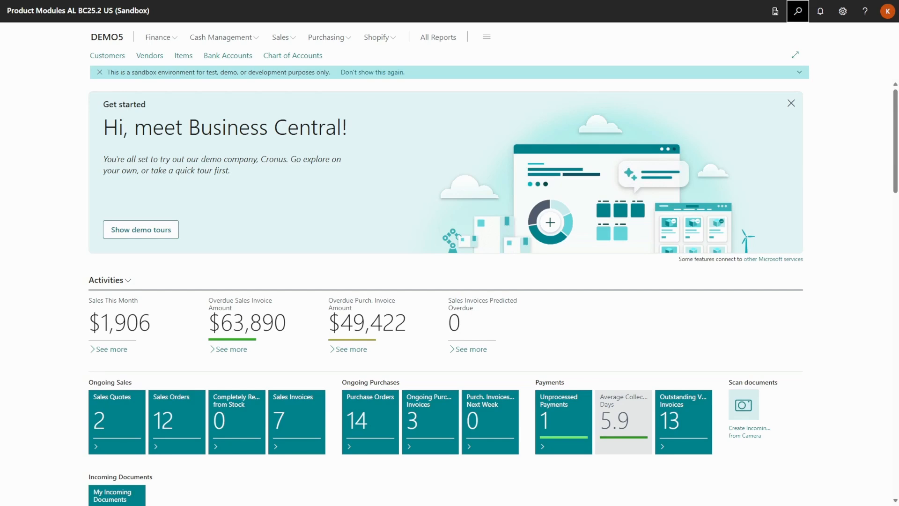
Find the KUMAVISION Module Setup, activate Auto Ship Added Sales Lines, and close the setup.
left_click(797, 12)
type("module")
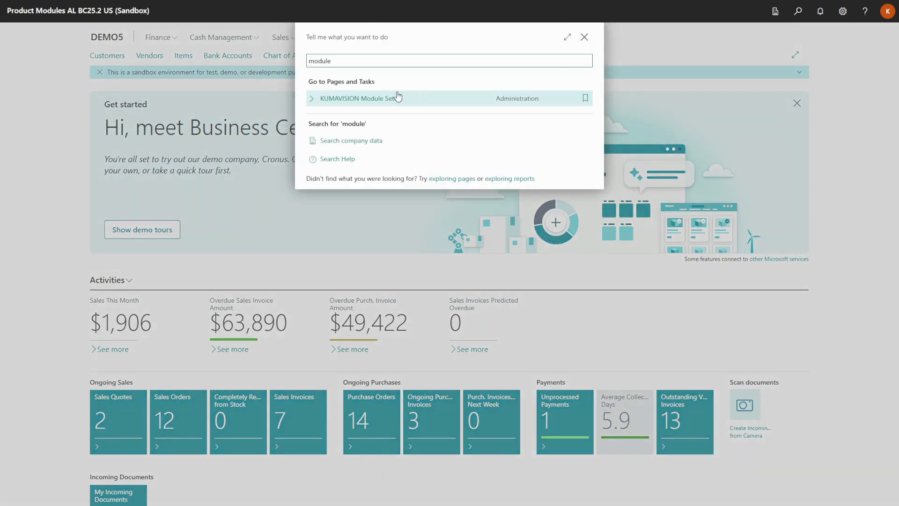
left_click(411, 98)
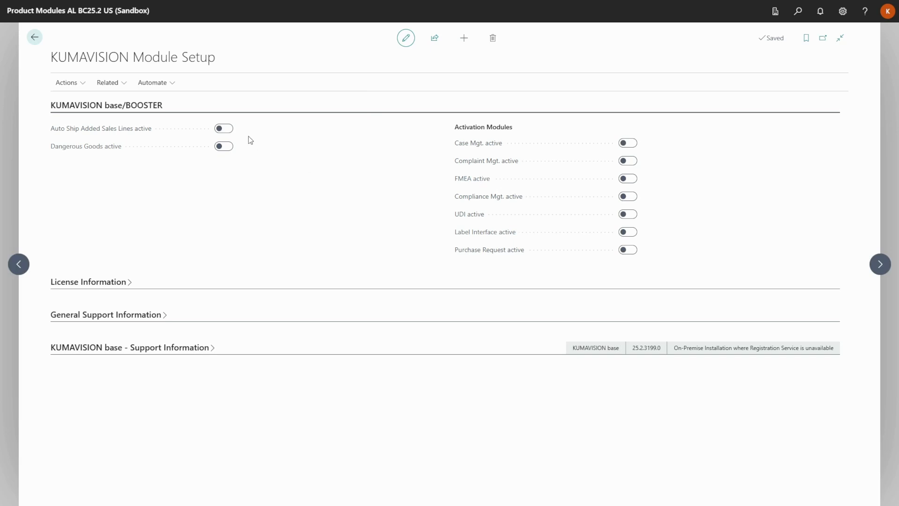
left_click(230, 132)
left_click(40, 41)
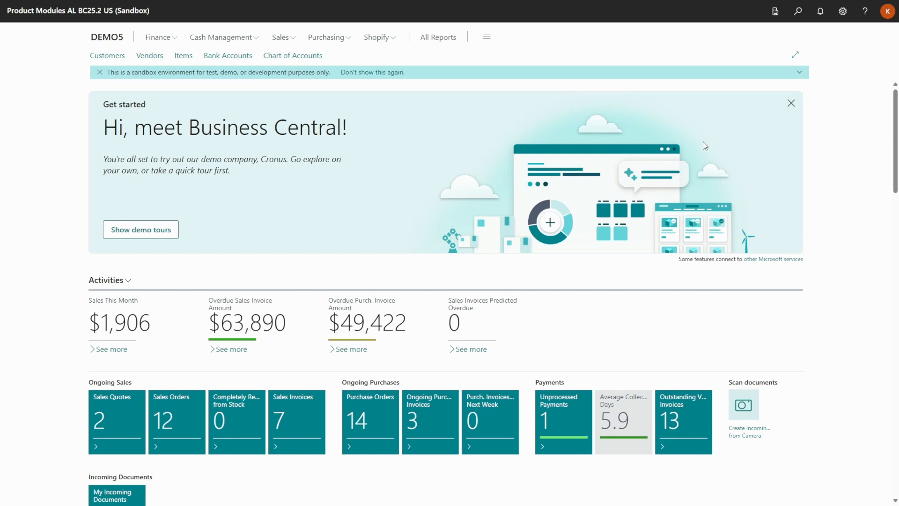
Find the Added Sales Line Shipment Setup and add a line of type Resource for the first person resource in the lookup.
left_click(797, 19)
type("added")
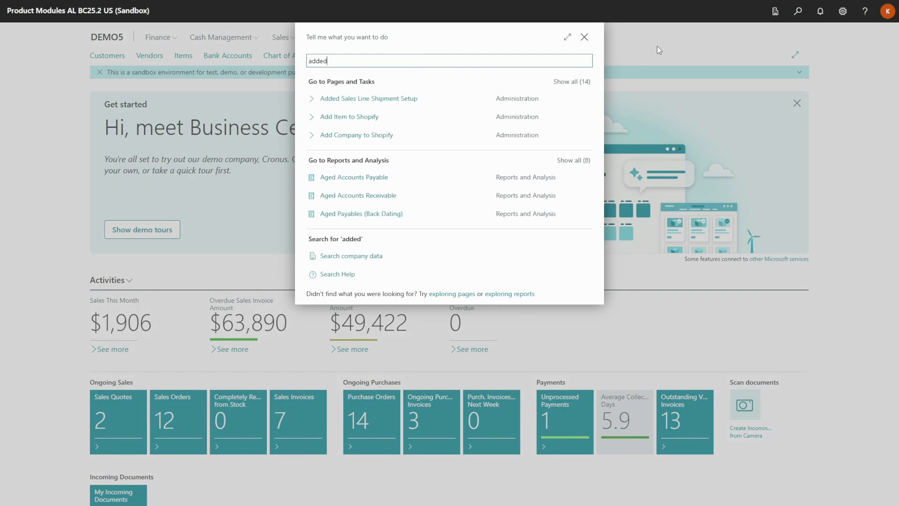
left_click(454, 98)
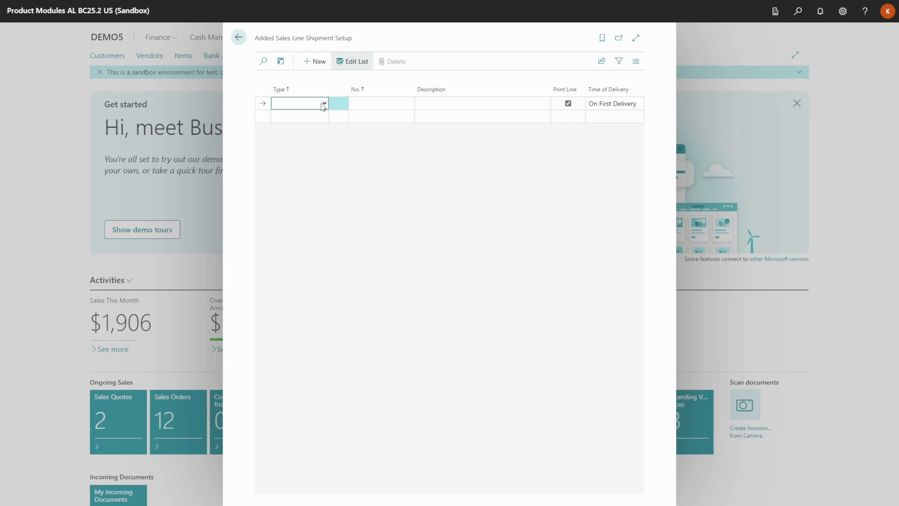
left_click(300, 145)
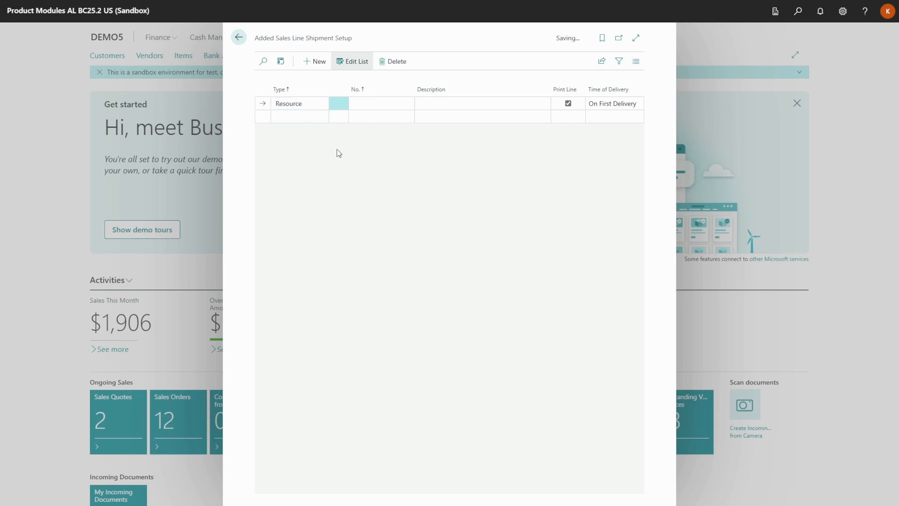
left_click(411, 102)
left_click(410, 104)
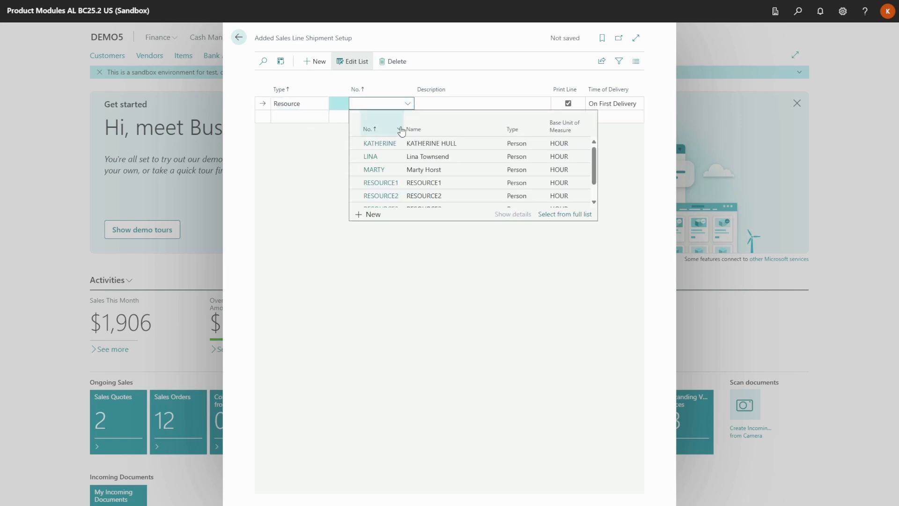
left_click(394, 143)
left_click(384, 120)
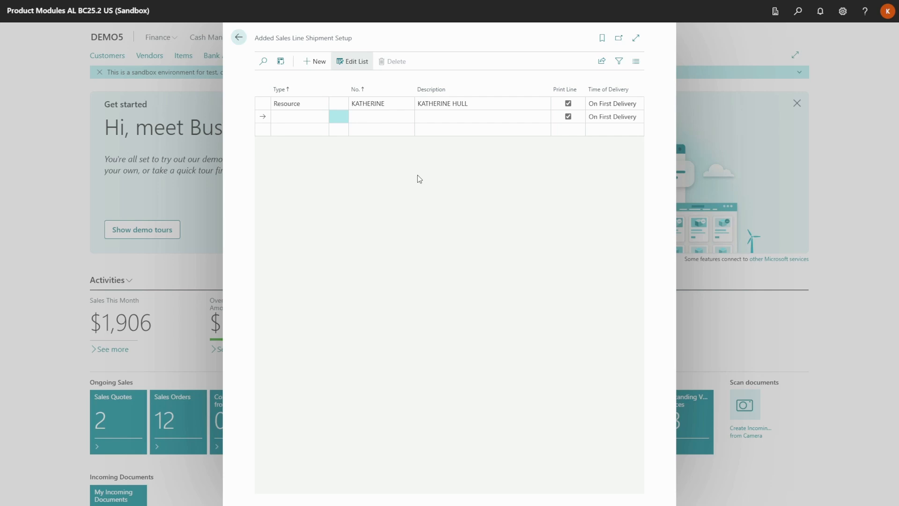
Find the Sales Return Orders list and open the return order for Trey Research.
left_click(798, 21)
type("sales ret")
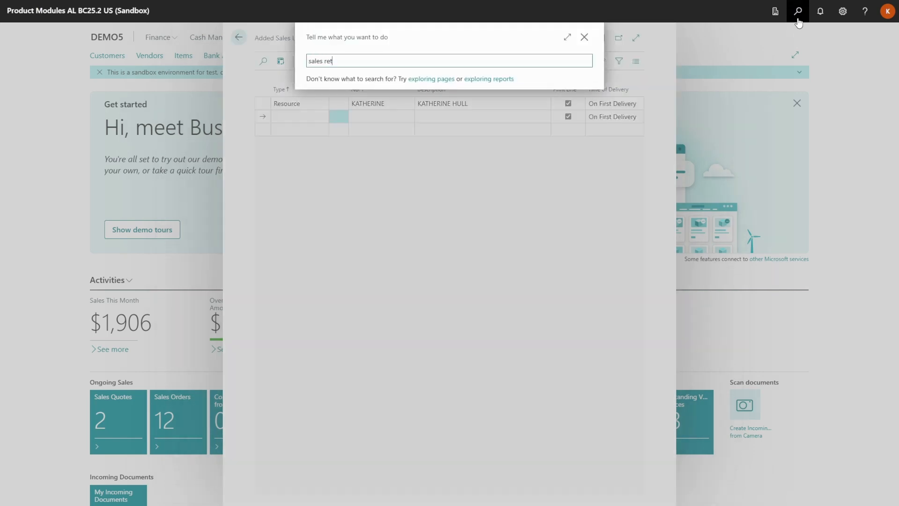
type("urn")
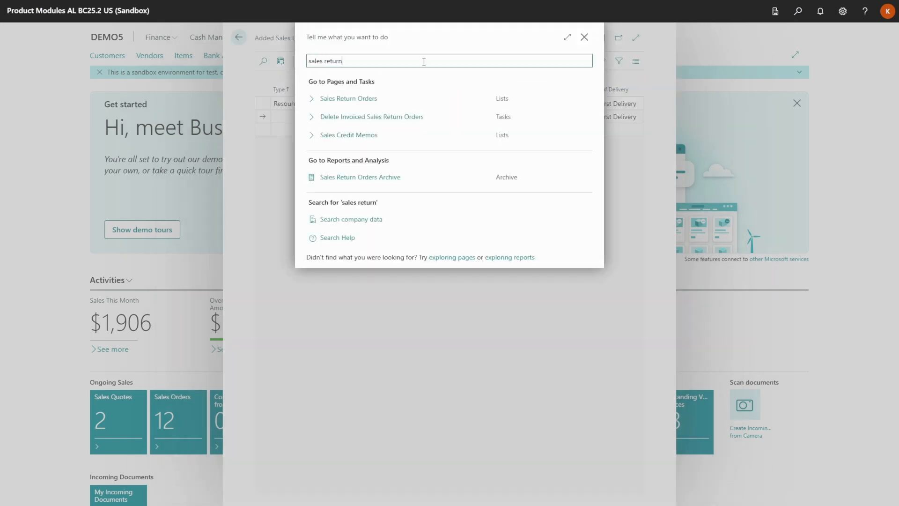
left_click(356, 98)
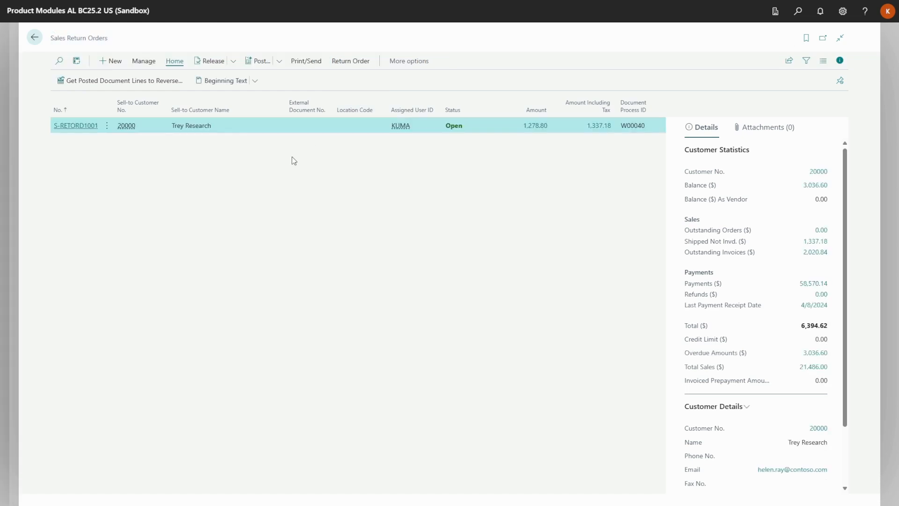
left_click(76, 126)
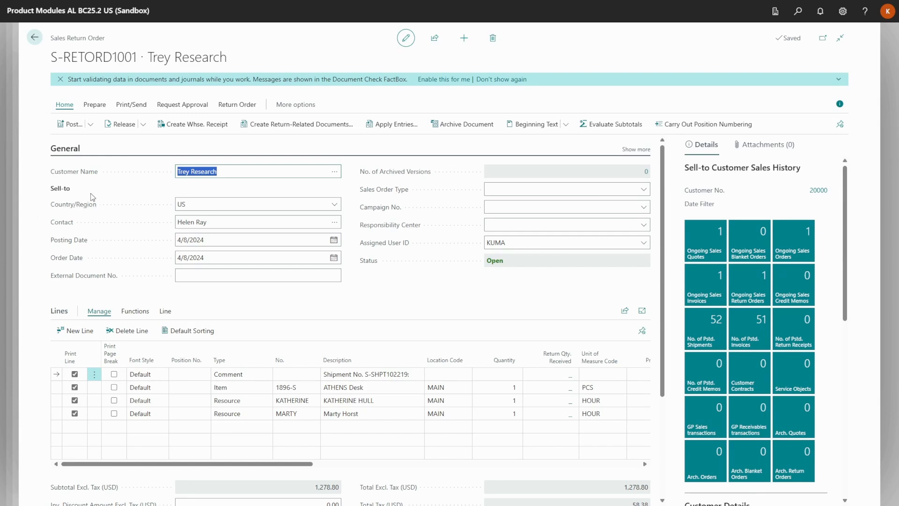
Create a warehouse receipt from the Trey Research return order and post the receipt.
left_click(193, 129)
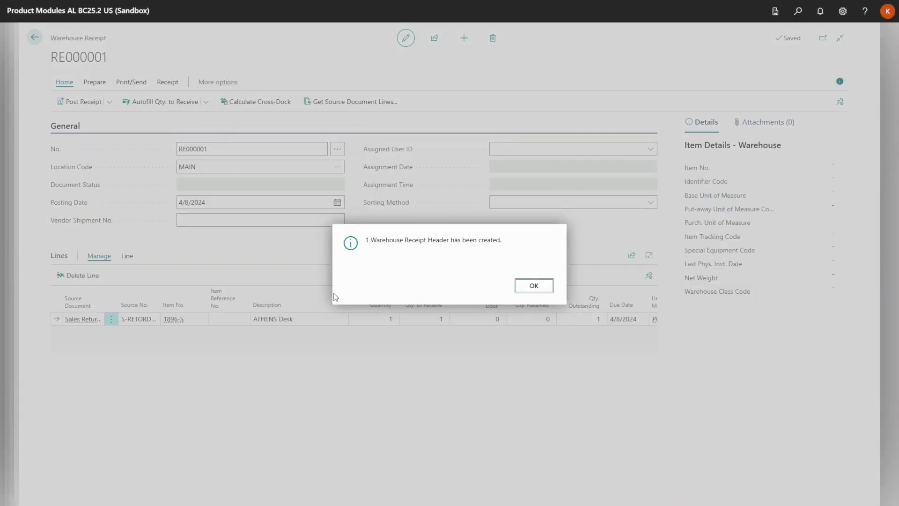
left_click(531, 286)
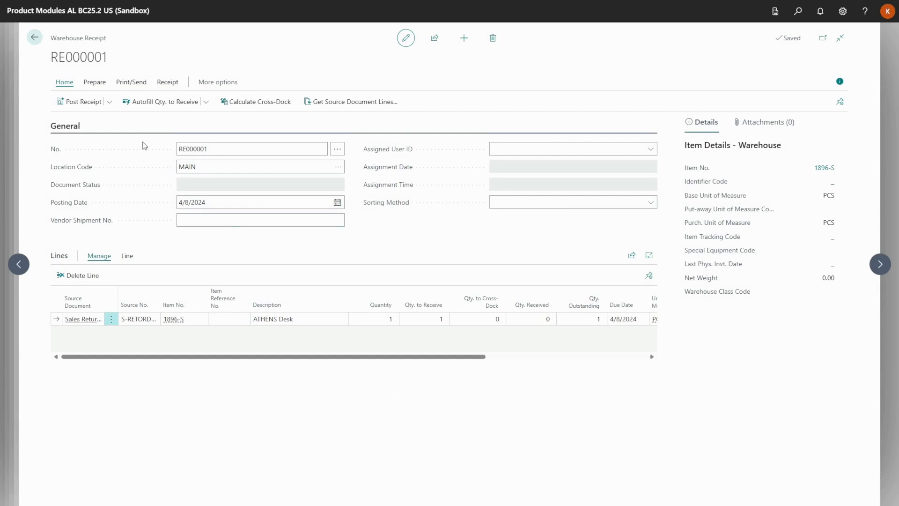
left_click(78, 100)
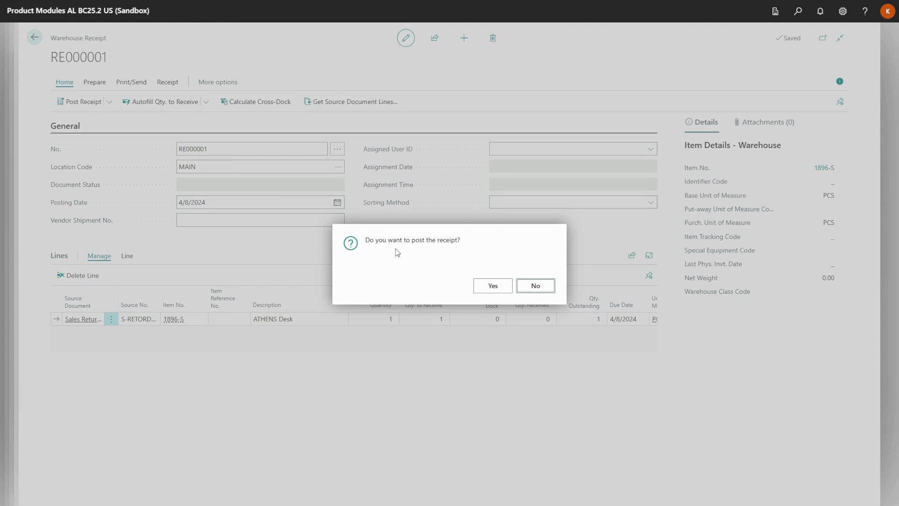
left_click(501, 291)
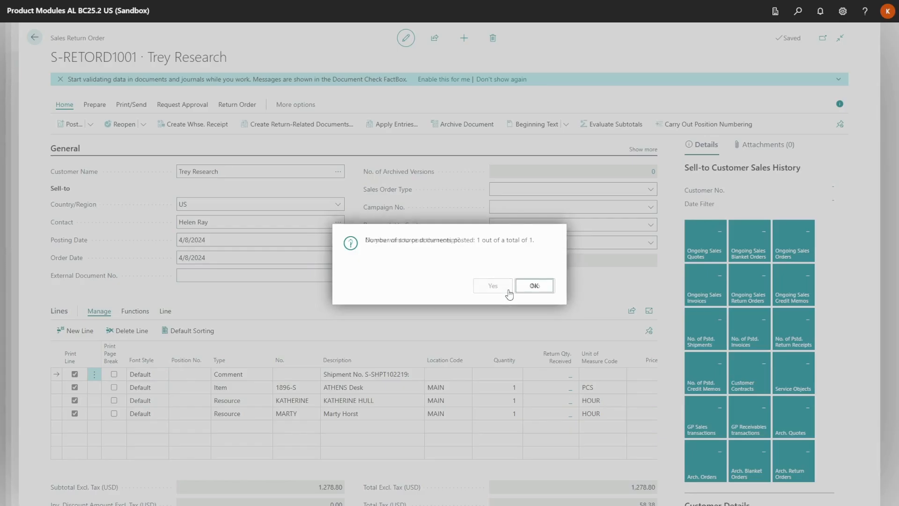
left_click(531, 286)
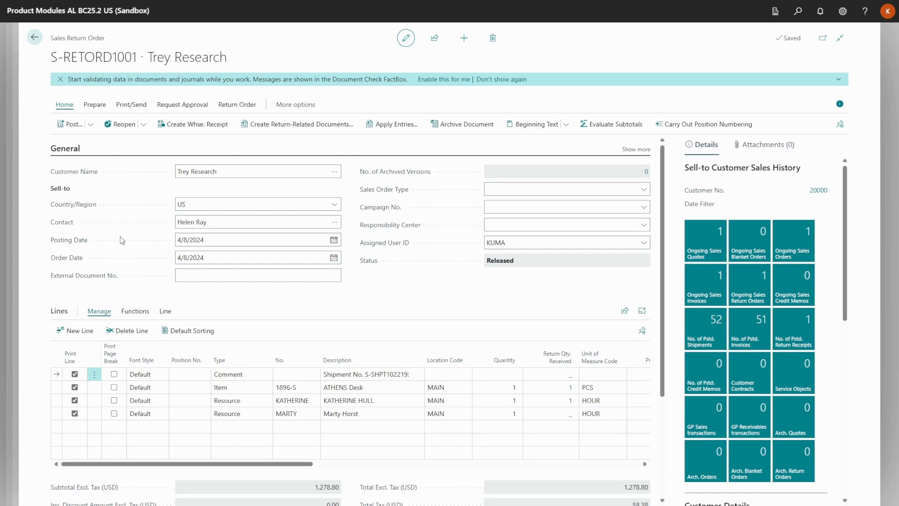
Open the posted return receipt belonging to the Trey Research return order to examine its lines.
left_click(237, 106)
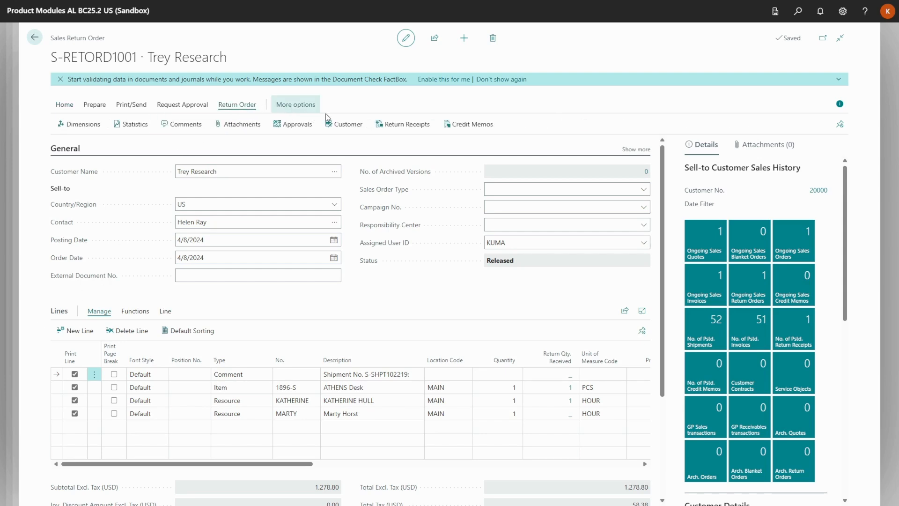
left_click(405, 128)
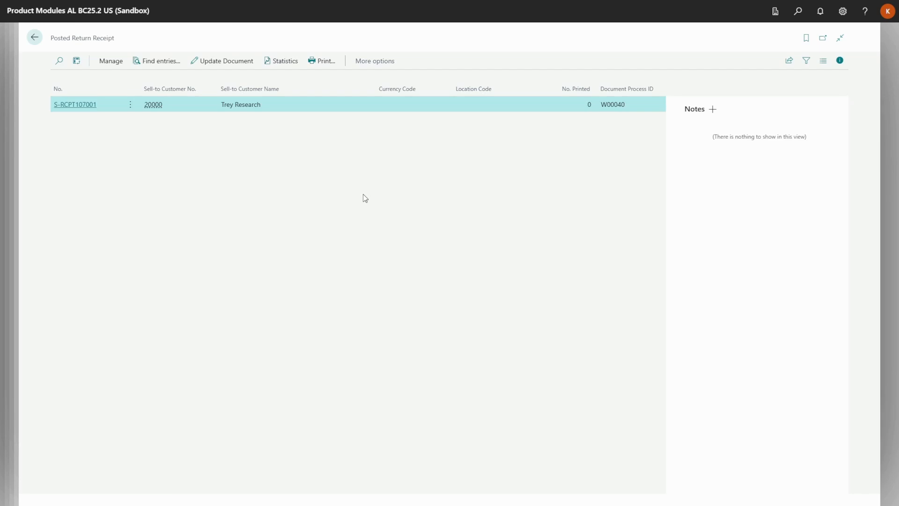
left_click(76, 104)
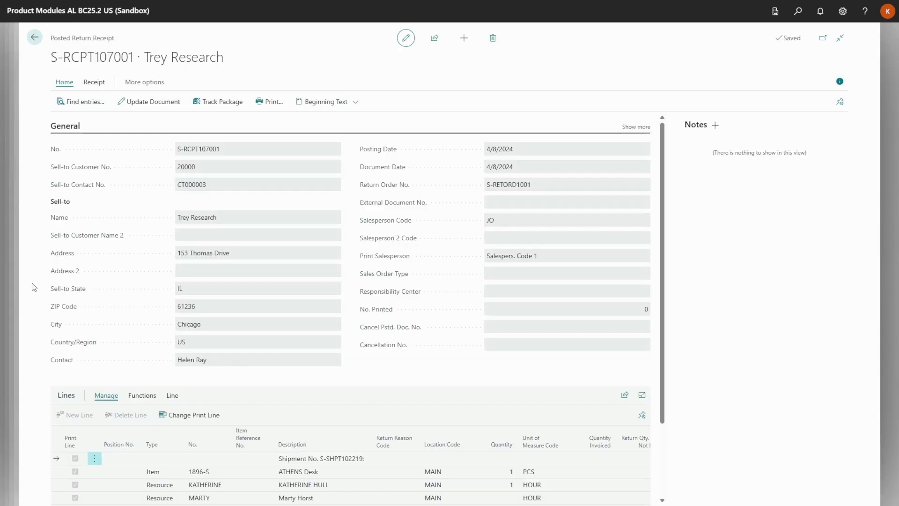
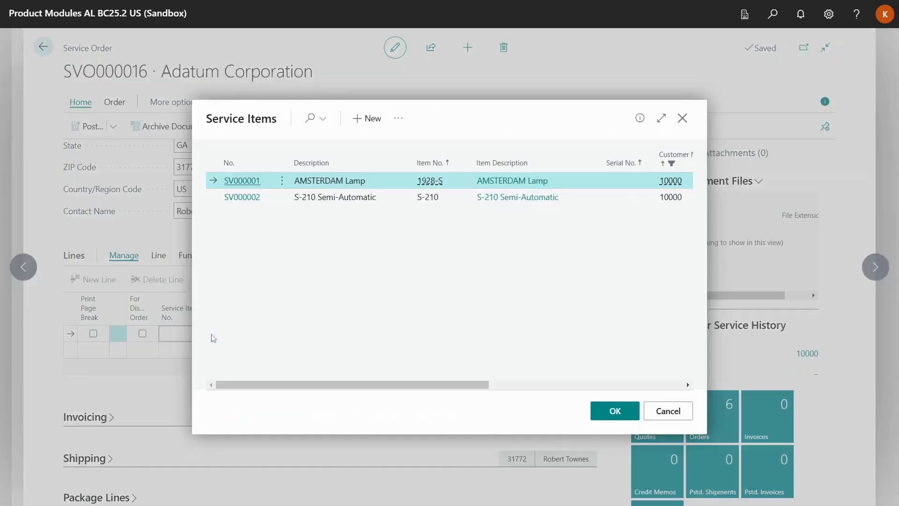
Assign service item SV000002 (S-210 Semi-Automatic) to the Adatum Corporation service order line and open its service lines.
left_click(243, 199)
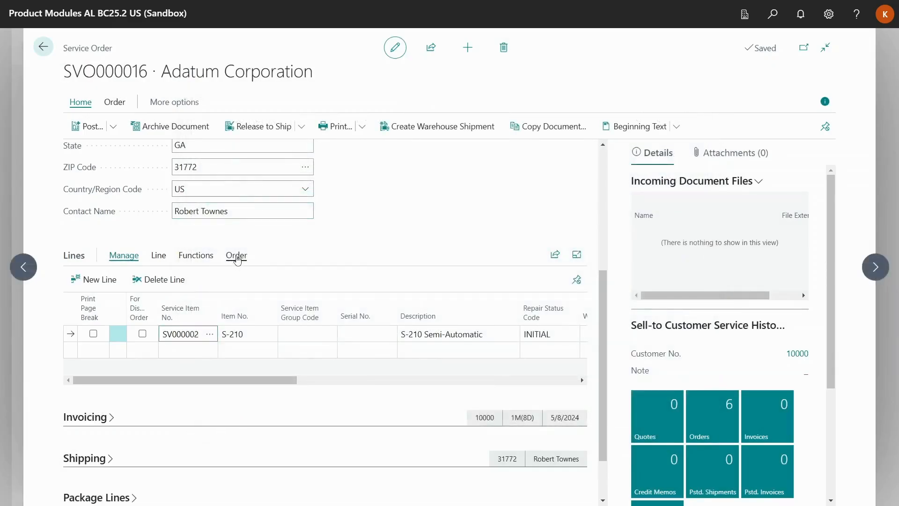
left_click(236, 257)
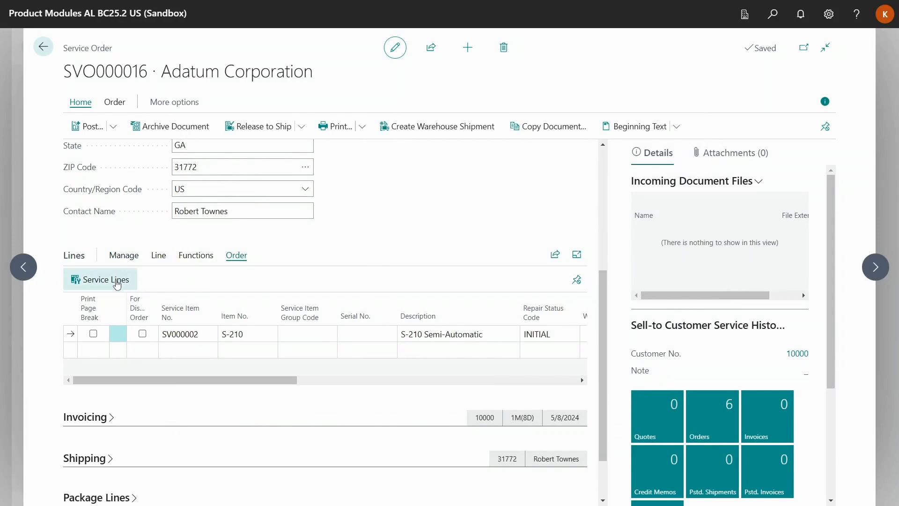
left_click(117, 284)
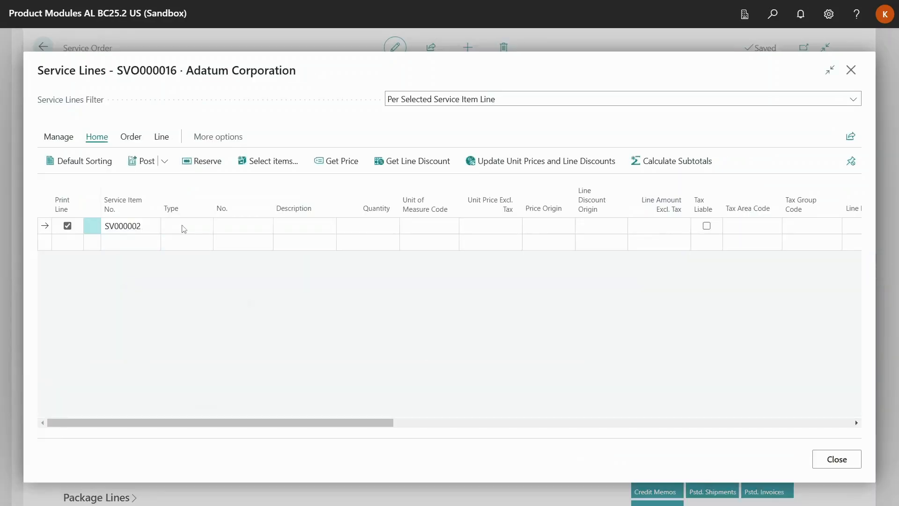
Add a service line of type Item for SP-BOM1104 Warming plate with quantity 1.
left_click(184, 229)
left_click(188, 255)
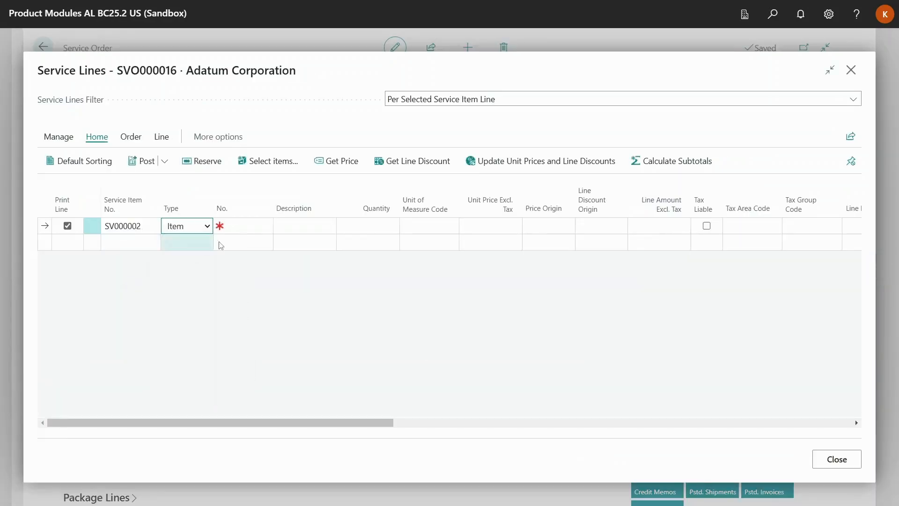
left_click(238, 228)
type("war")
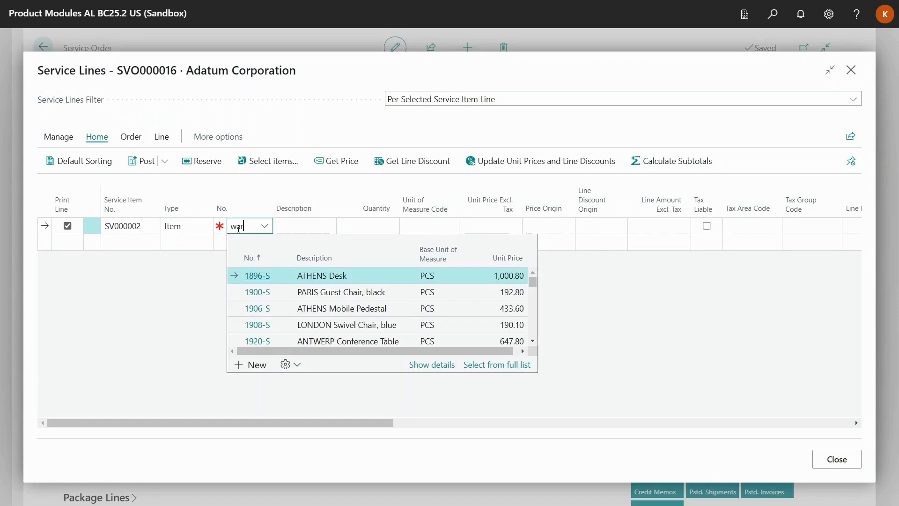
left_click(332, 276)
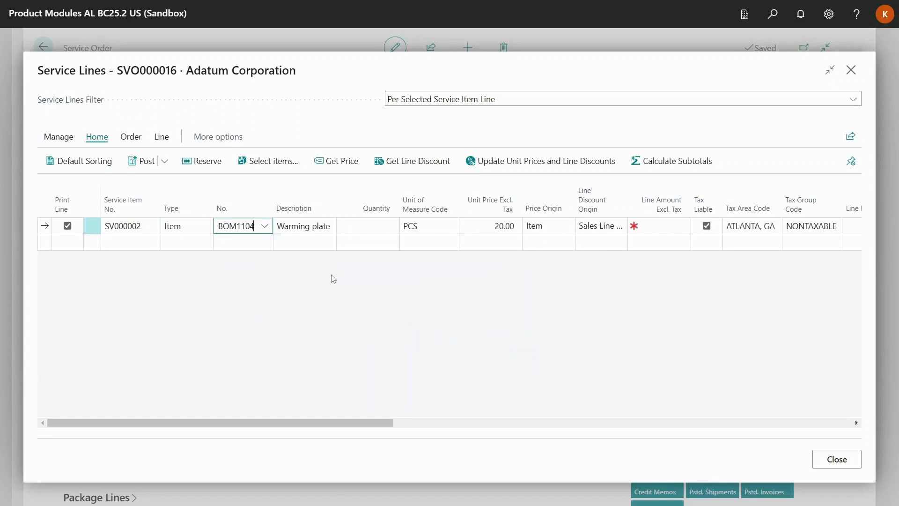
left_click(370, 226)
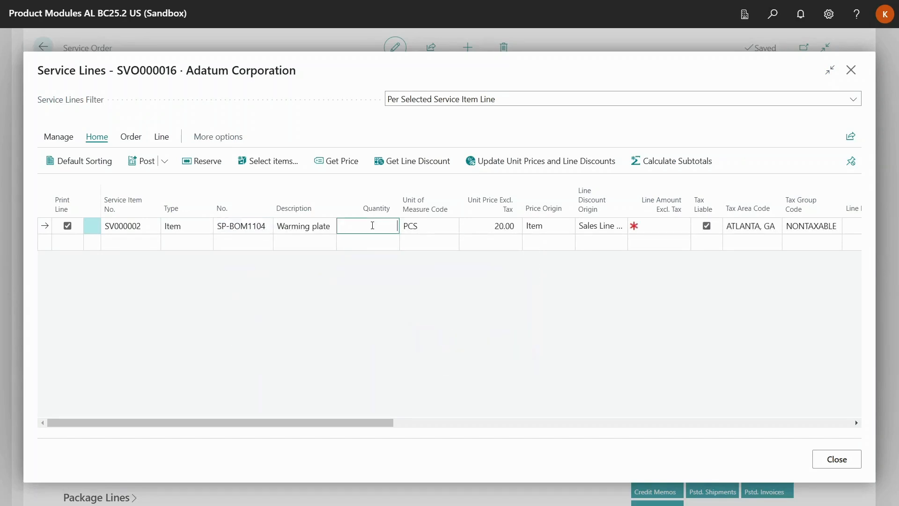
type("1")
key("Tab")
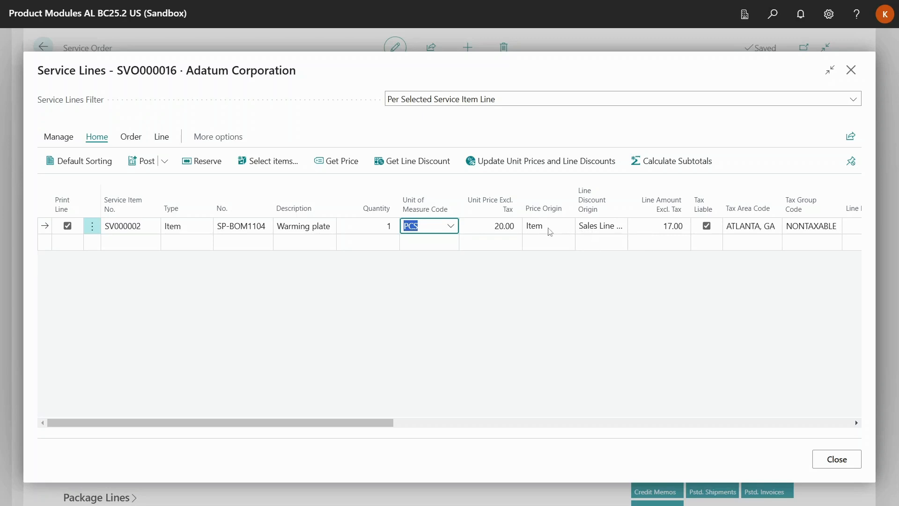
Set the SP-BOM1104 Warming plate line's quantity to 10 and its unit price excluding tax to 15.
left_click(388, 227)
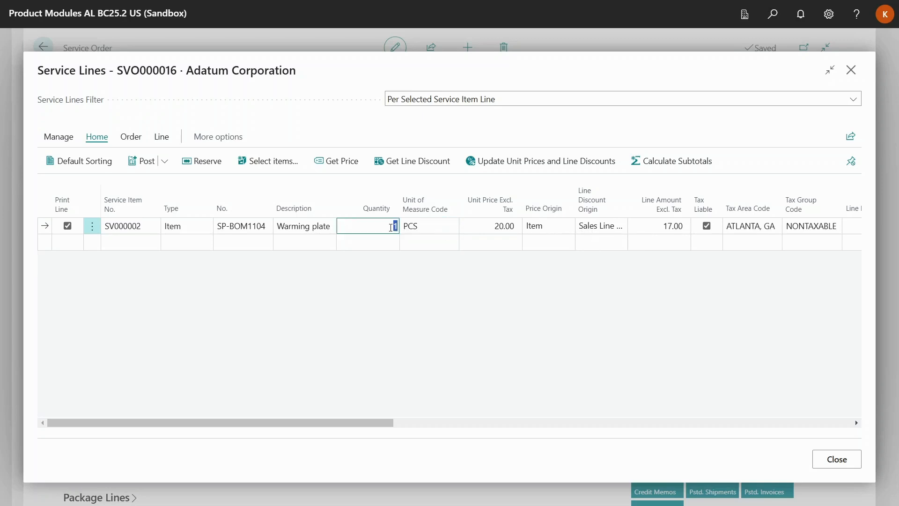
left_click(396, 227)
type("0")
key("Tab")
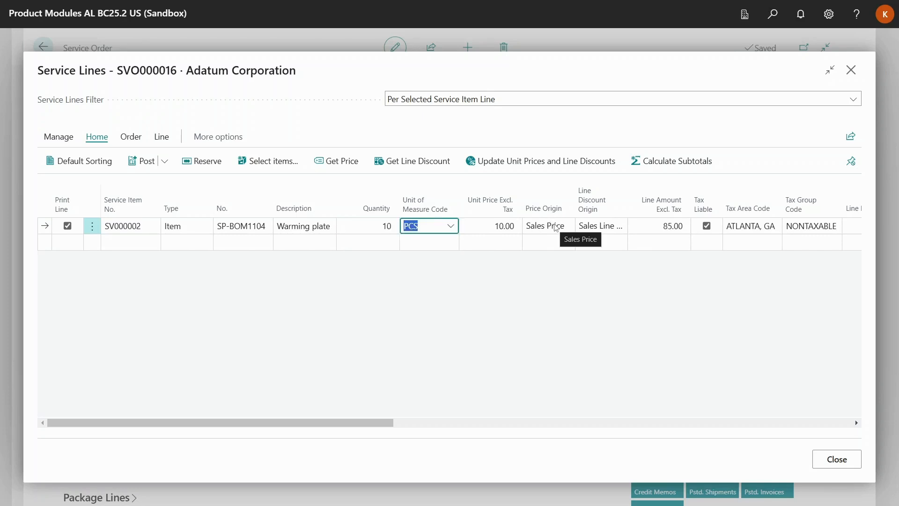
left_click(485, 223)
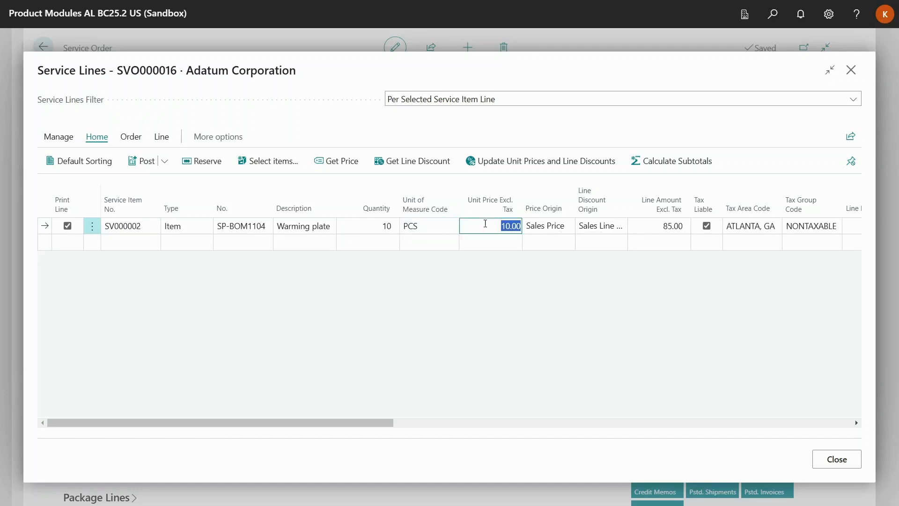
type("15")
key("Tab")
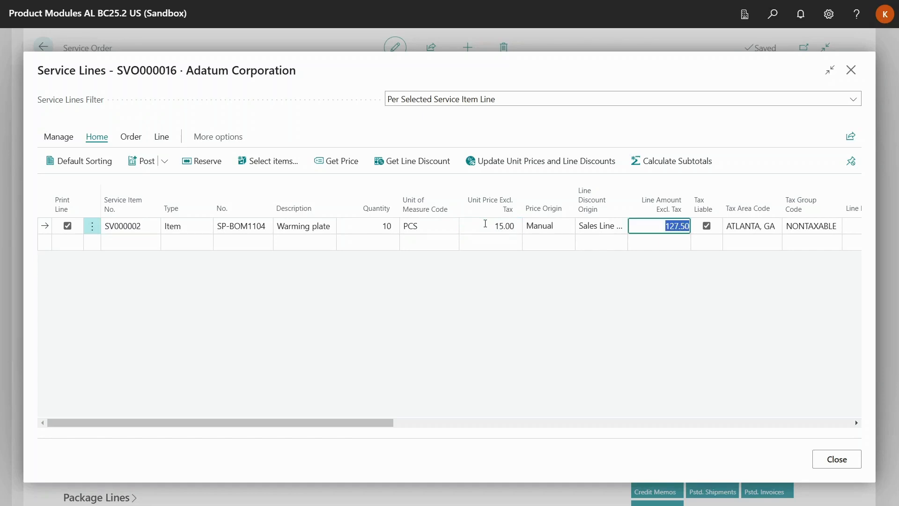
Change the quantity of the Warming plate service line to 15.
left_click(390, 229)
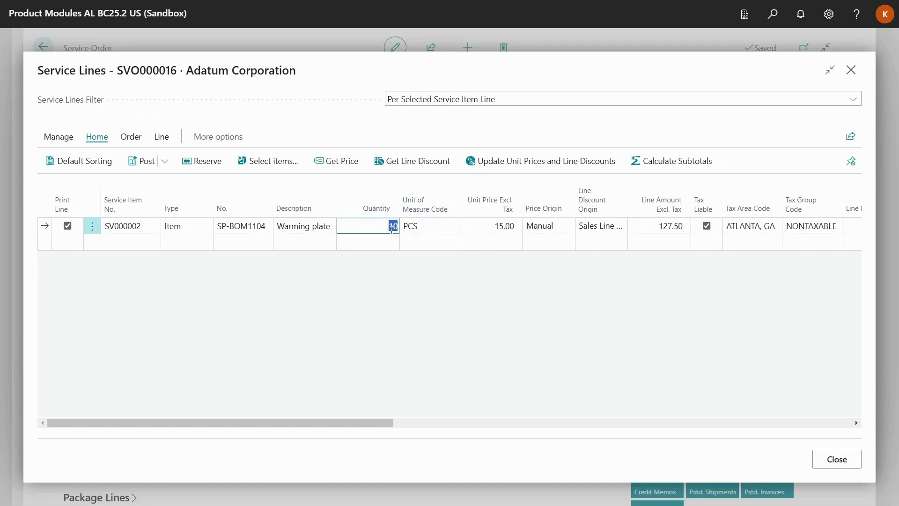
type("15")
key("Tab")
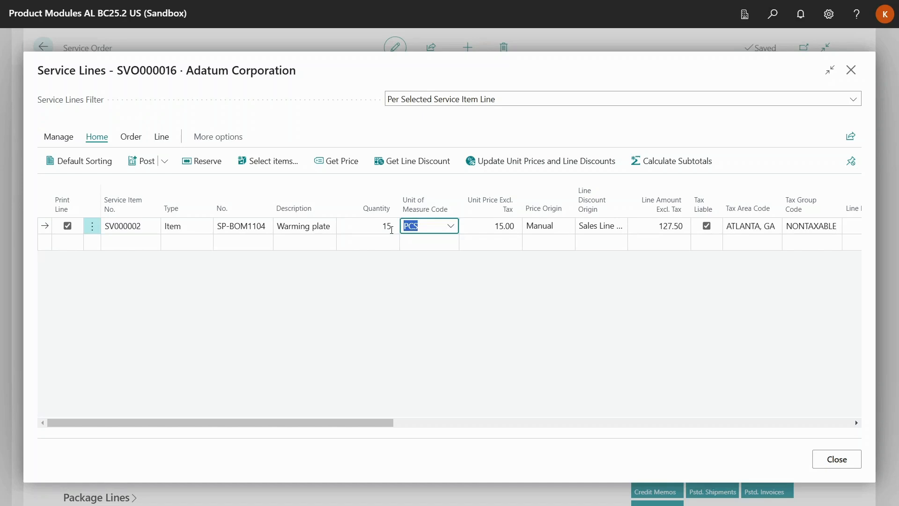
Add a second service line of type Resource for the first person in the resource list, with quantity 1.
left_click(204, 249)
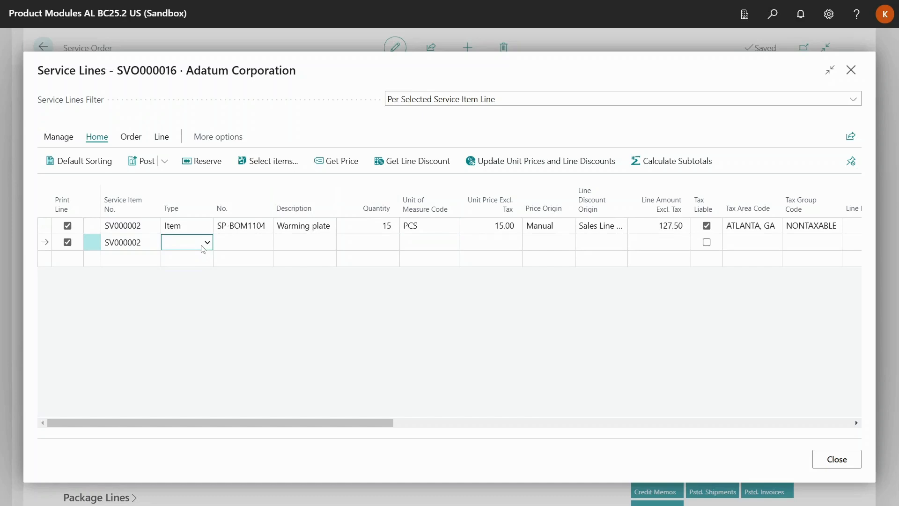
left_click(204, 246)
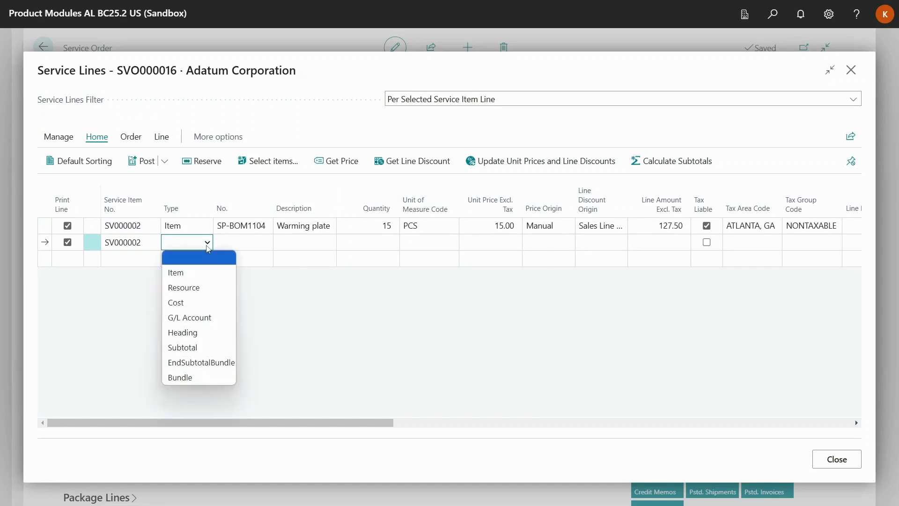
left_click(199, 283)
left_click(266, 242)
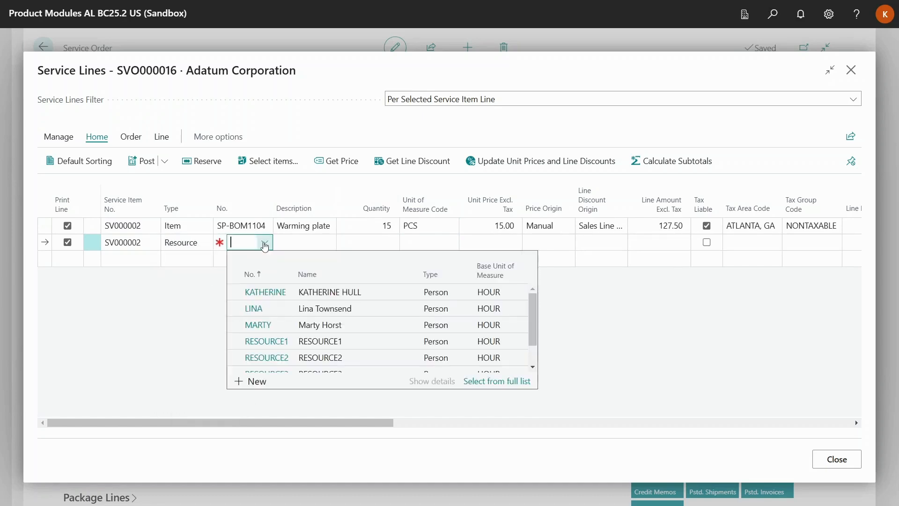
left_click(280, 295)
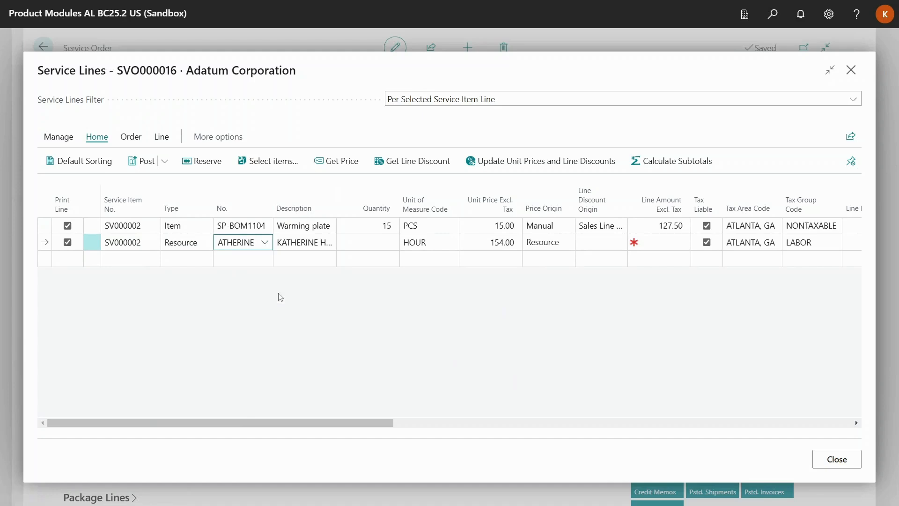
key("Tab")
key("Tab")
type("1")
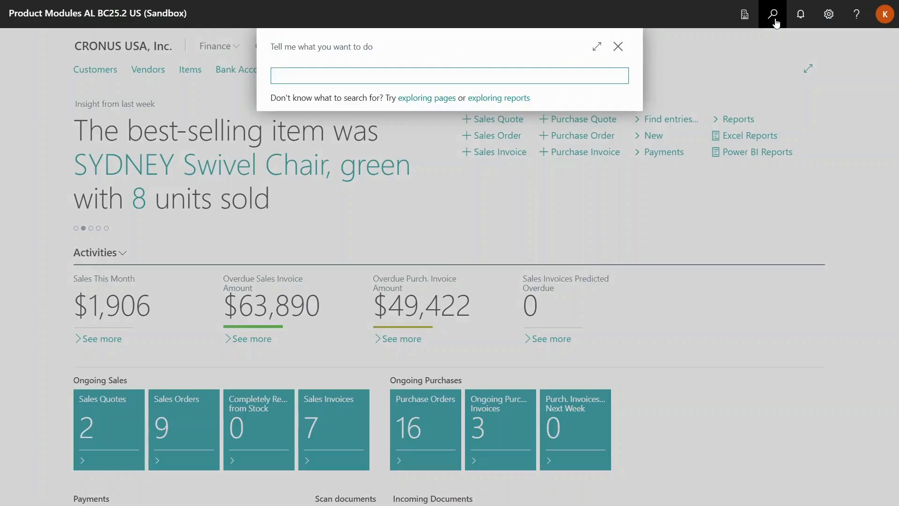
Find the Service Orders list and create a new service order for Adatum Corporation.
type("ser ord")
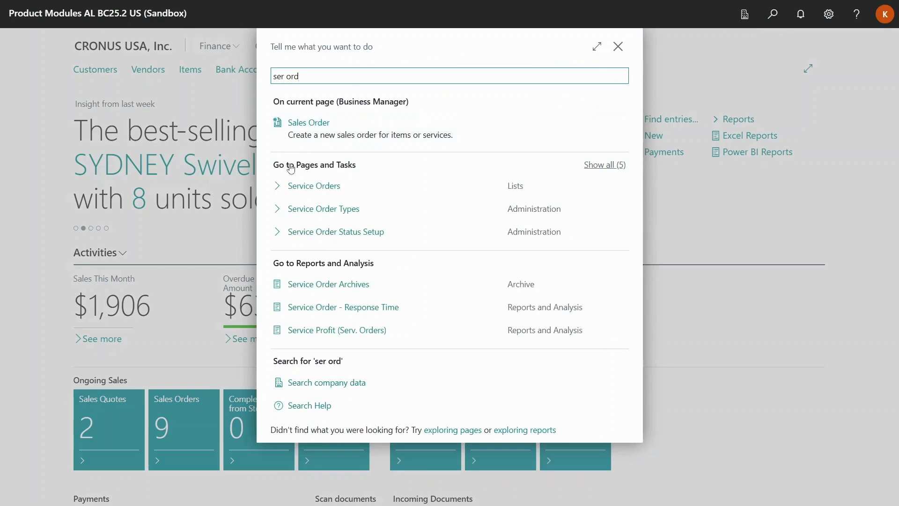
left_click(305, 186)
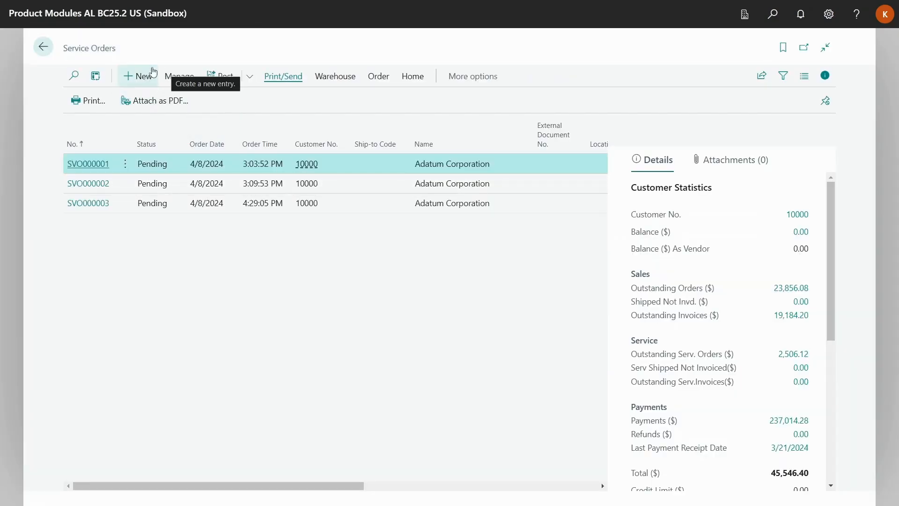
left_click(146, 77)
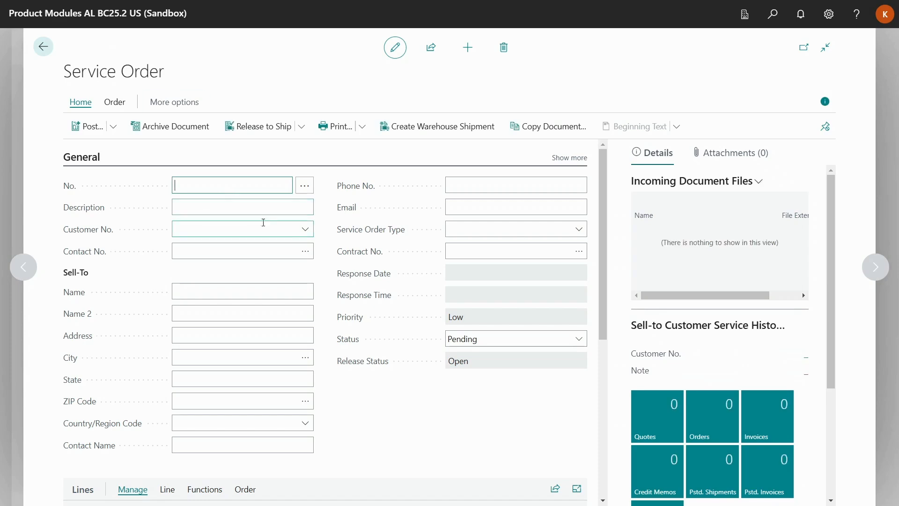
left_click(305, 231)
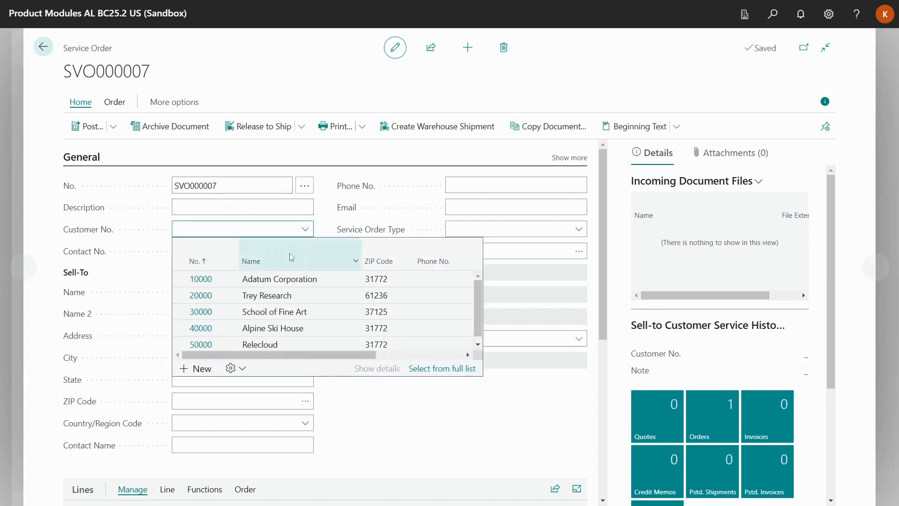
left_click(288, 280)
Assign service item SV000002 (S-210 Semi-Automatic) to the new service order's line and open its service lines.
scroll(287, 281, "down", 5)
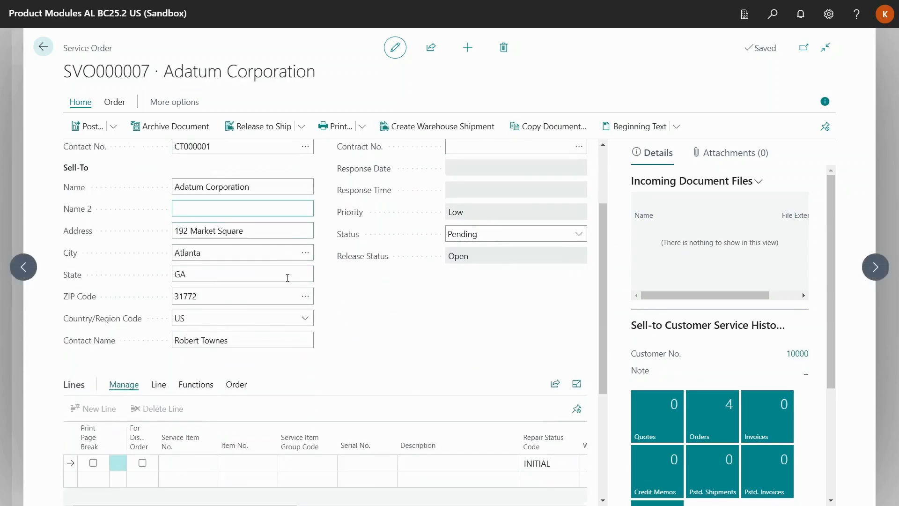
left_click(211, 335)
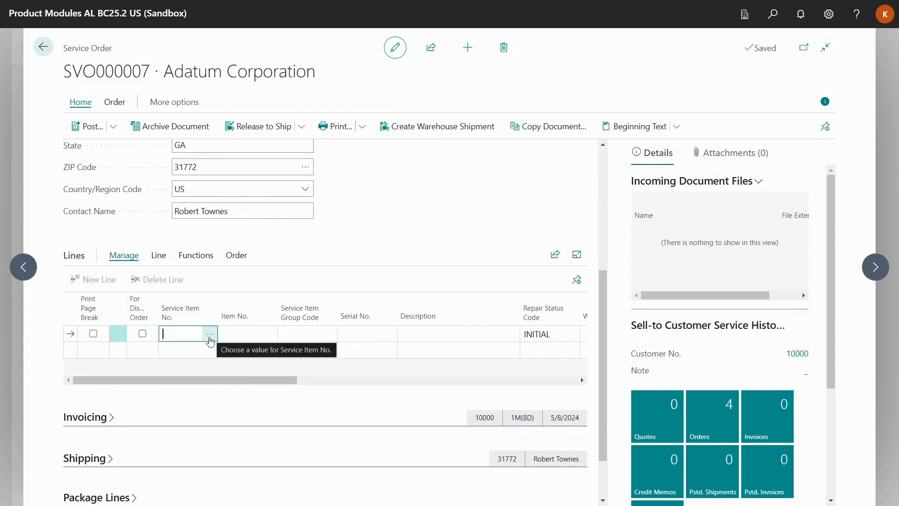
left_click(210, 335)
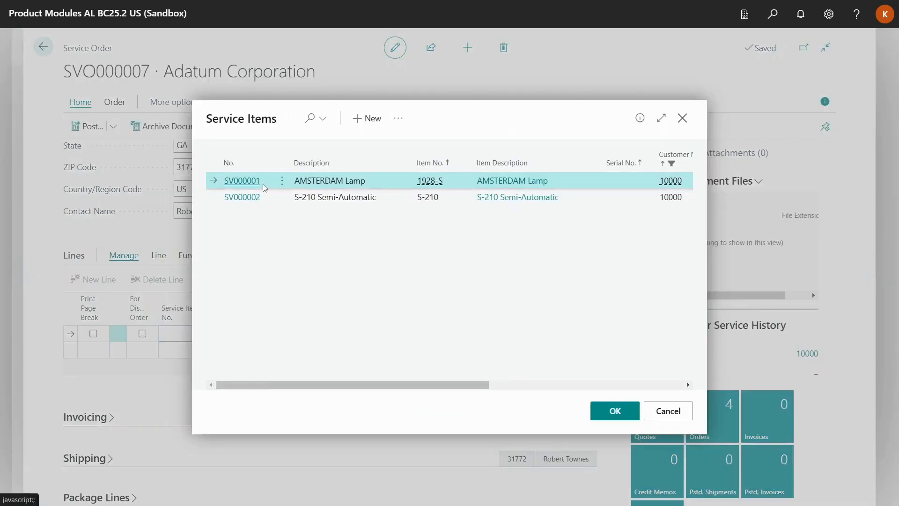
left_click(259, 197)
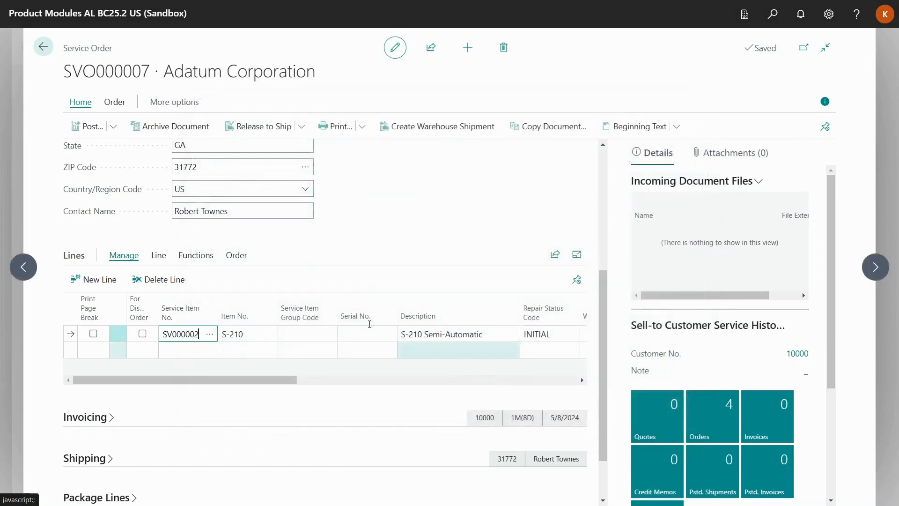
left_click(236, 256)
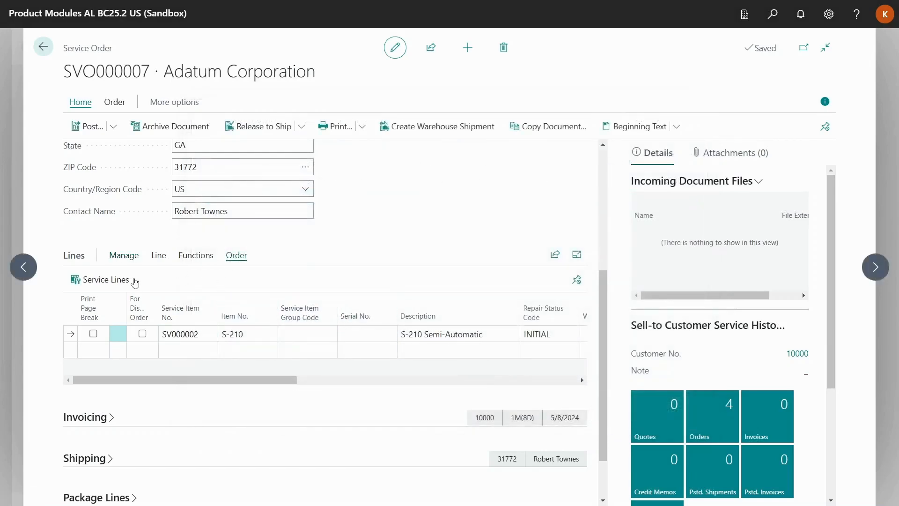
left_click(120, 281)
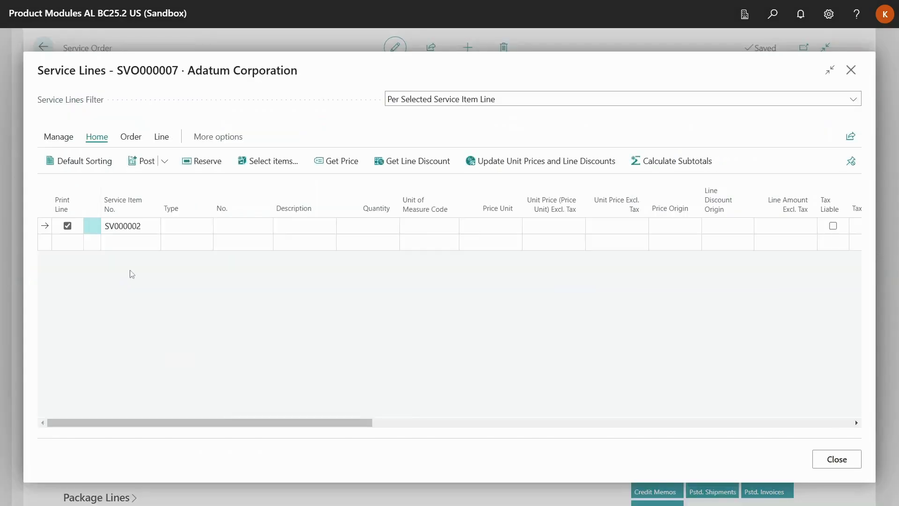
Add a service line of type Item for SP-BOM1207 IoT Sensor with quantity 1.
left_click(186, 227)
left_click(189, 256)
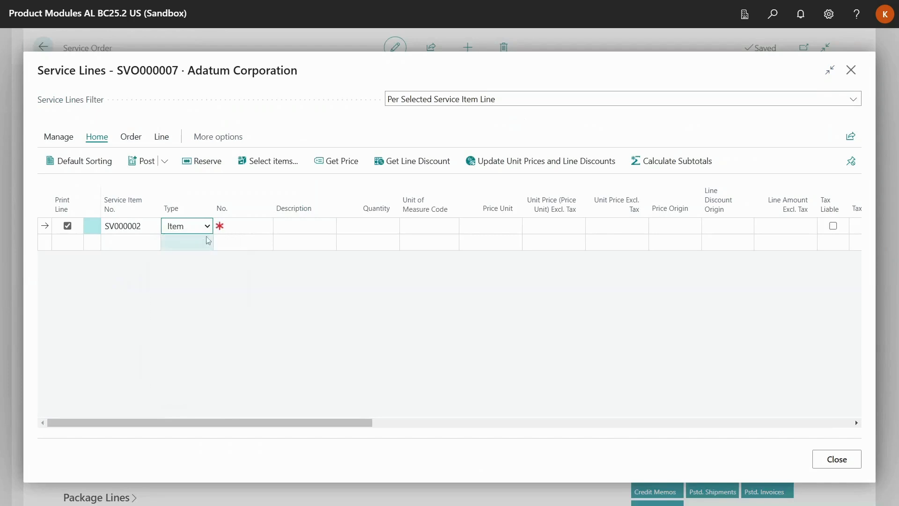
left_click(242, 223)
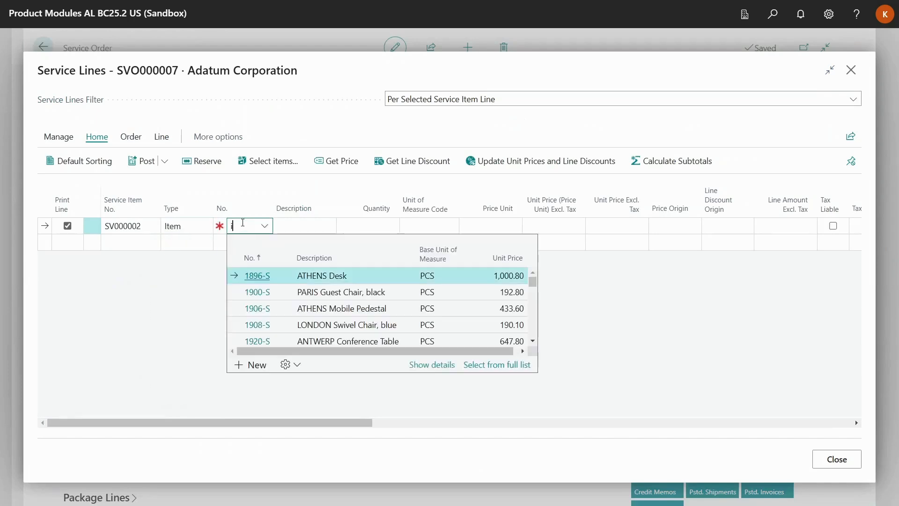
type("iot")
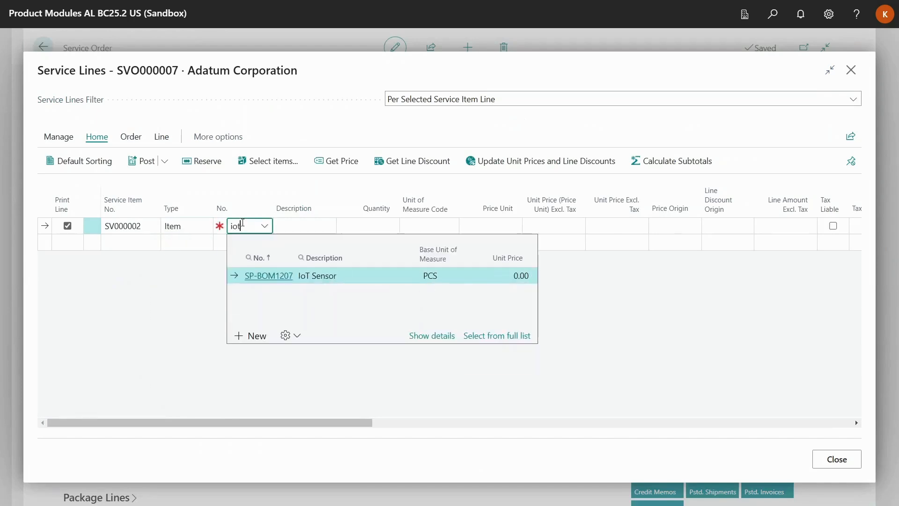
key("Tab")
key("Tab")
type("1")
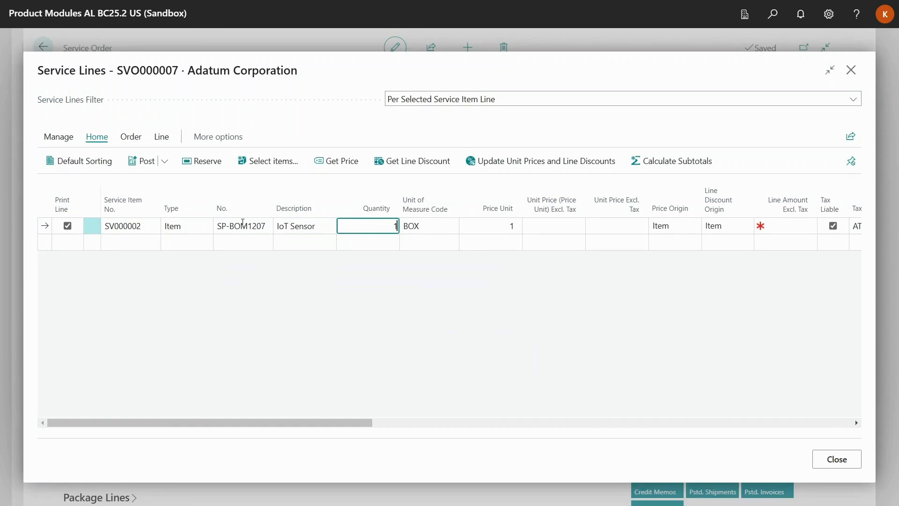
key("Tab")
Set the IoT Sensor line's price unit to 0.1 and its unit price per price unit to 15.
key("Tab")
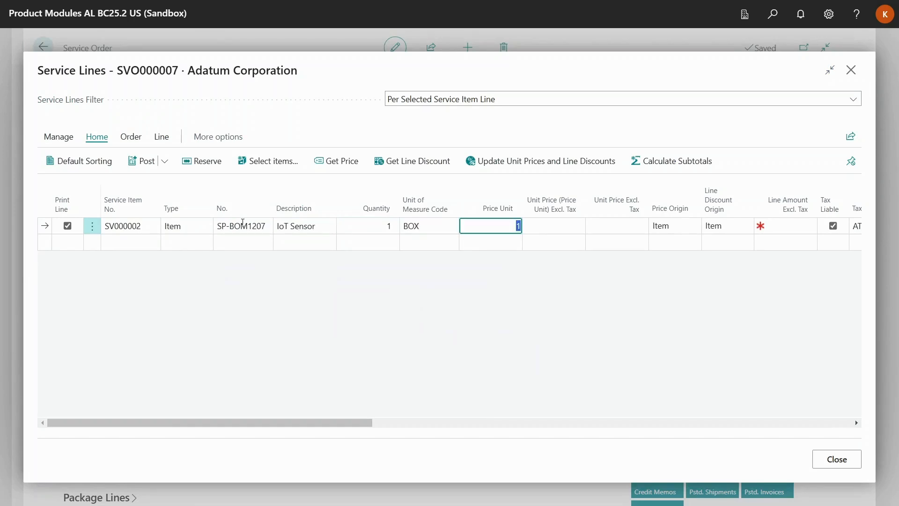
type("0.1")
key("Tab")
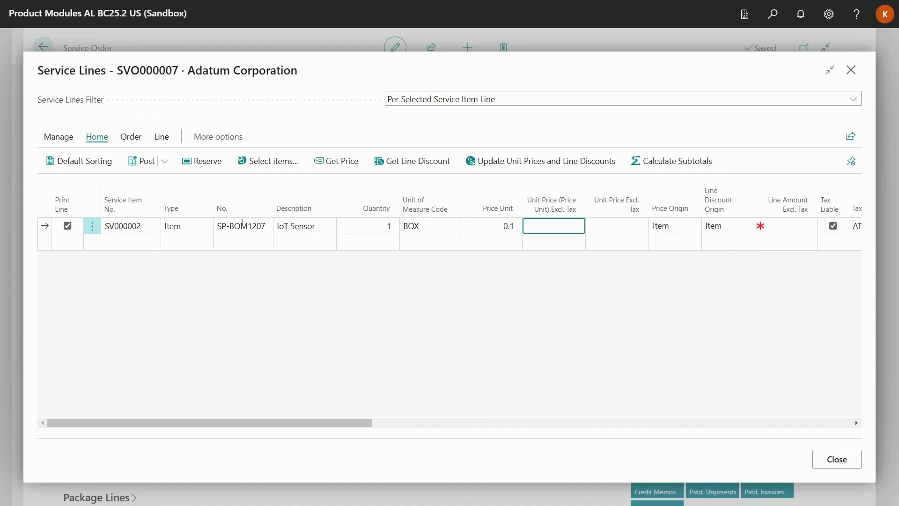
type("15")
key("Tab")
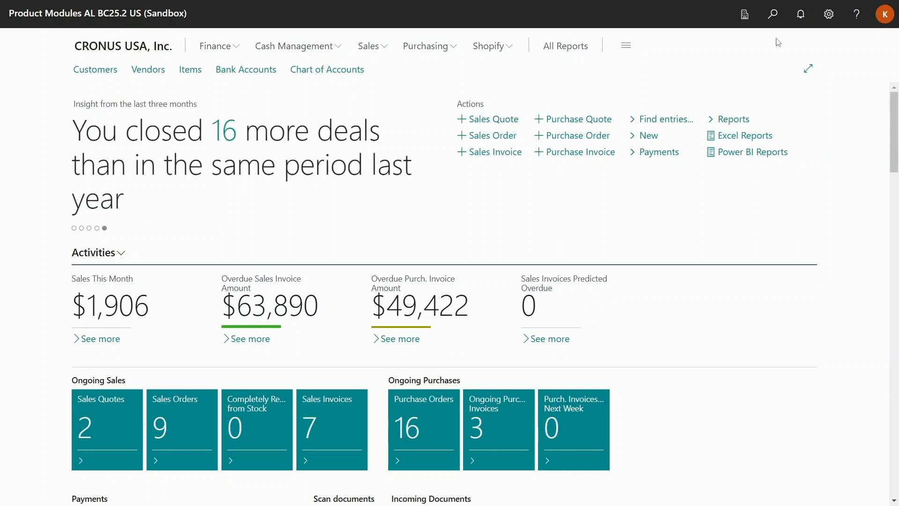
Create another service order for Adatum Corporation from the Service Orders list.
left_click(772, 19)
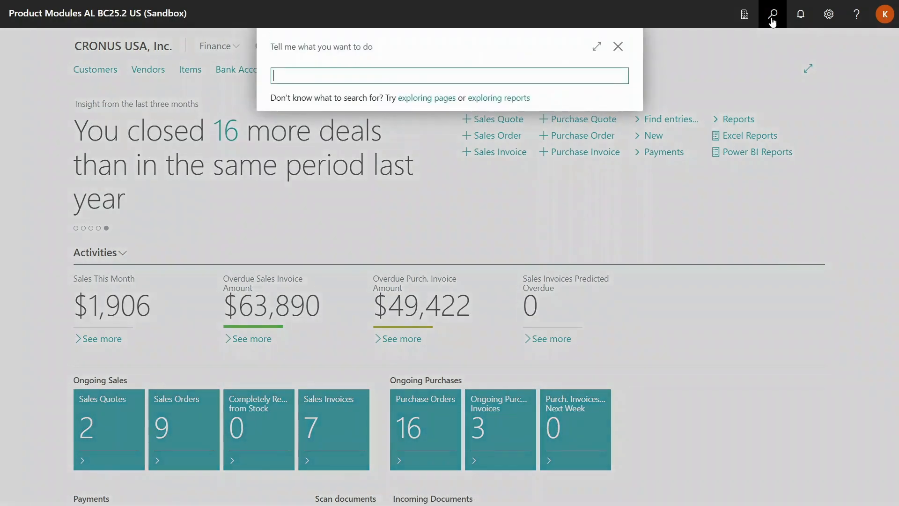
type("serv ord")
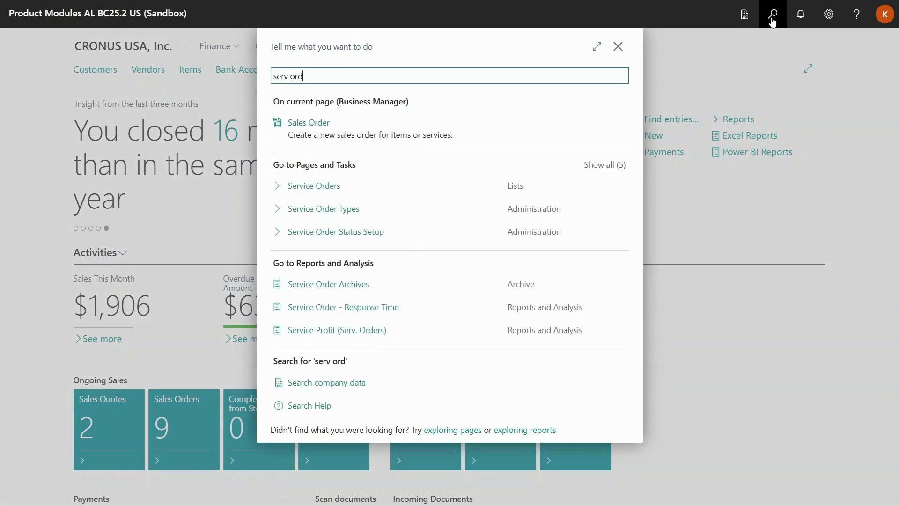
left_click(406, 184)
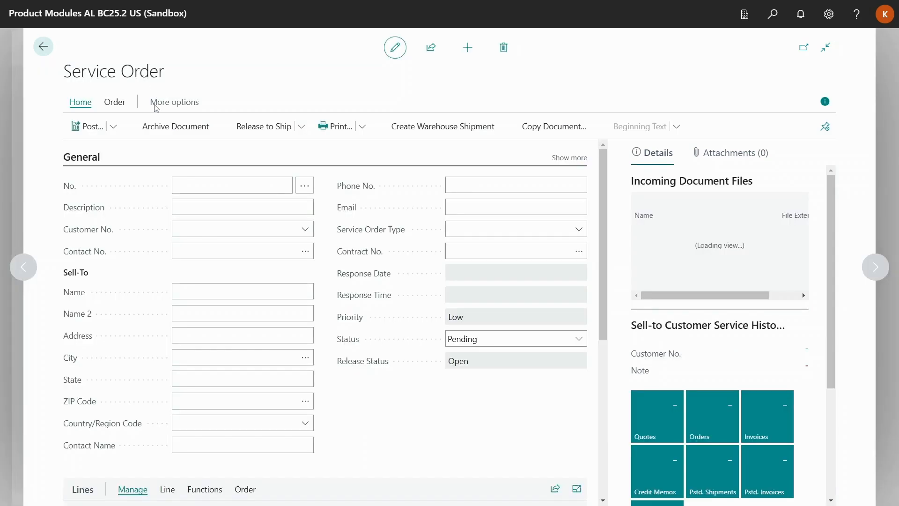
left_click(305, 235)
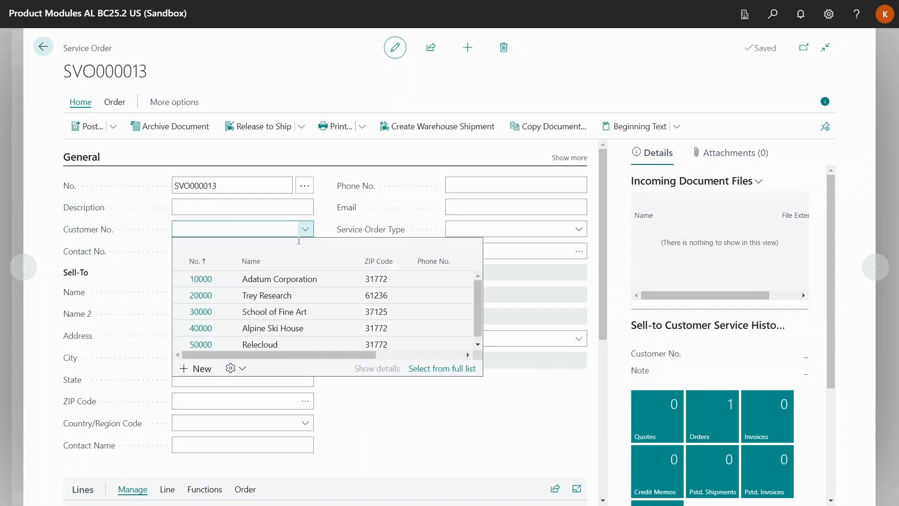
left_click(297, 280)
Assign service item SV000002 (S-210 Semi-Automatic) to the first line of the new service order.
scroll(296, 287, "down", 5)
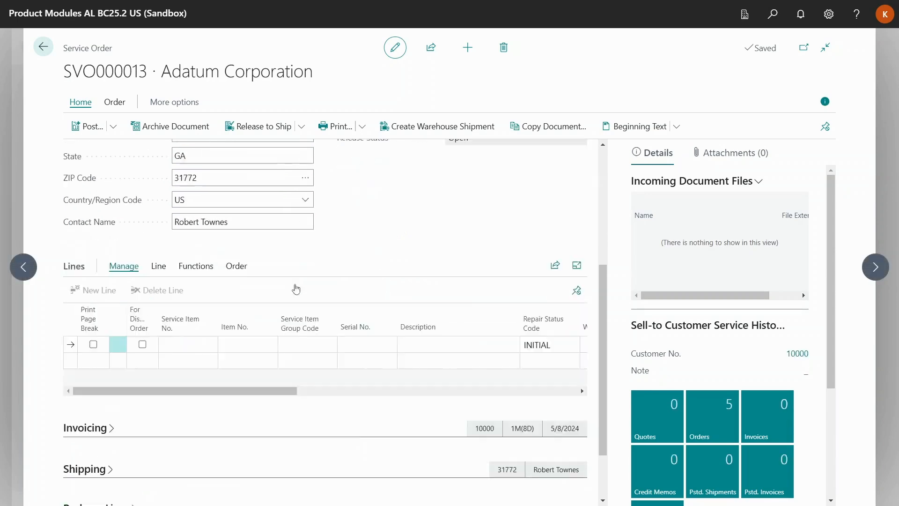
left_click(211, 275)
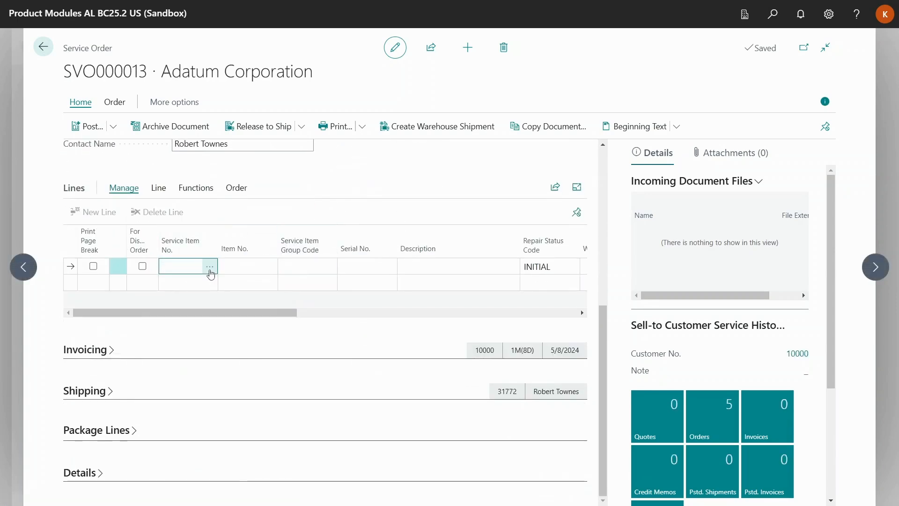
left_click(211, 274)
left_click(255, 202)
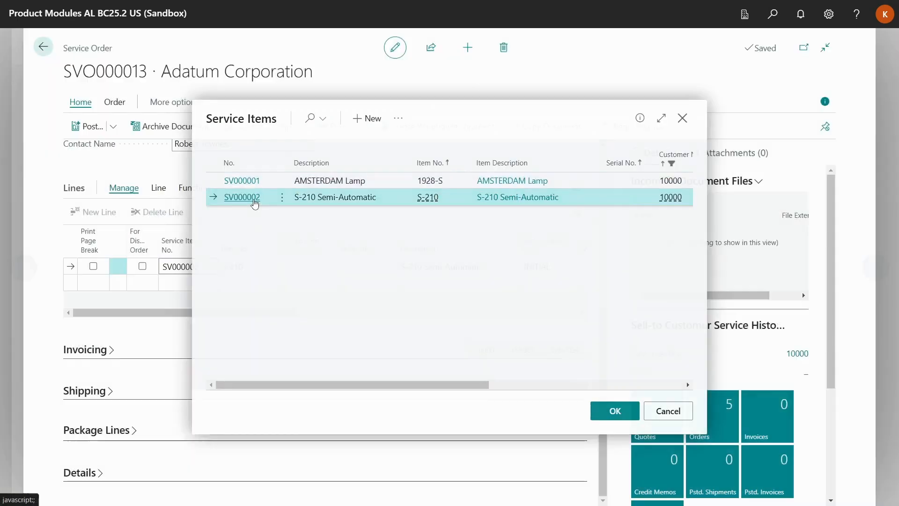
Add a service line of type Item for SP-BOM1105 Switch on/off with quantity 1 to the S-210 Semi-Automatic service item.
left_click(239, 190)
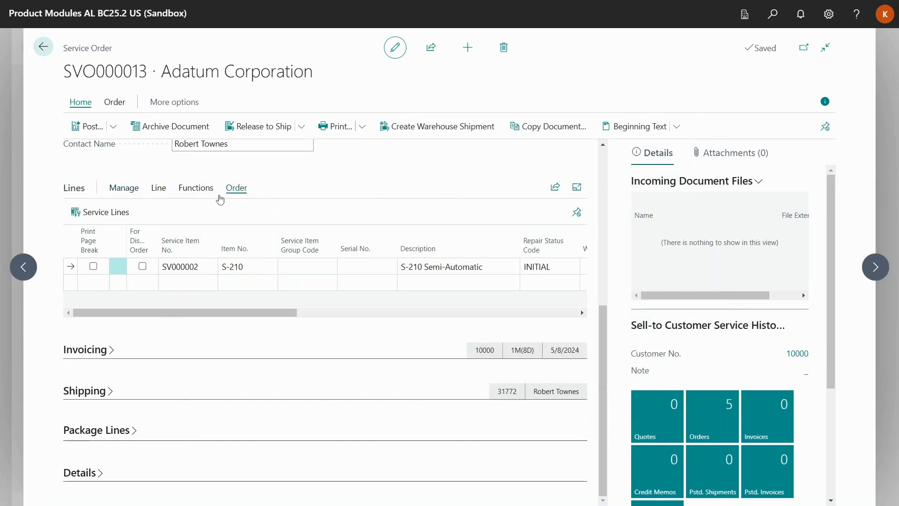
left_click(122, 213)
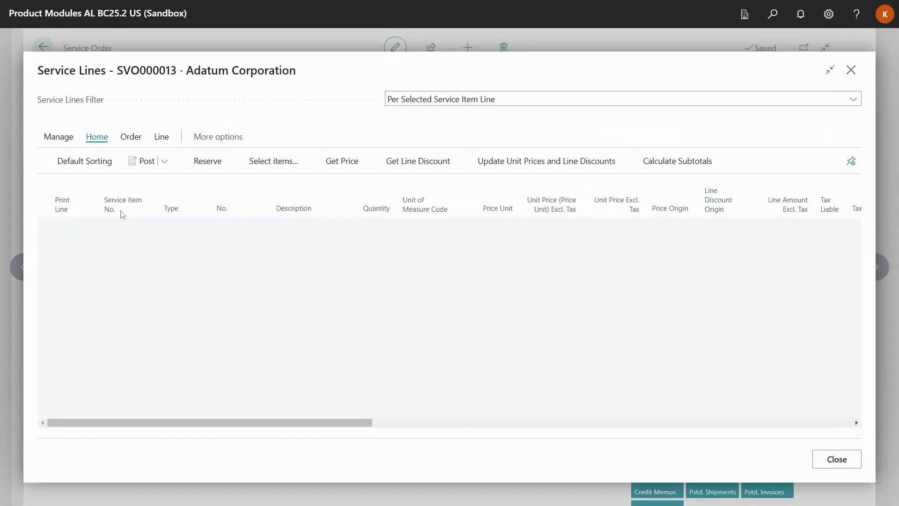
left_click(186, 227)
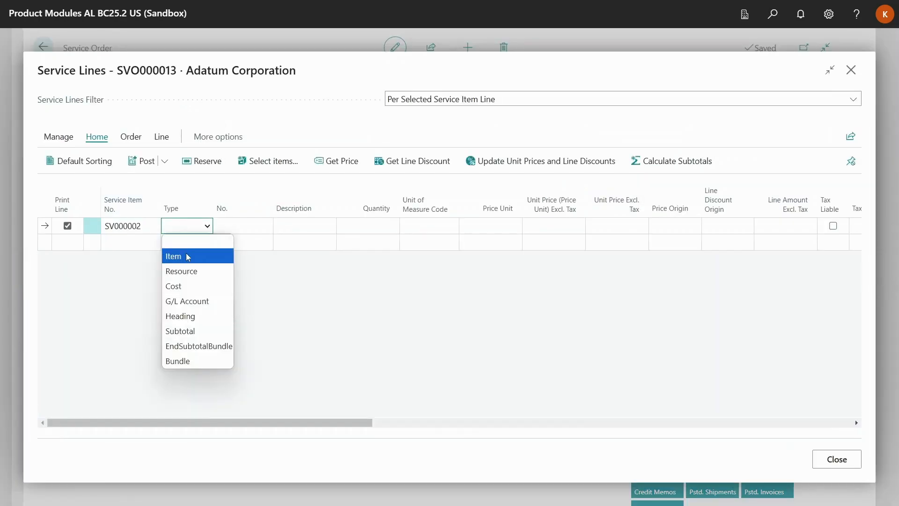
left_click(186, 256)
left_click(242, 225)
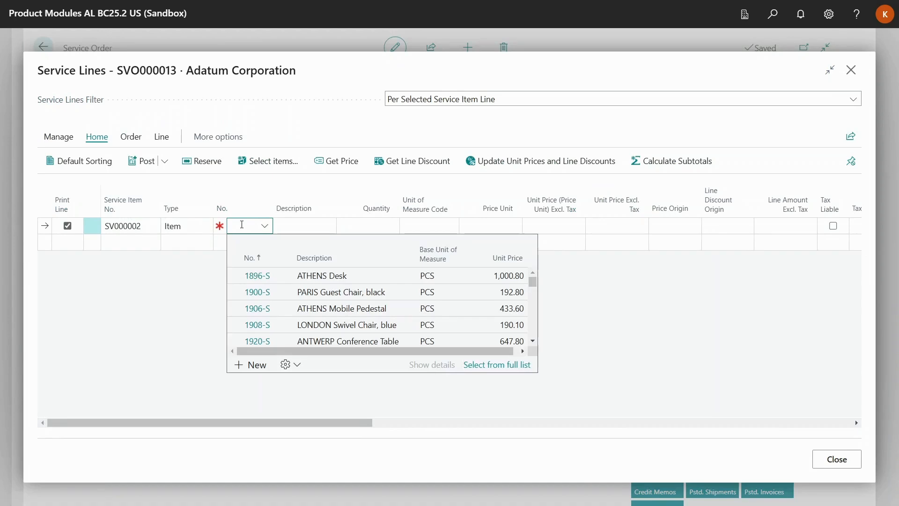
type("swit")
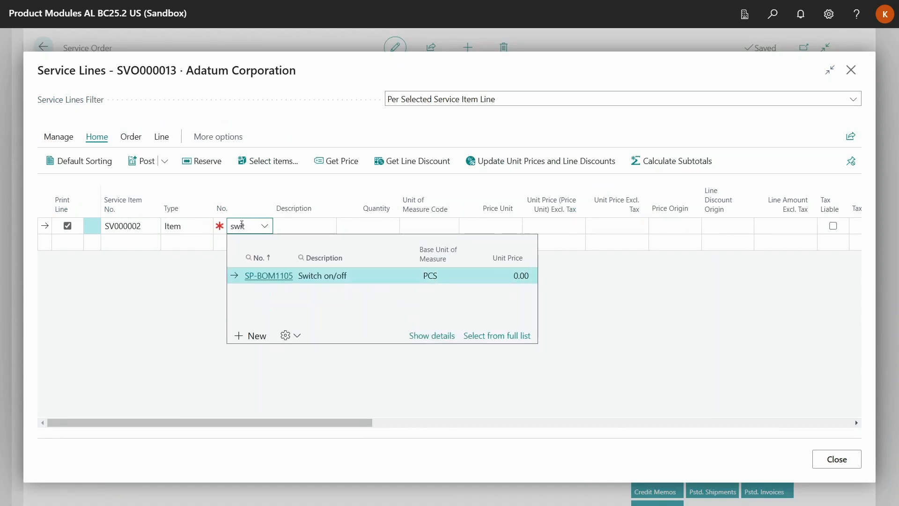
left_click(322, 276)
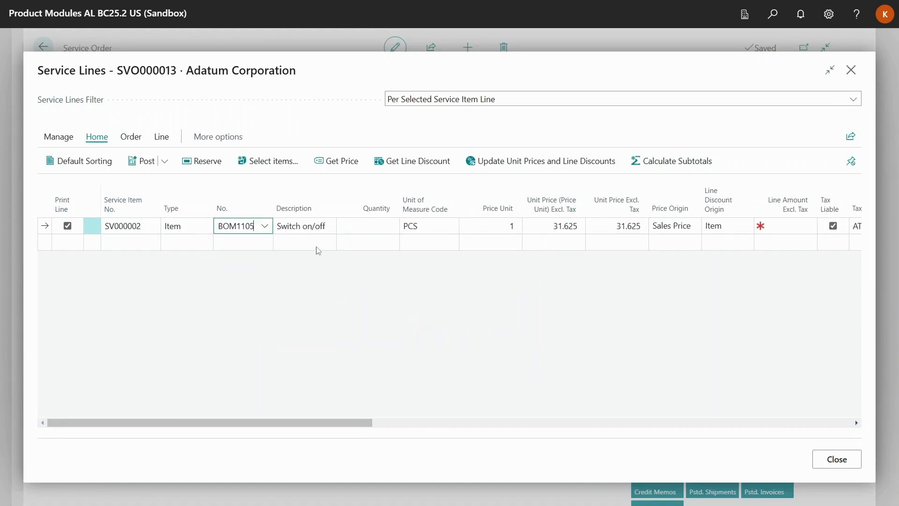
left_click(376, 225)
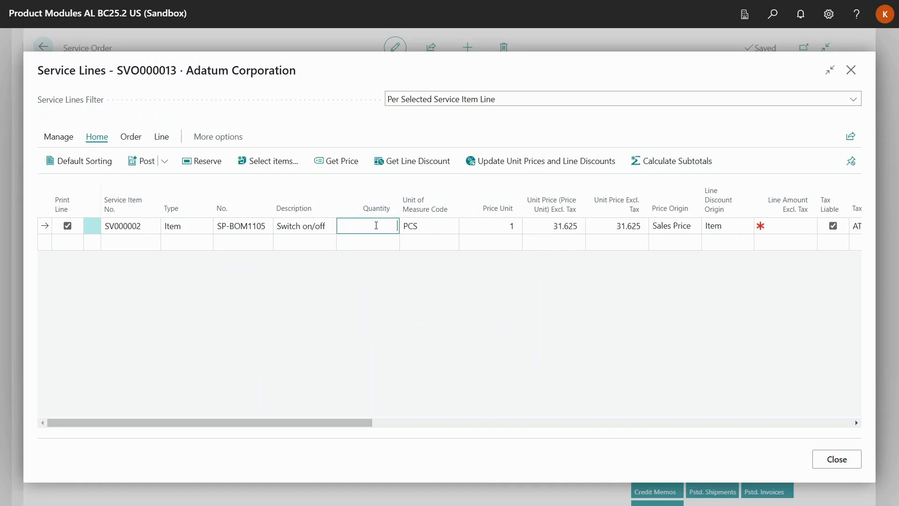
type("1")
key("Tab")
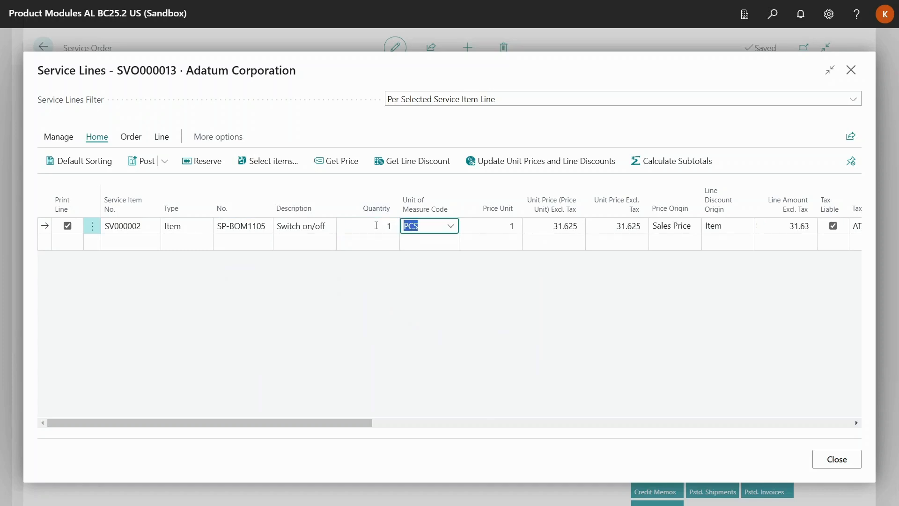
Set the Internal surcharge to 30 percent in the Switch on/off line's price calculation and copy the change to the service line.
left_click(166, 141)
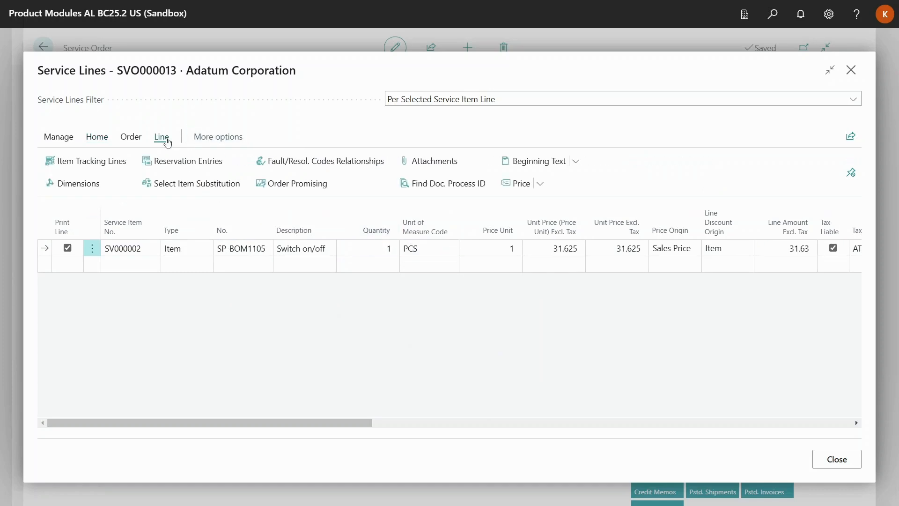
left_click(515, 184)
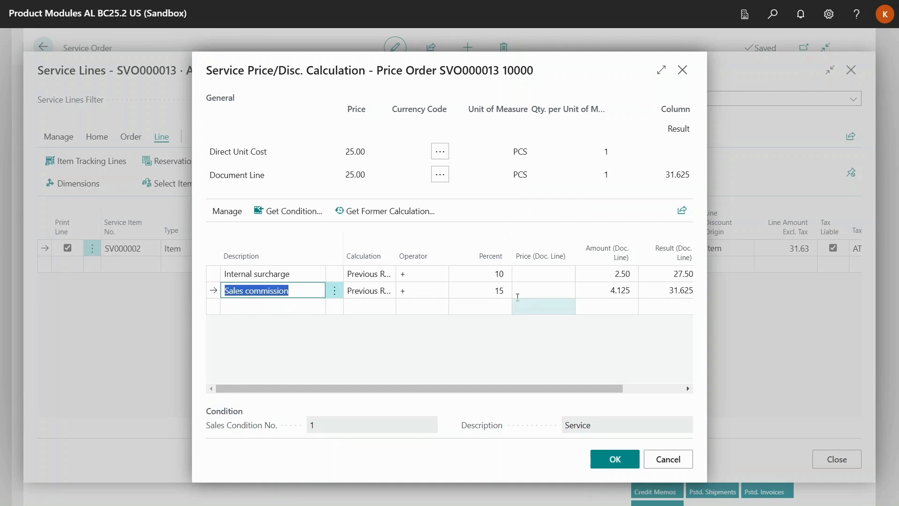
left_click(496, 273)
type("3")
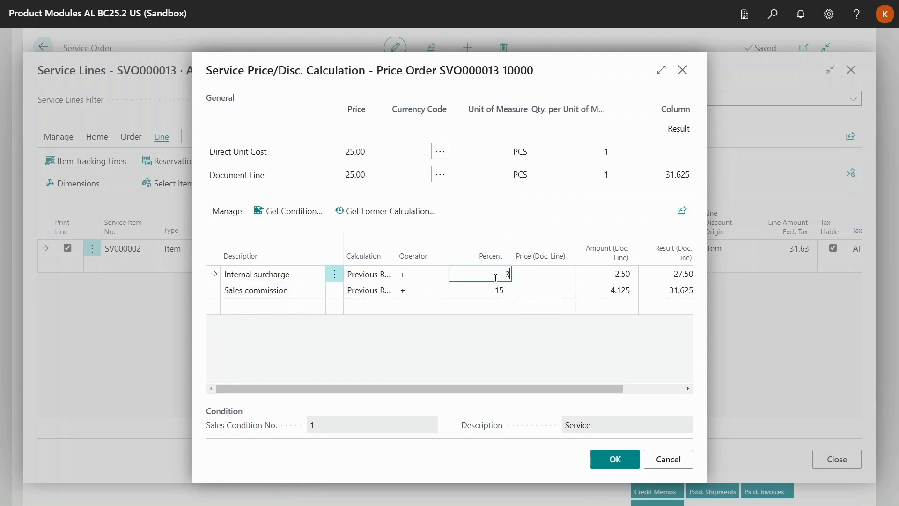
type("0")
key("Tab")
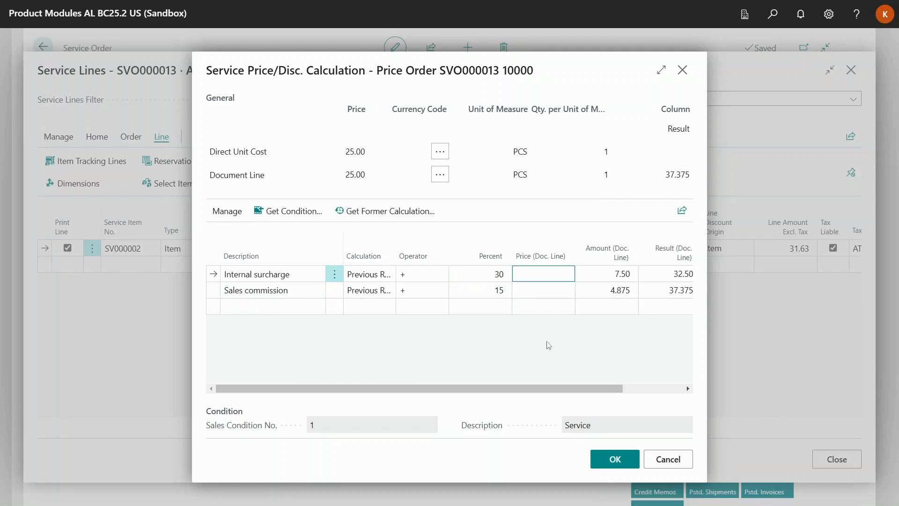
left_click(610, 459)
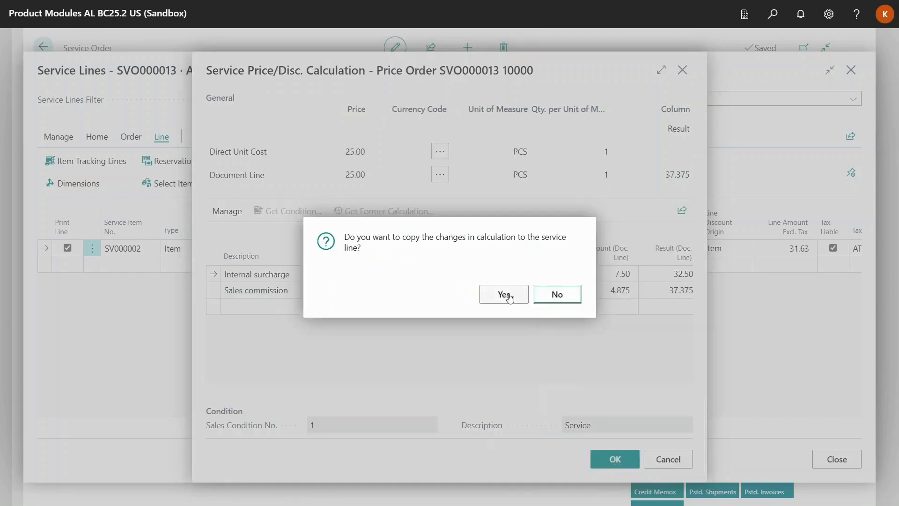
left_click(503, 295)
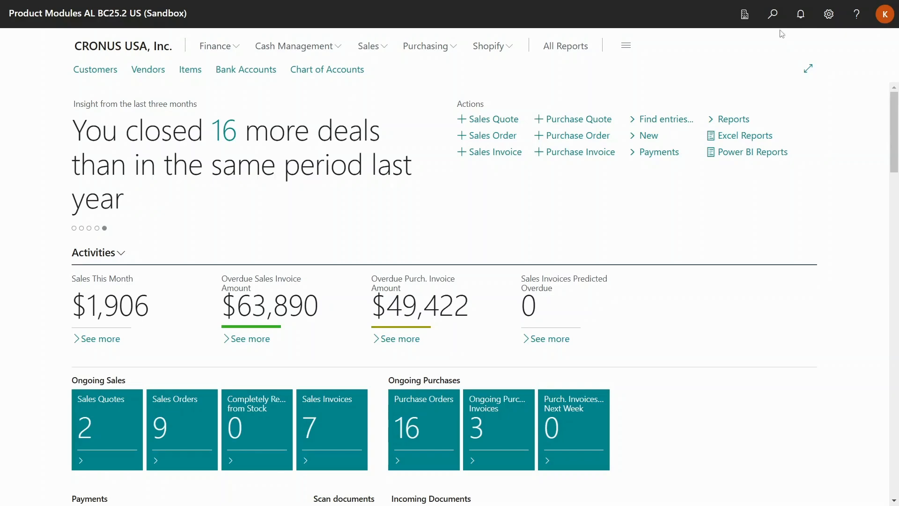
Examine the sales price list lines of the Support cost in Service Costs, including minimum quantities and unit prices.
left_click(773, 19)
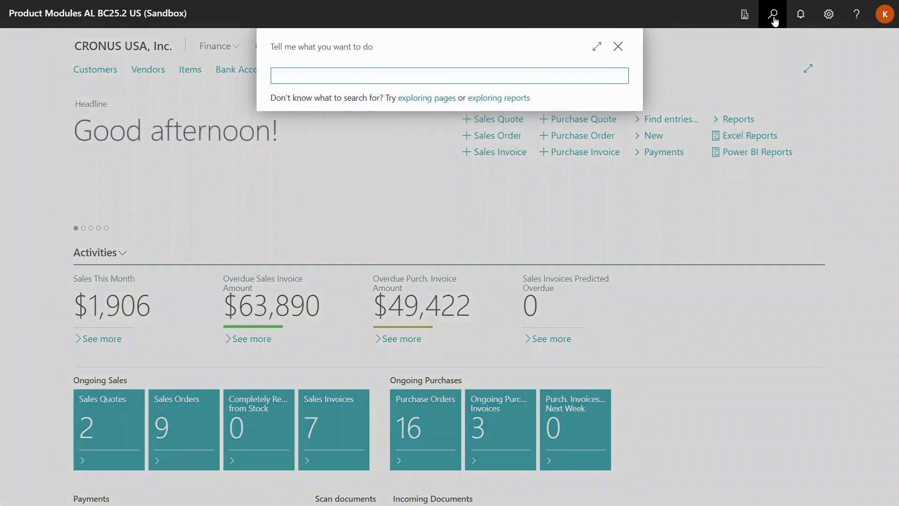
type("serv")
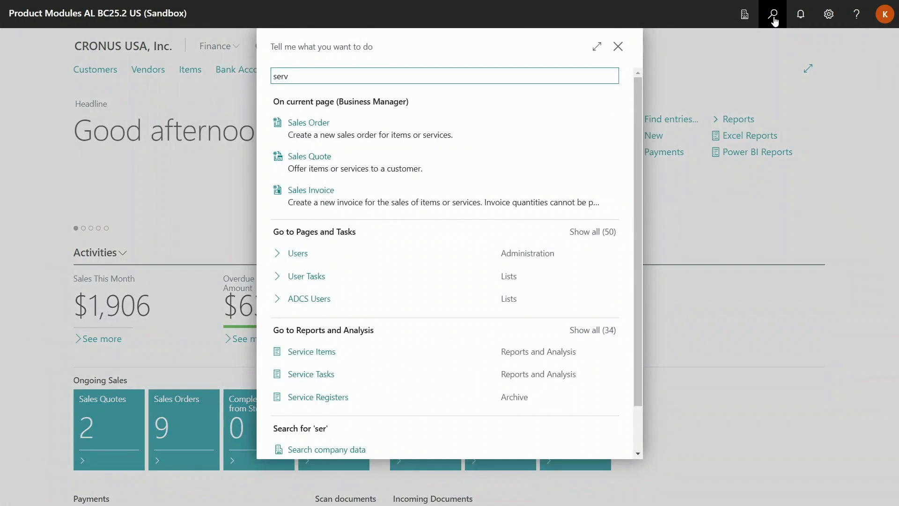
type(" co")
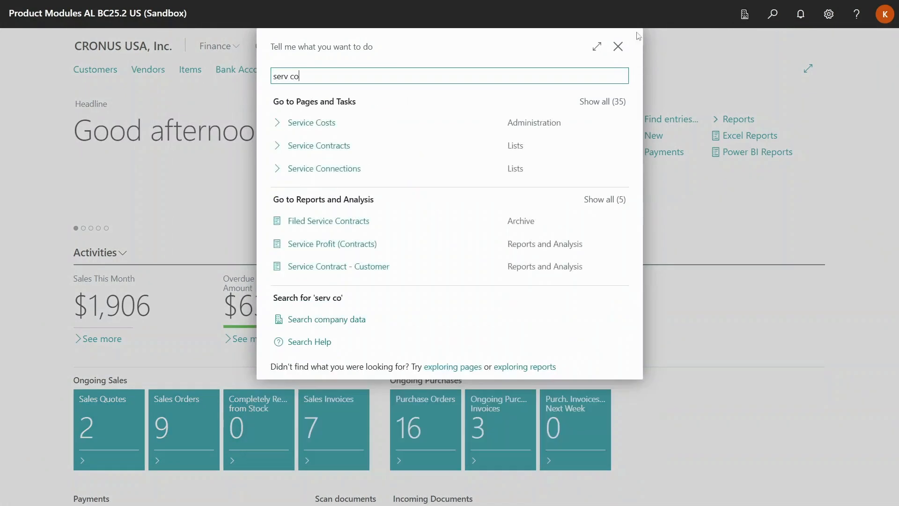
left_click(343, 123)
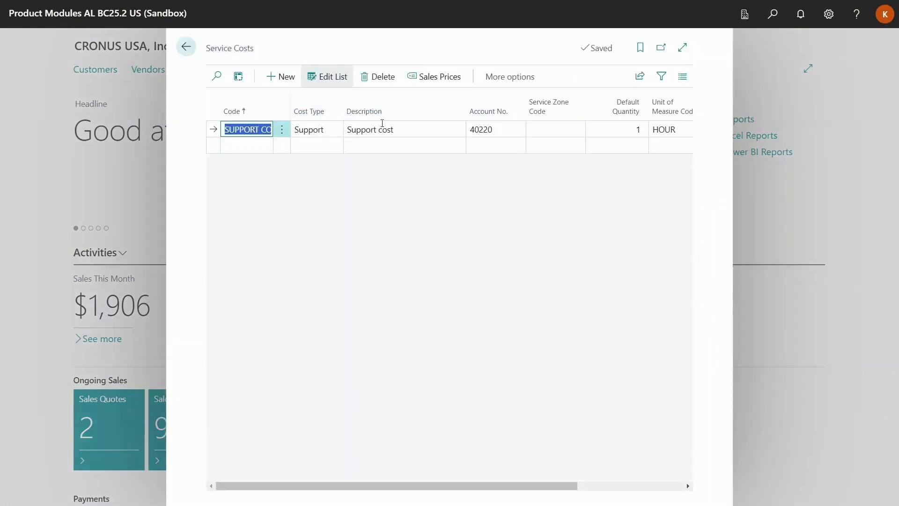
left_click(435, 78)
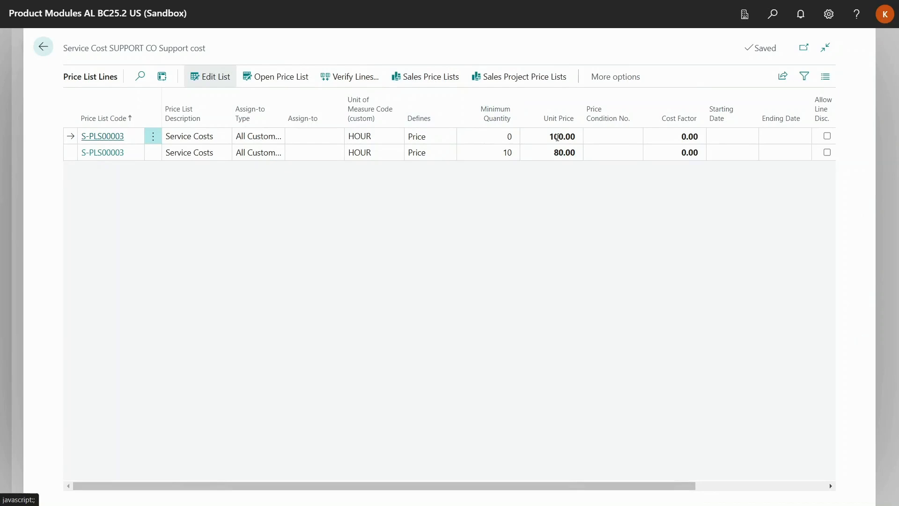
left_click(510, 152)
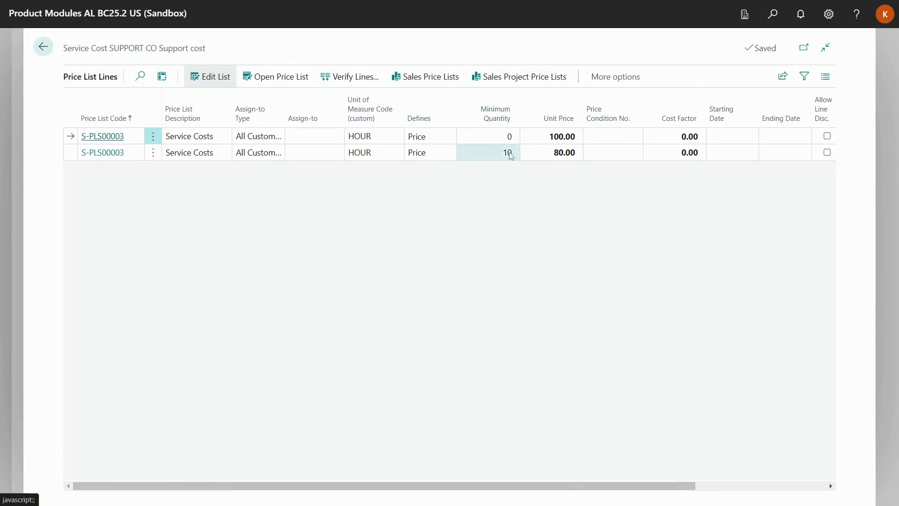
left_click(547, 157)
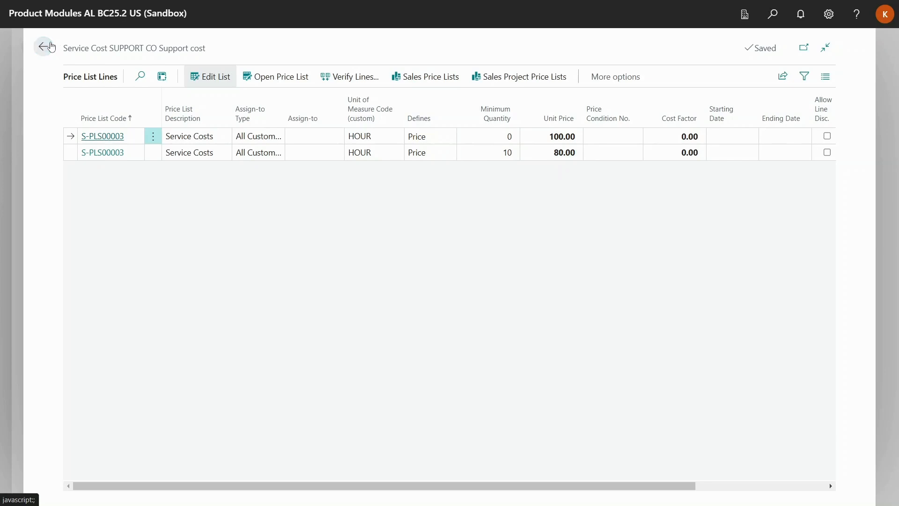
left_click(43, 46)
left_click(186, 47)
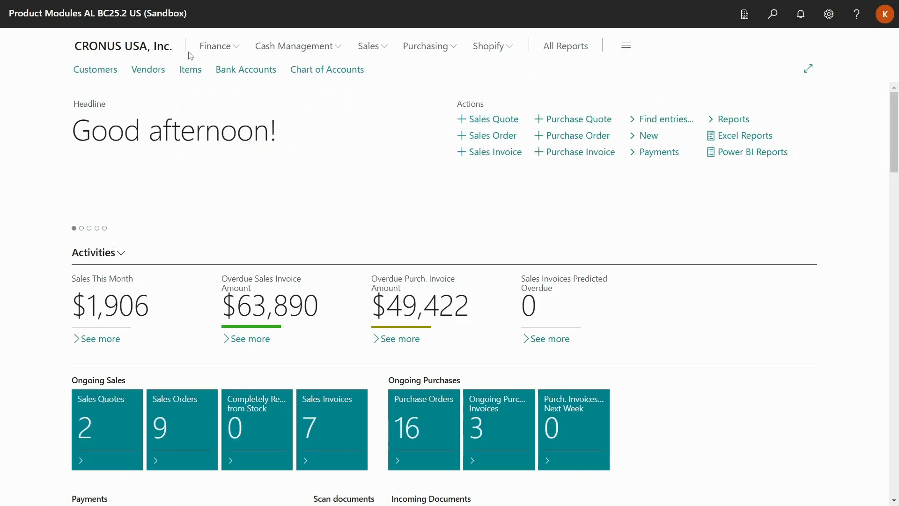
Create a new service order for customer Adatum Corporation from the Service Orders list.
left_click(772, 14)
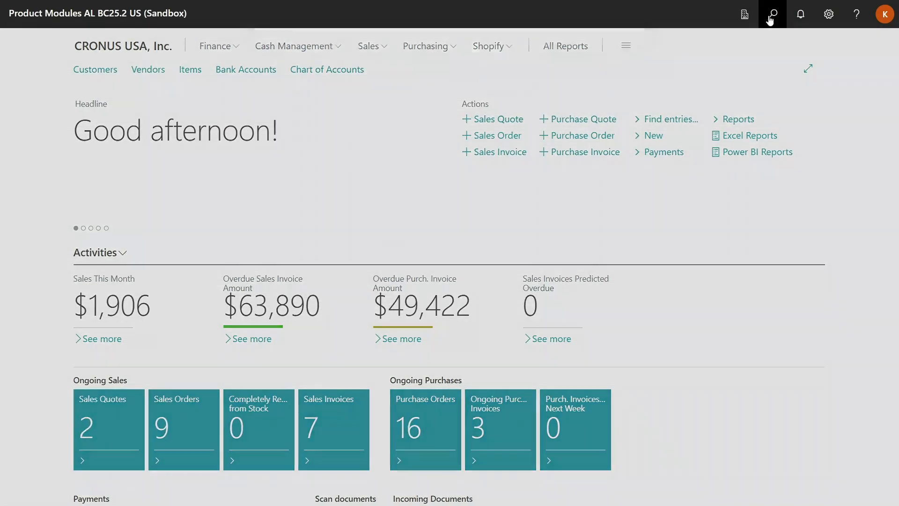
type("s")
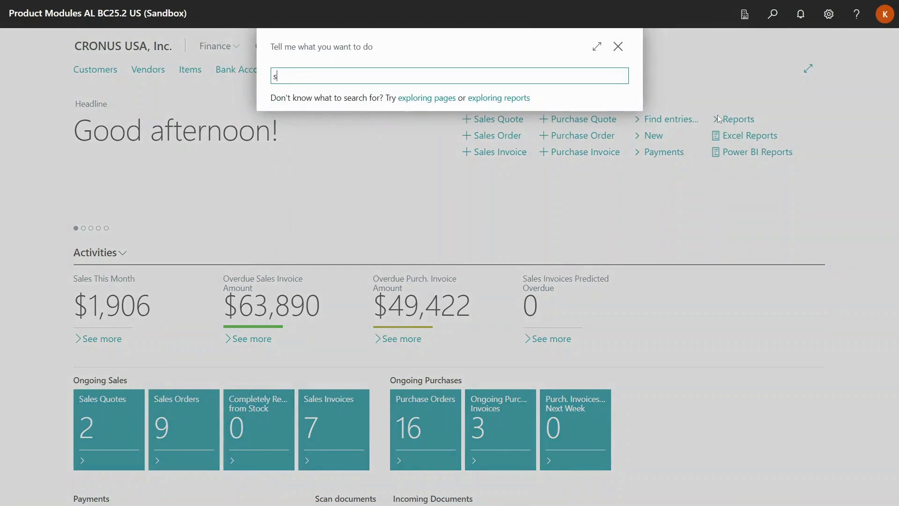
type("erv ord")
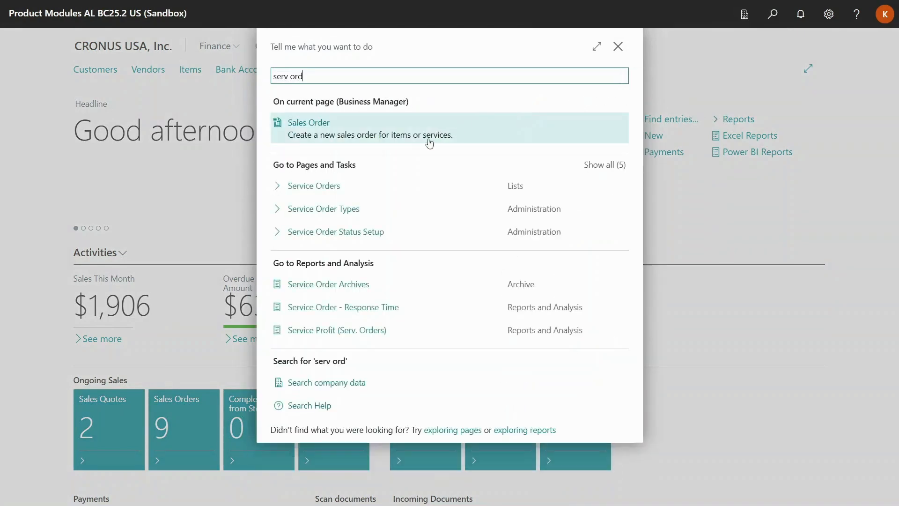
left_click(373, 184)
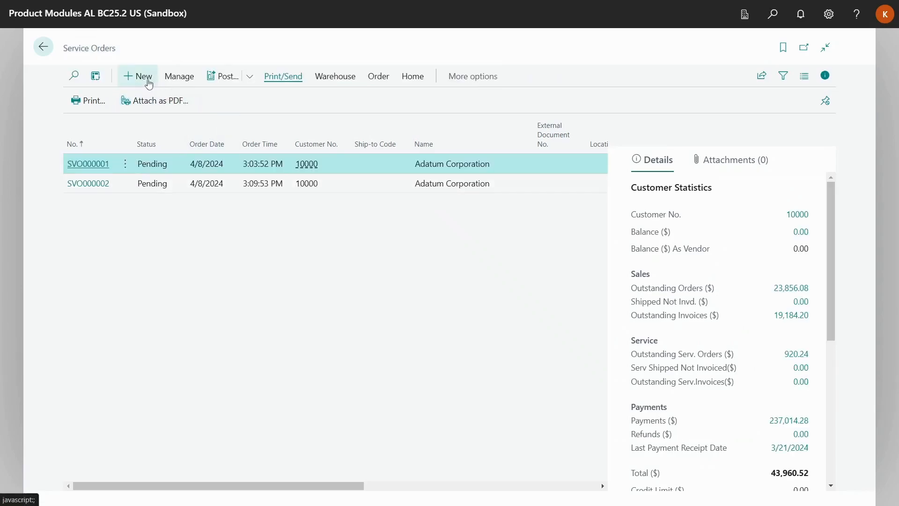
left_click(149, 83)
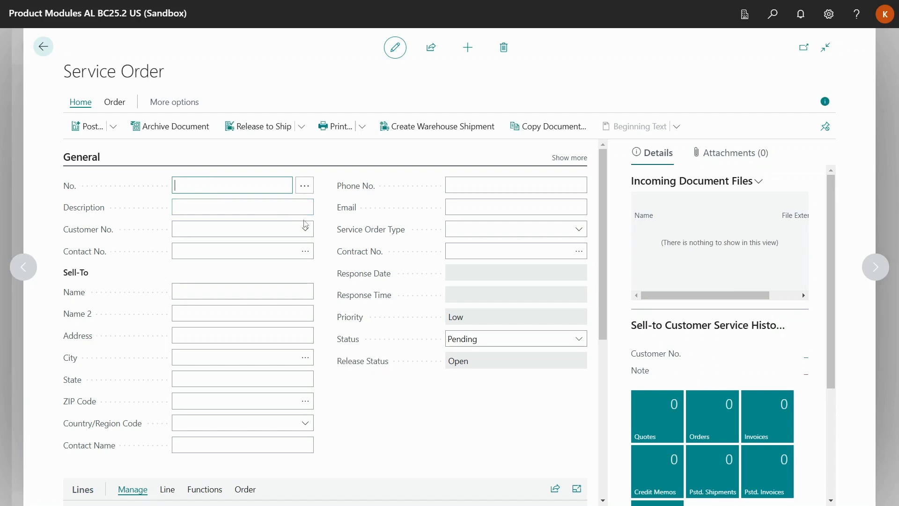
left_click(310, 232)
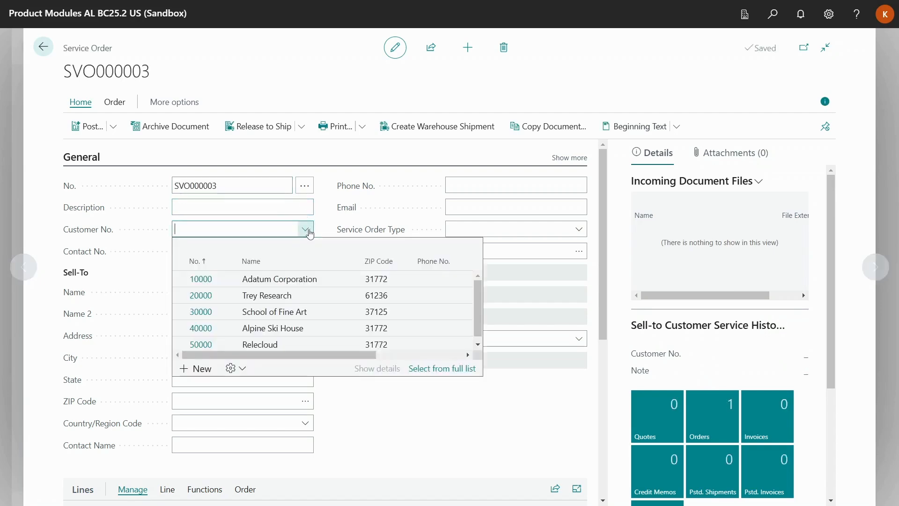
left_click(279, 278)
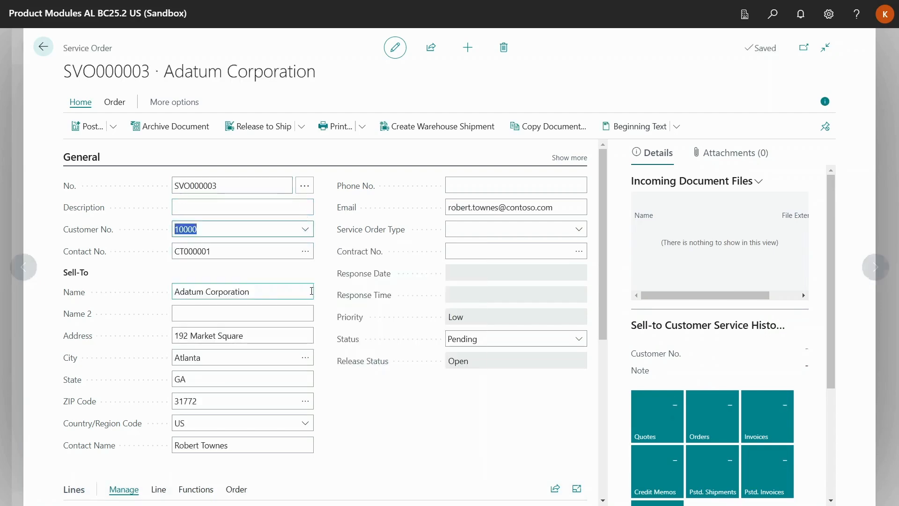
Assign service item SV000001 (AMSTERDAM Lamp) to the first line of the new service order.
scroll(206, 395, "down", 3)
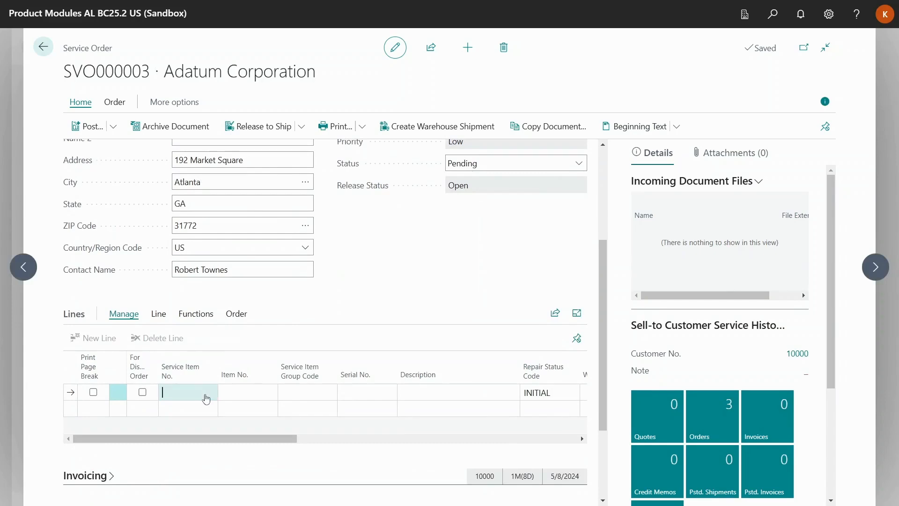
left_click(206, 397)
left_click(210, 393)
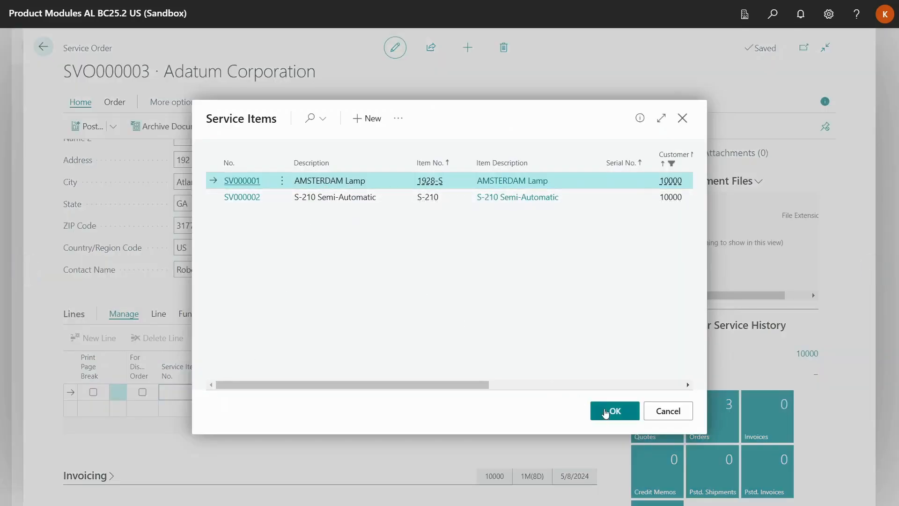
left_click(611, 412)
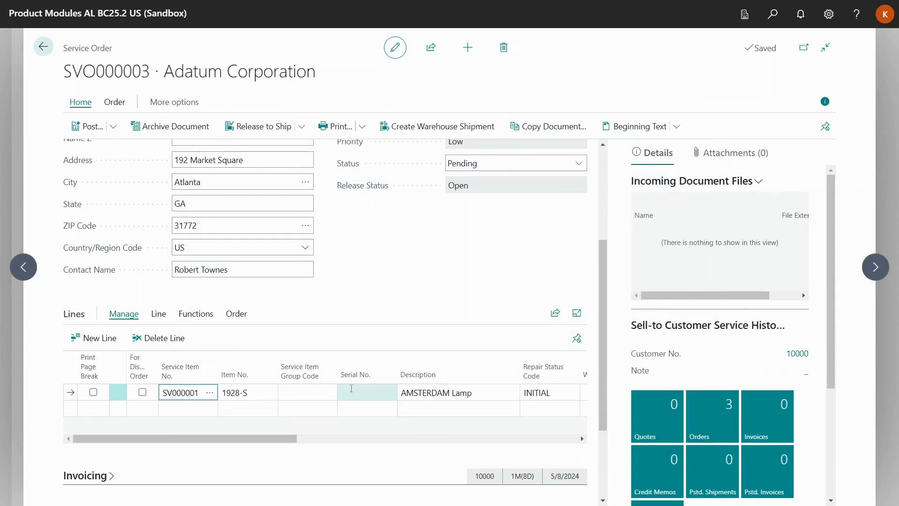
Add a line of type Cost with the Support cost to the service lines of service item SV000001.
left_click(236, 315)
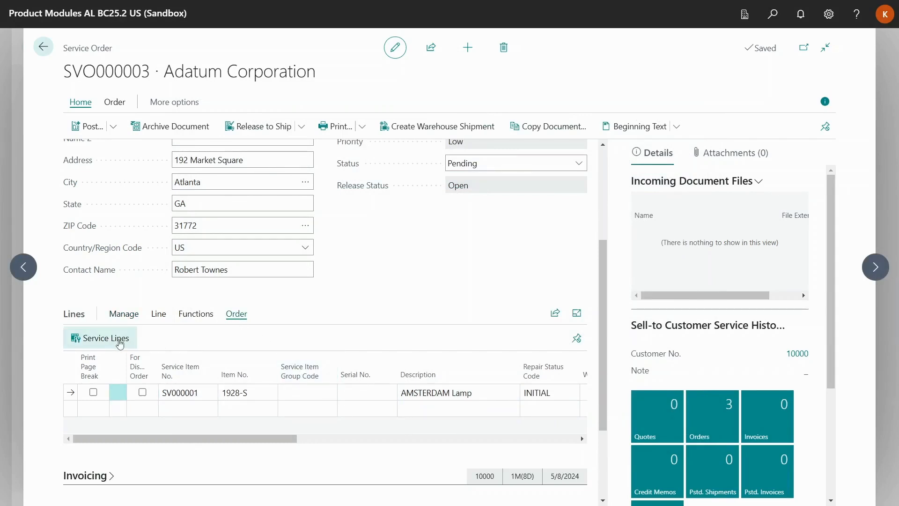
left_click(119, 344)
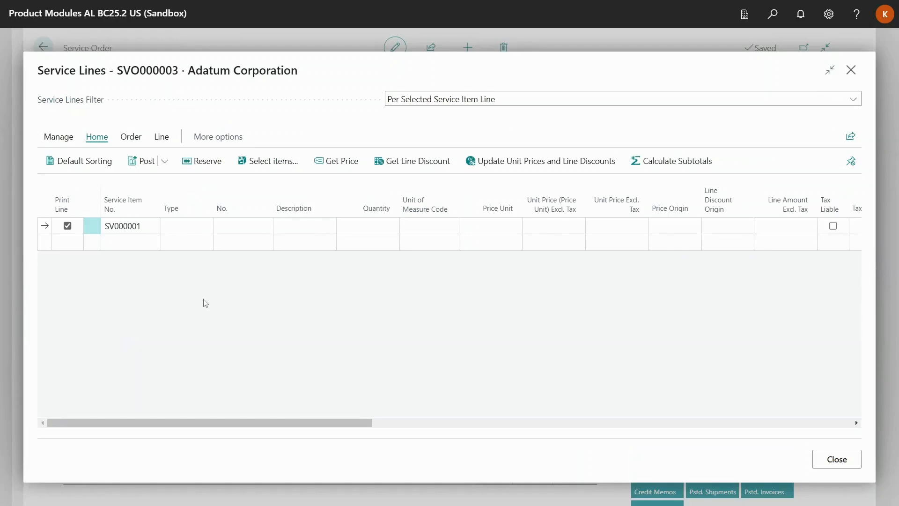
left_click(191, 227)
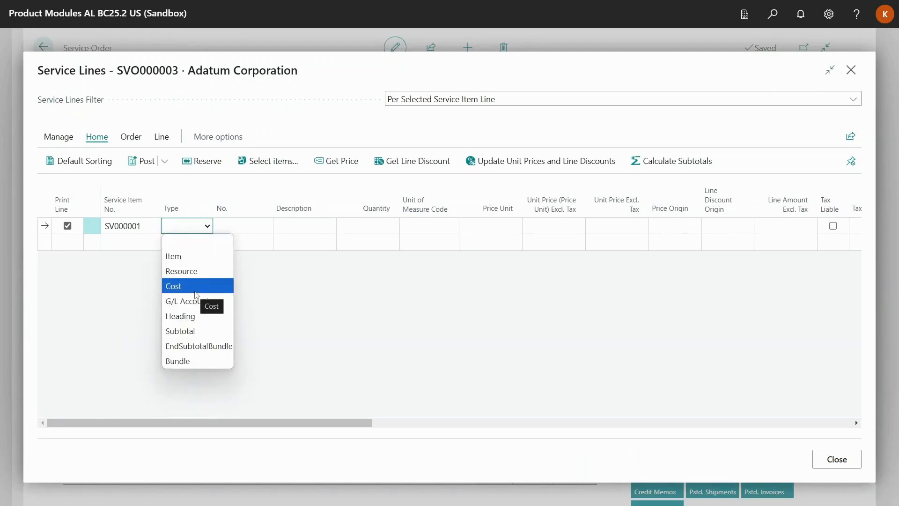
left_click(196, 293)
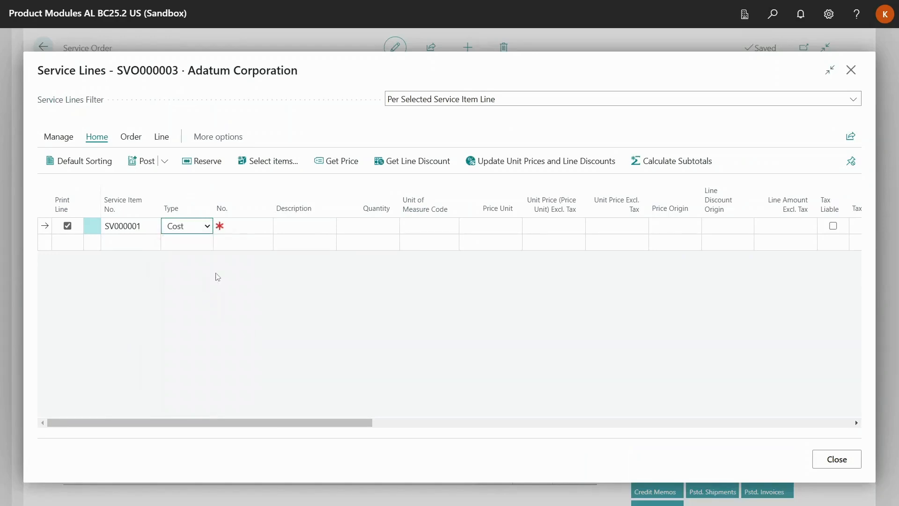
left_click(264, 227)
left_click(270, 276)
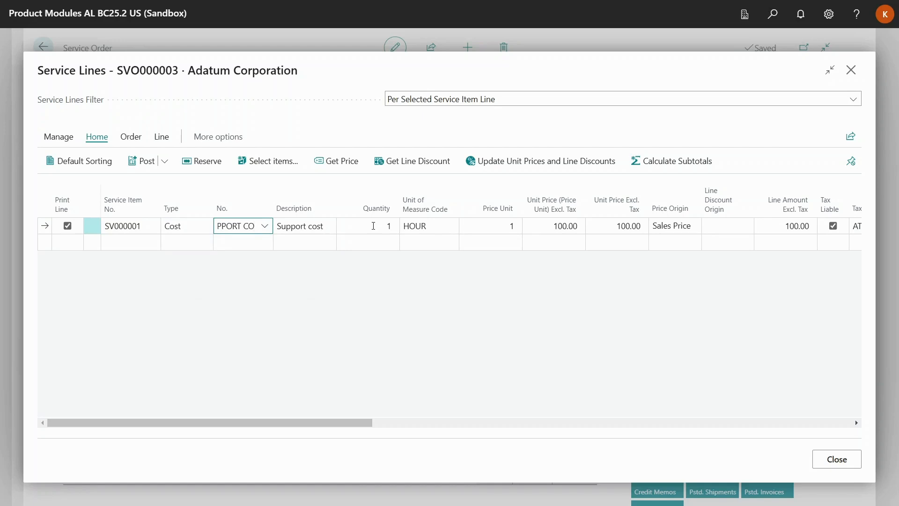
Set the quantity of the Support cost line to 10 hours.
left_click(378, 228)
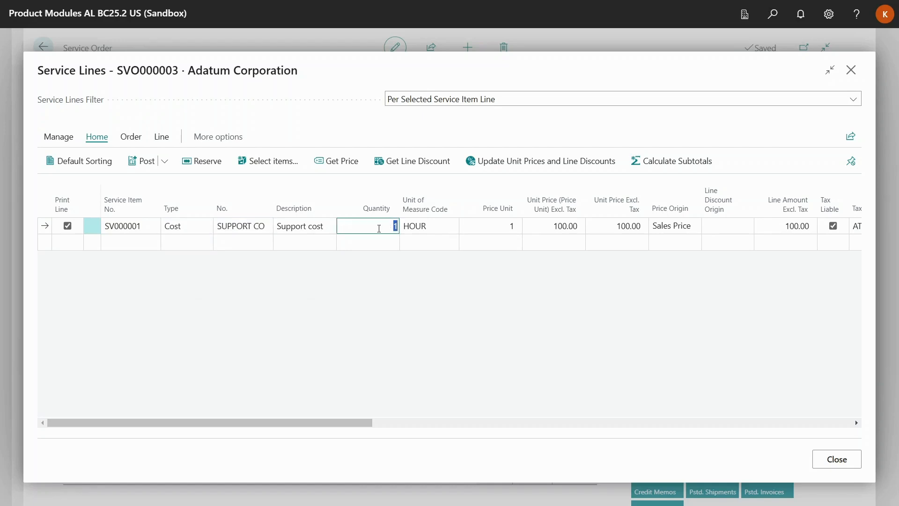
type("10")
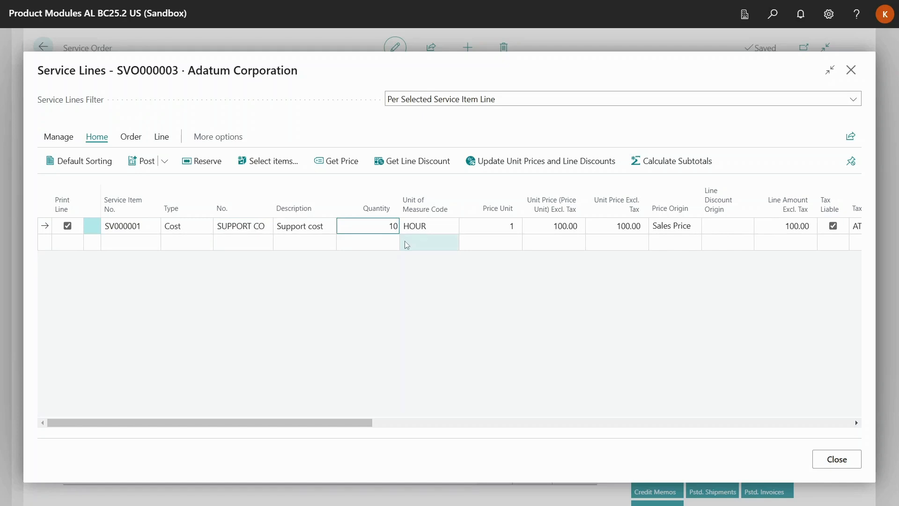
key("Tab")
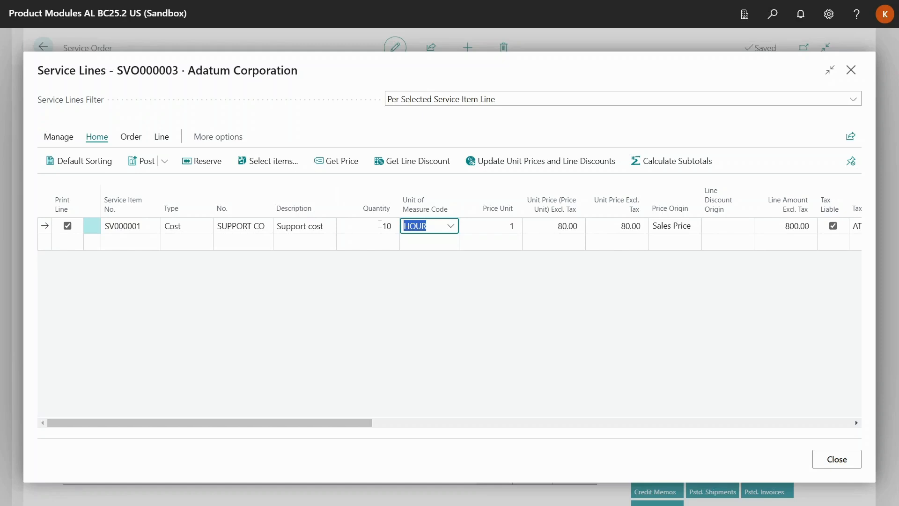
Set the quantity of the Support cost line to 5 hours.
left_click(393, 226)
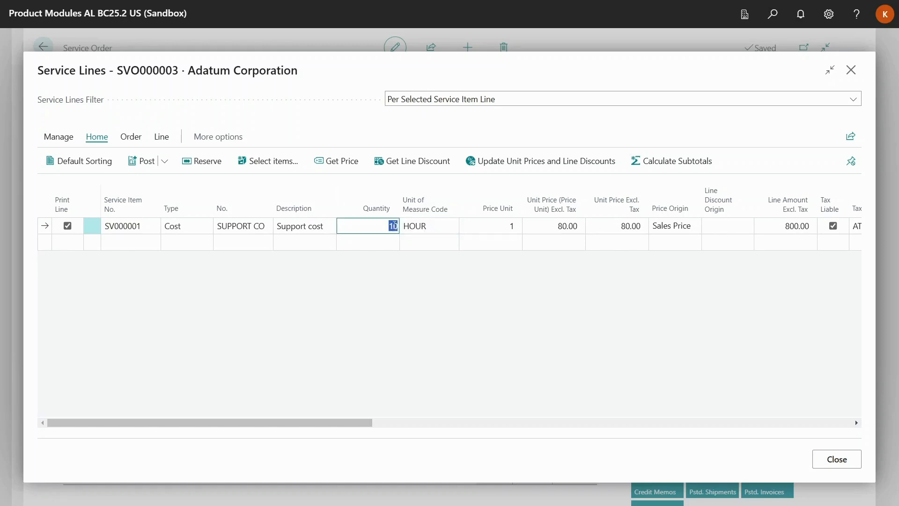
key("BackSpace")
type("5")
key("Tab")
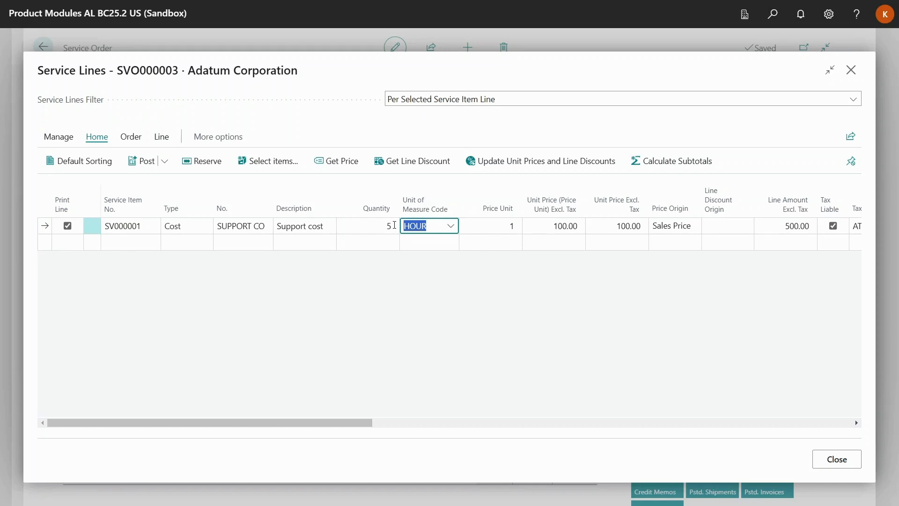
Add a second service line of type Cost for the Support cost with a quantity of 6.
key("Down")
key("shift+Tab")
key("shift+Tab")
key("shift+Tab")
key("shift+Tab")
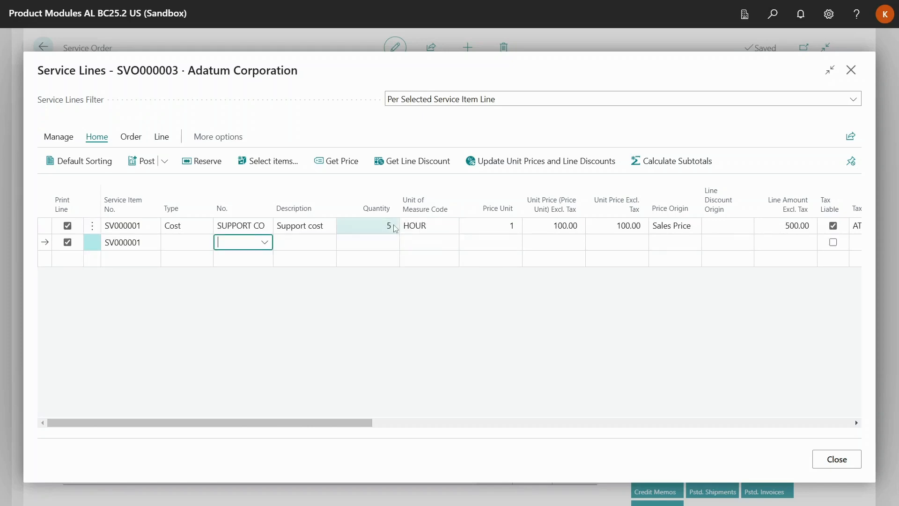
type("Cost")
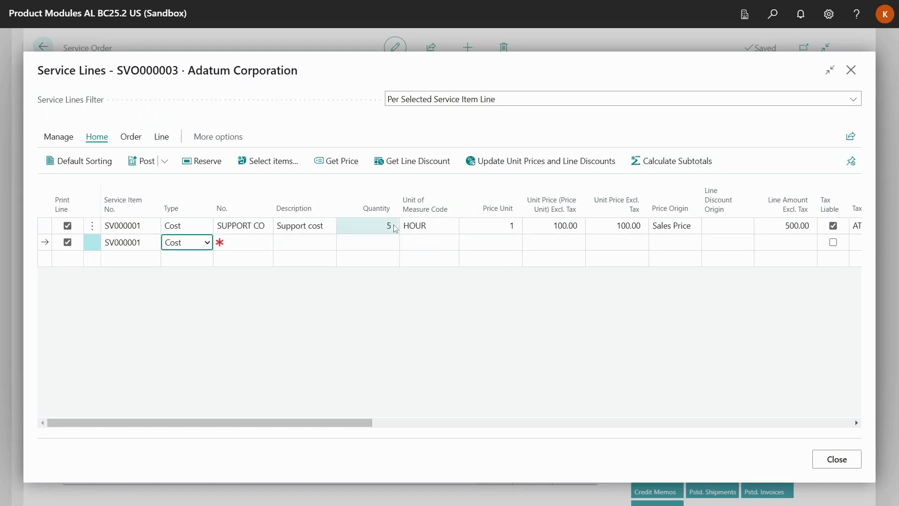
key("Tab")
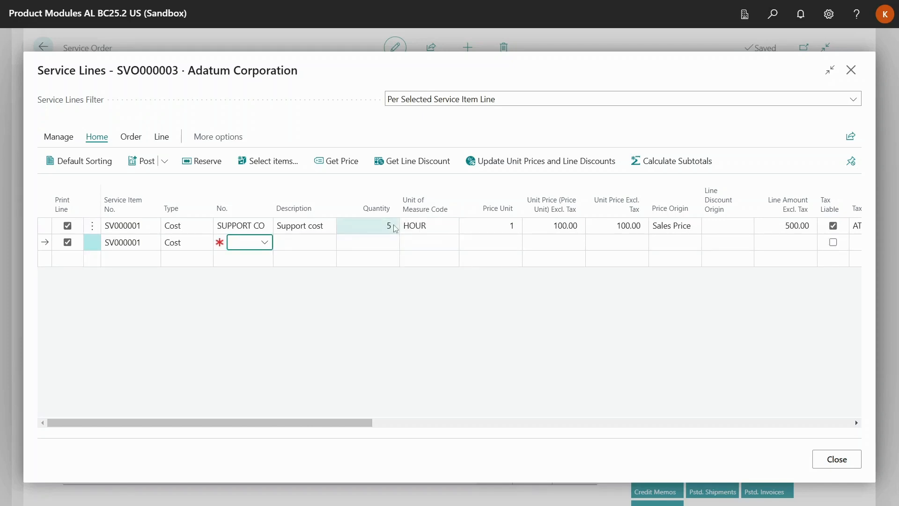
left_click(264, 242)
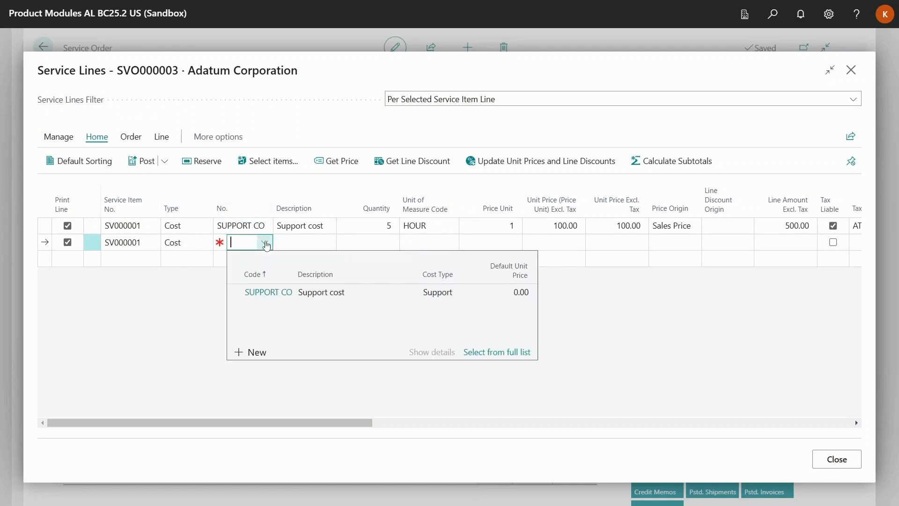
left_click(288, 294)
key("Tab")
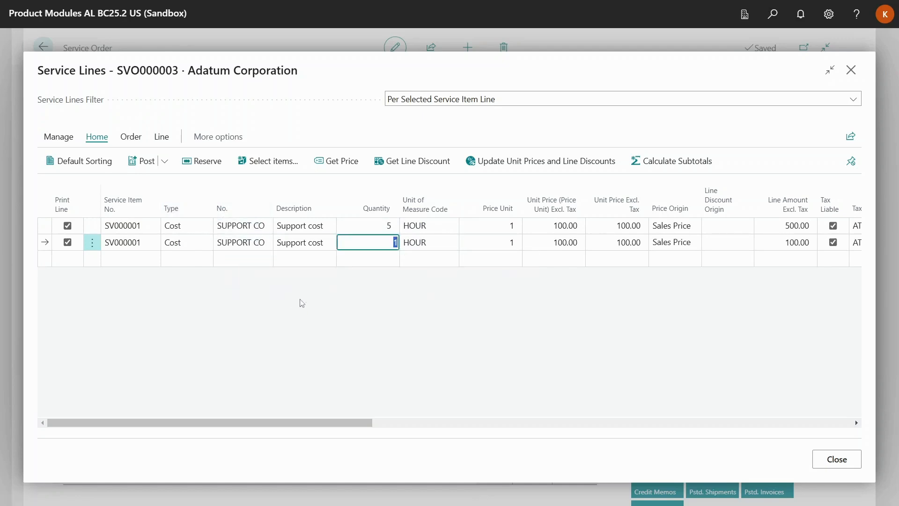
type("6")
key("Tab")
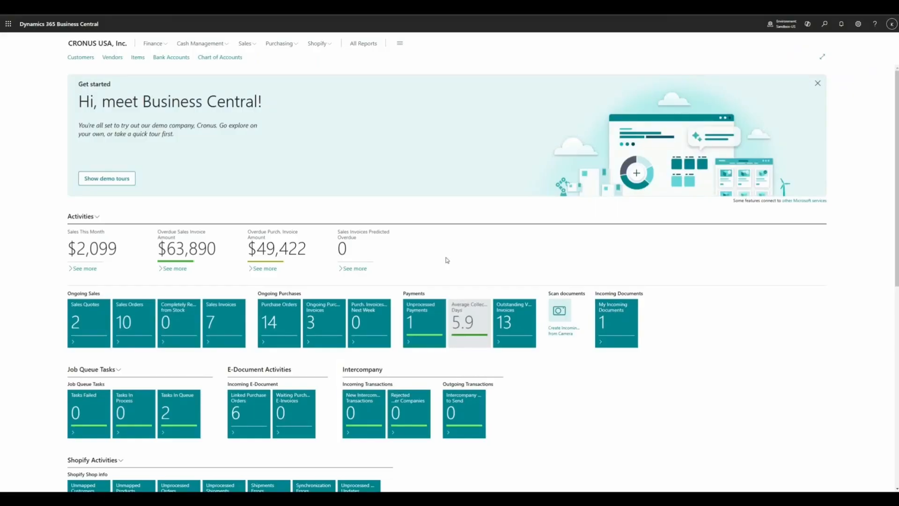
Open the customer list and expand Adatum Corporation's document folders down to the contents of Business Documents.
left_click(78, 61)
left_click(180, 74)
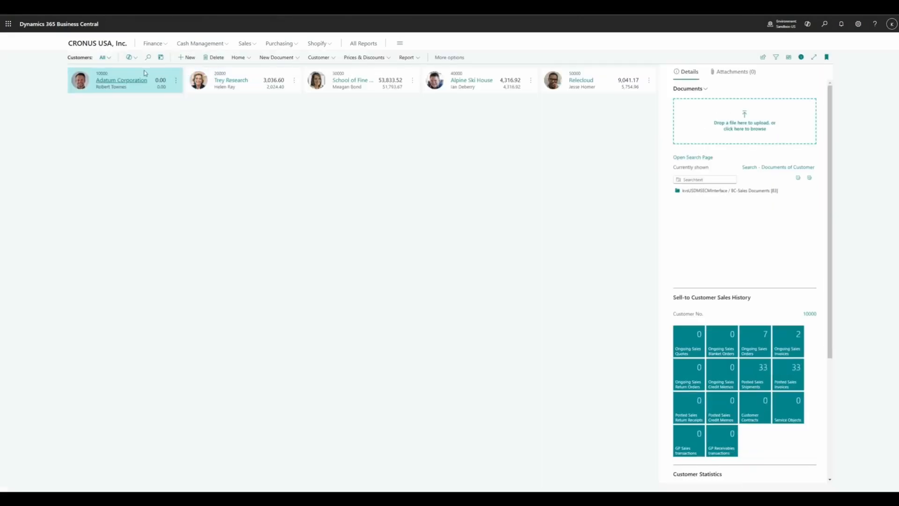
left_click(761, 193)
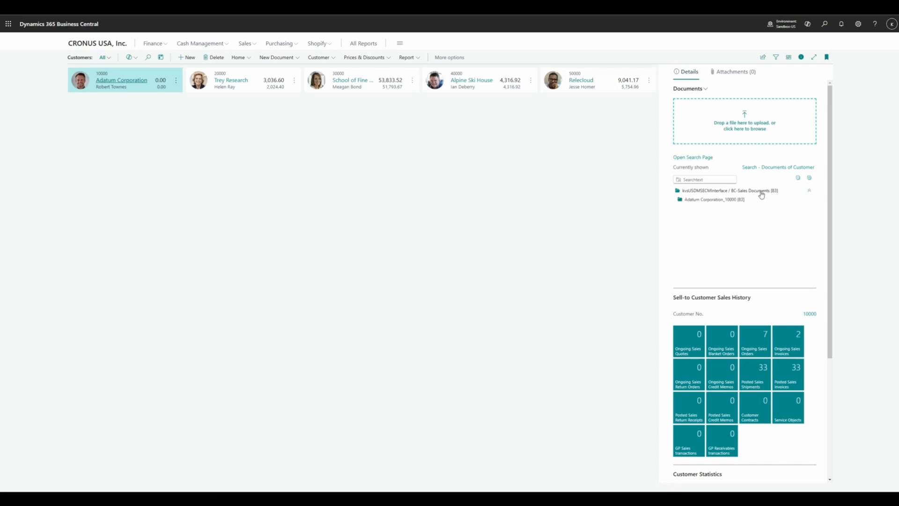
left_click(729, 200)
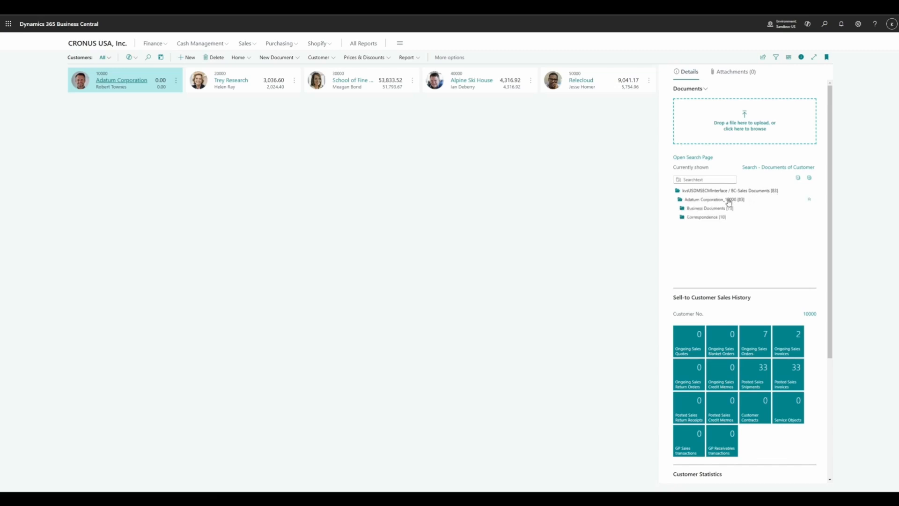
left_click(714, 210)
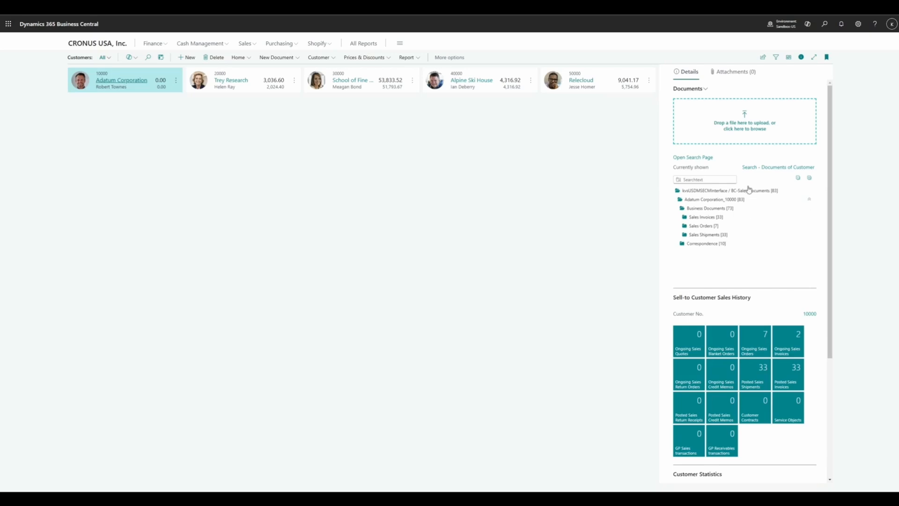
Open the search definition behind the customer documents and deactivate it for editing.
left_click(705, 90)
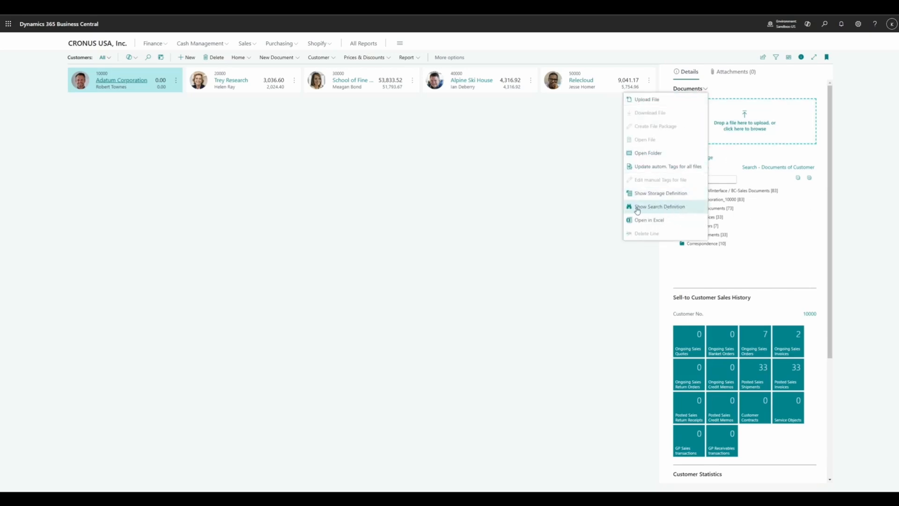
left_click(686, 211)
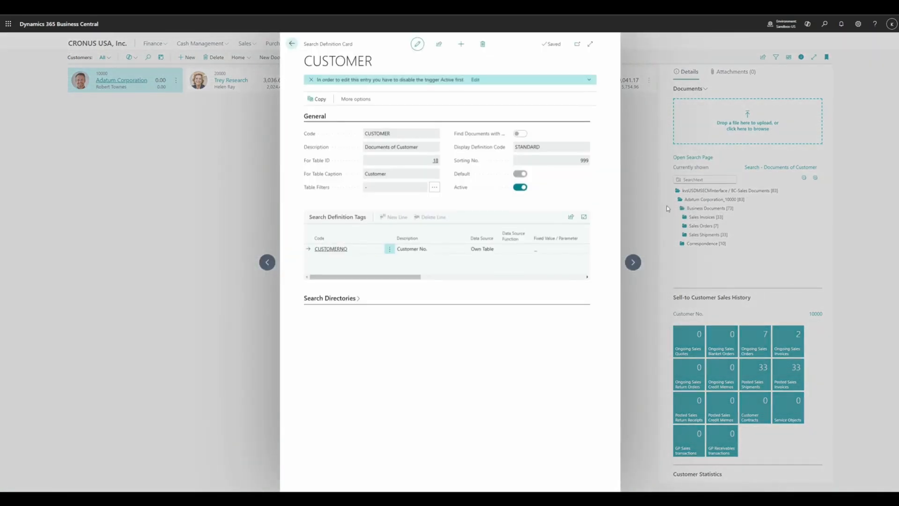
left_click(517, 187)
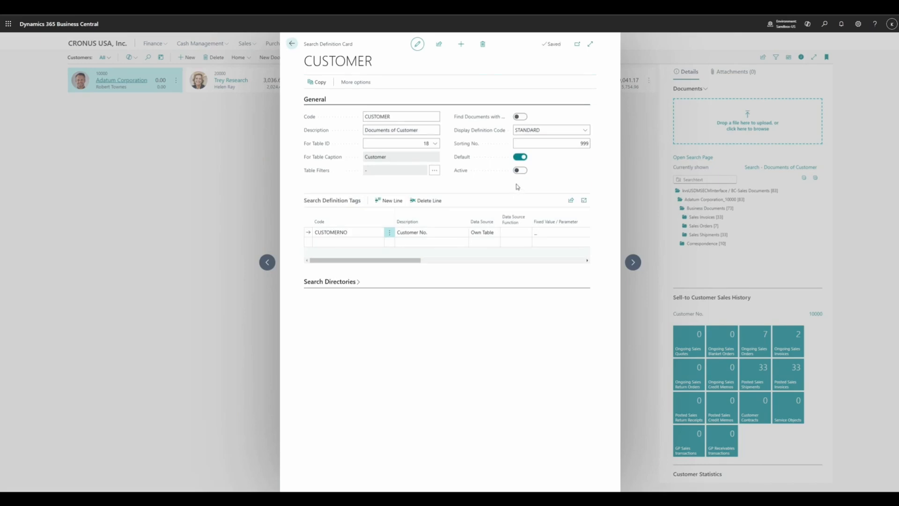
Add a DATE tag to the CUSTOMER search definition with data source Function and the Date Formula function.
left_click(379, 244)
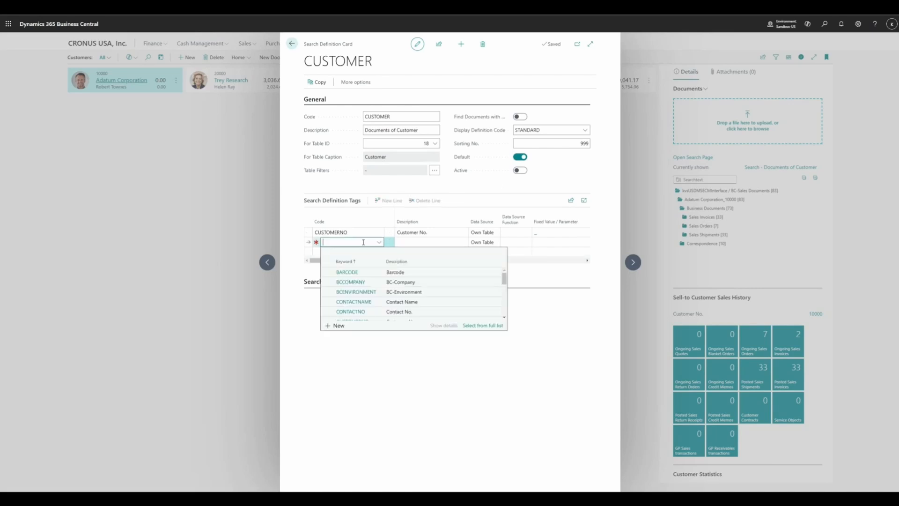
scroll(356, 295, "down", 1)
left_click(355, 299)
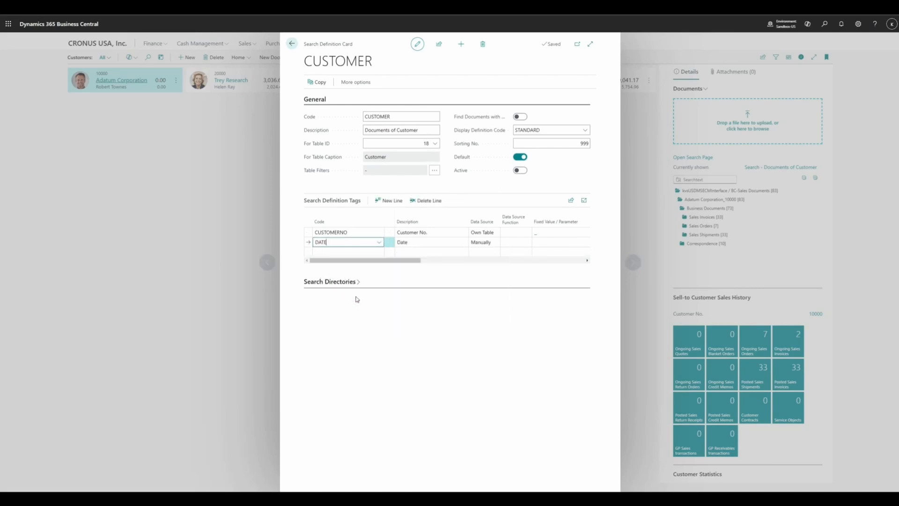
left_click(490, 242)
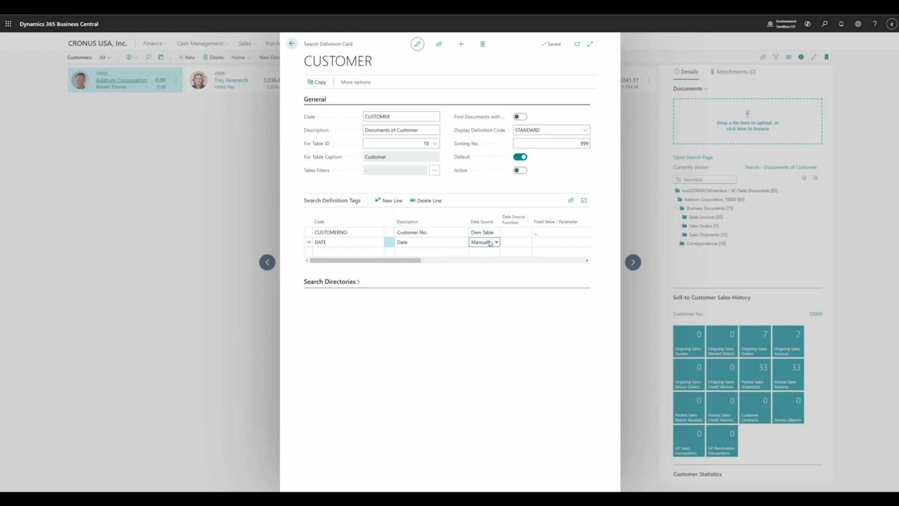
left_click(483, 270)
left_click(510, 244)
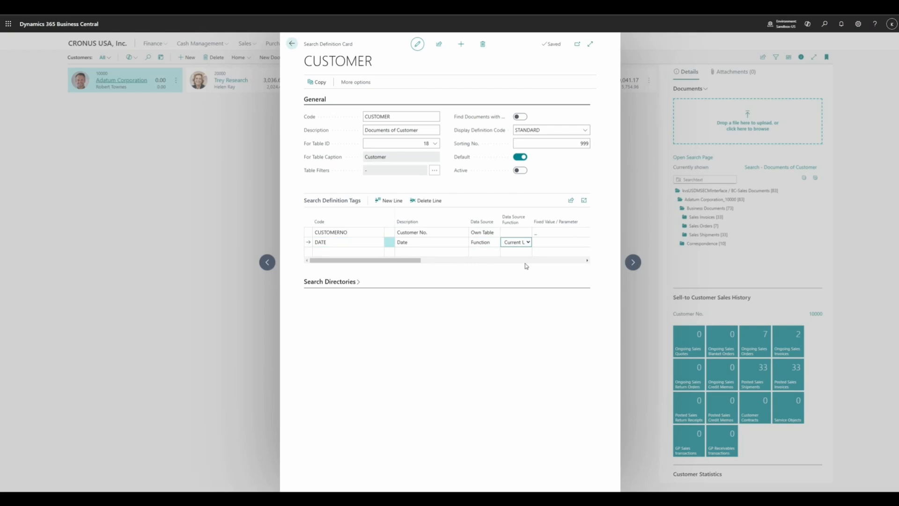
left_click(525, 264)
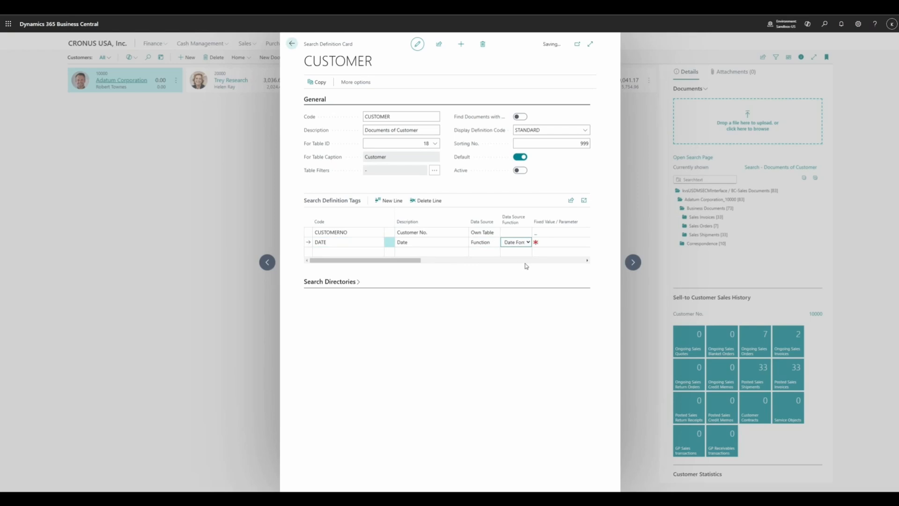
Set the DATE tag's parameter to <-CY-1Y>.., then reactivate the CUSTOMER search definition and return to the customer list.
left_click(590, 44)
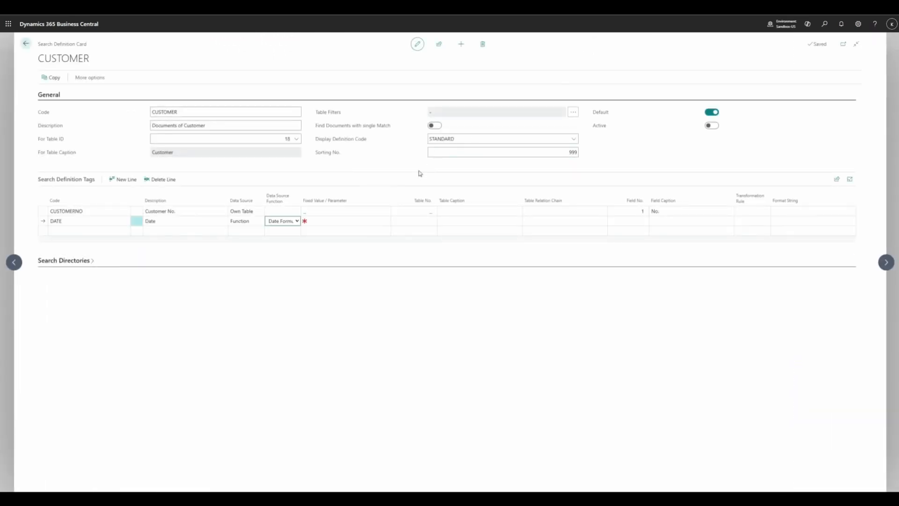
left_click(344, 220)
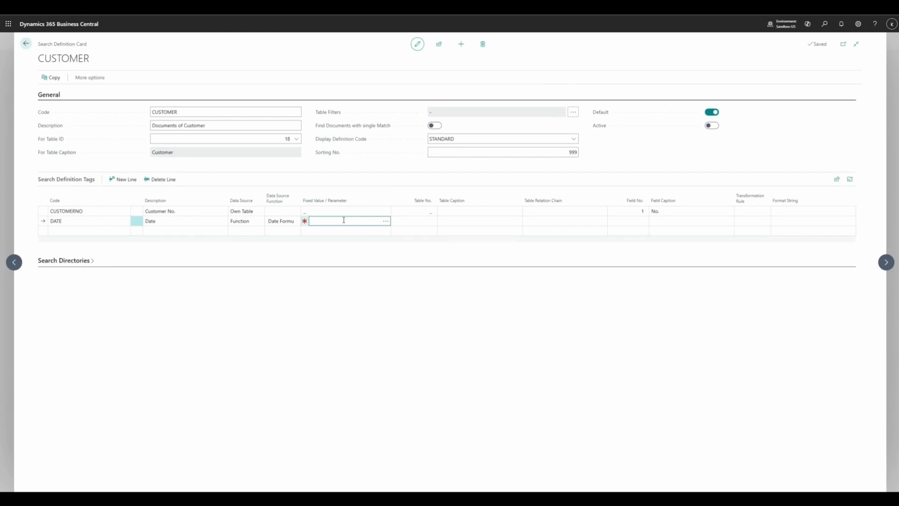
type("<-CY-1Y>..")
key("Tab")
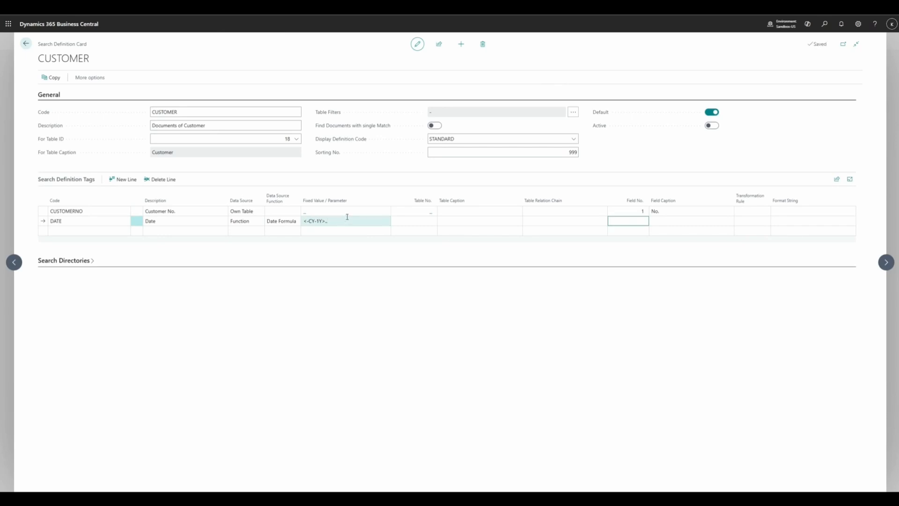
left_click(712, 125)
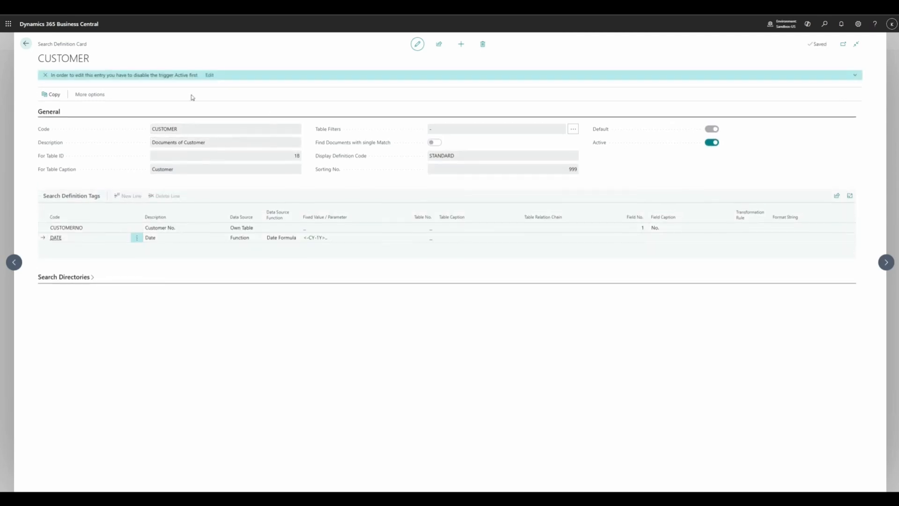
left_click(26, 45)
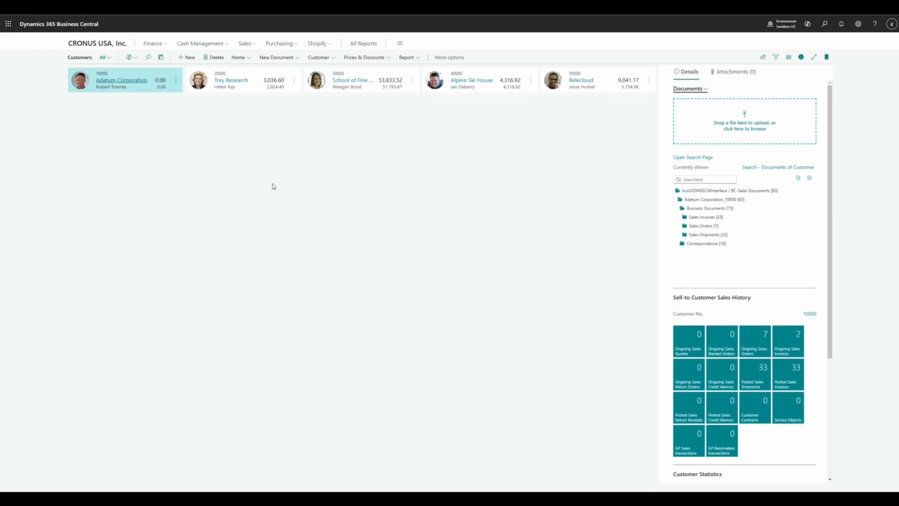
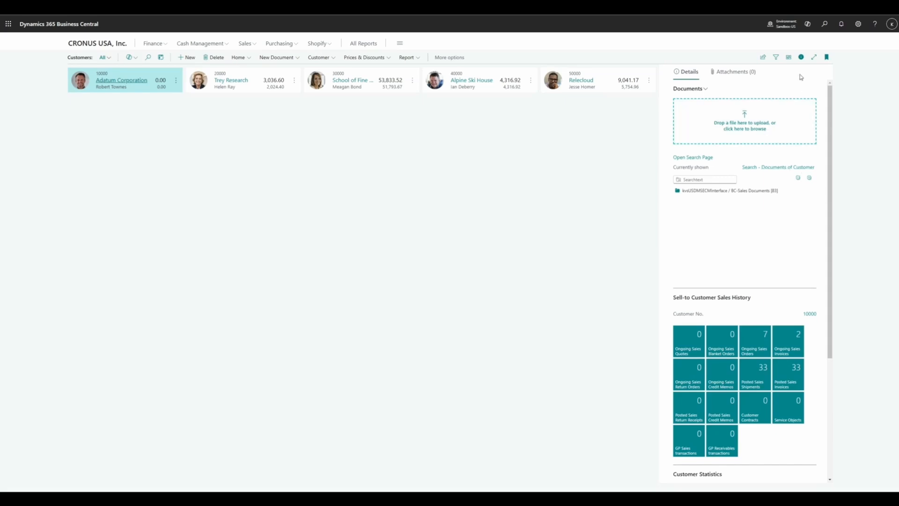
Open the search definitions and copy CUSTOMER, including its search directories and tags, to a new definition coded CUSTOMER 6M.
left_click(825, 24)
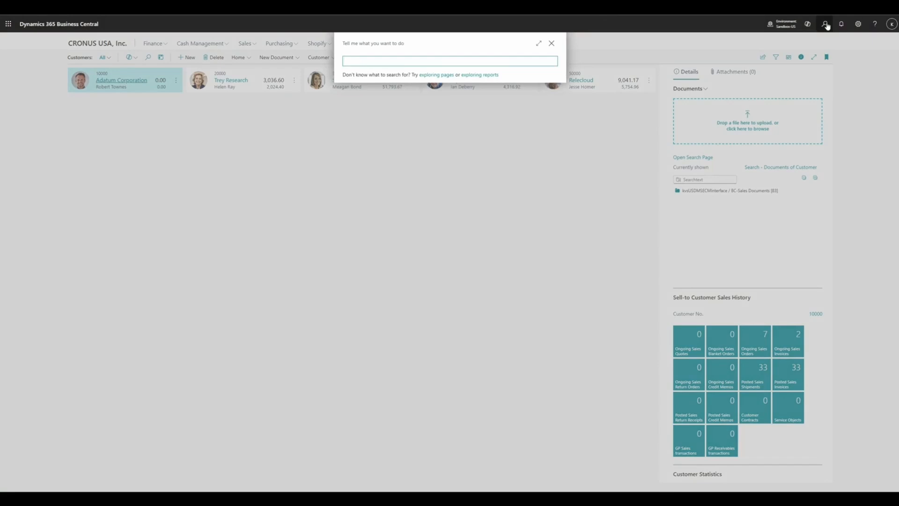
type("search")
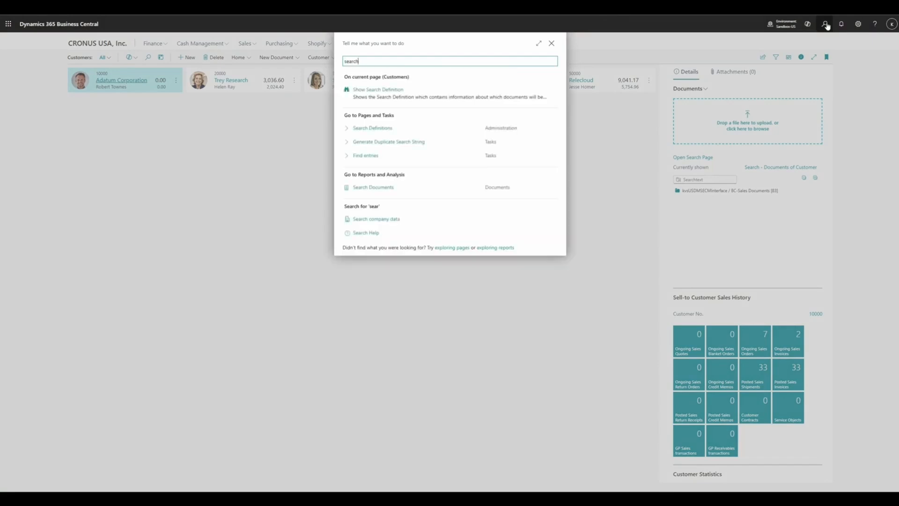
type(" def")
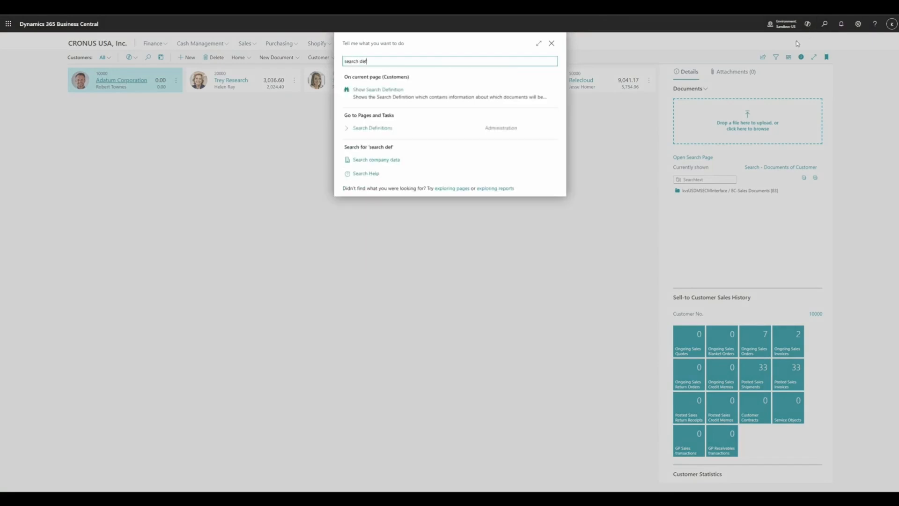
left_click(401, 133)
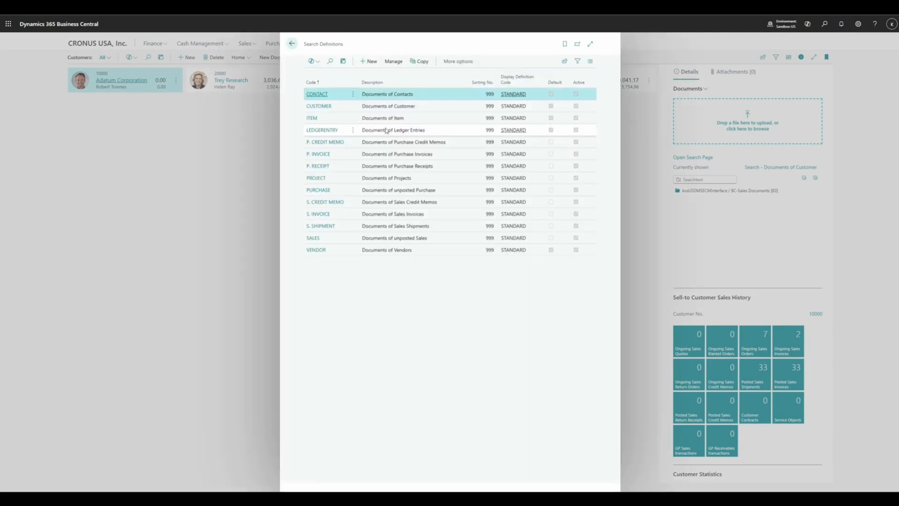
left_click(341, 109)
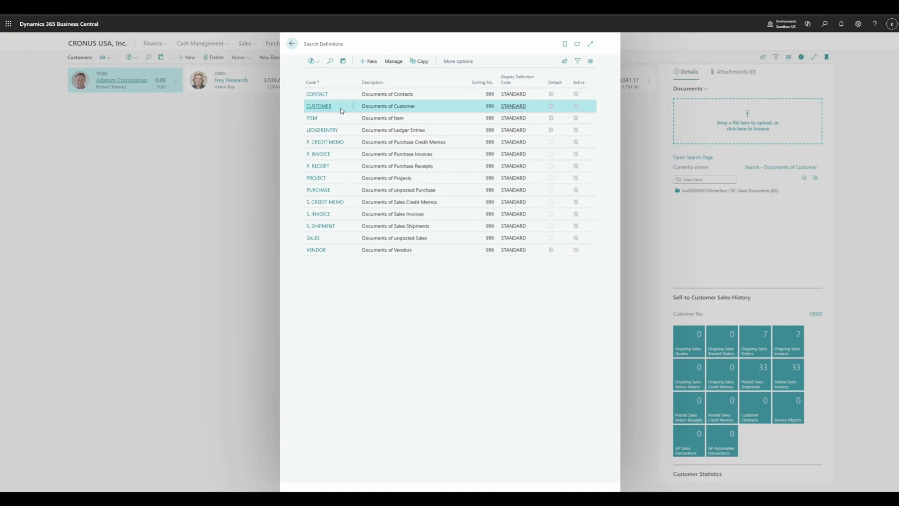
left_click(421, 64)
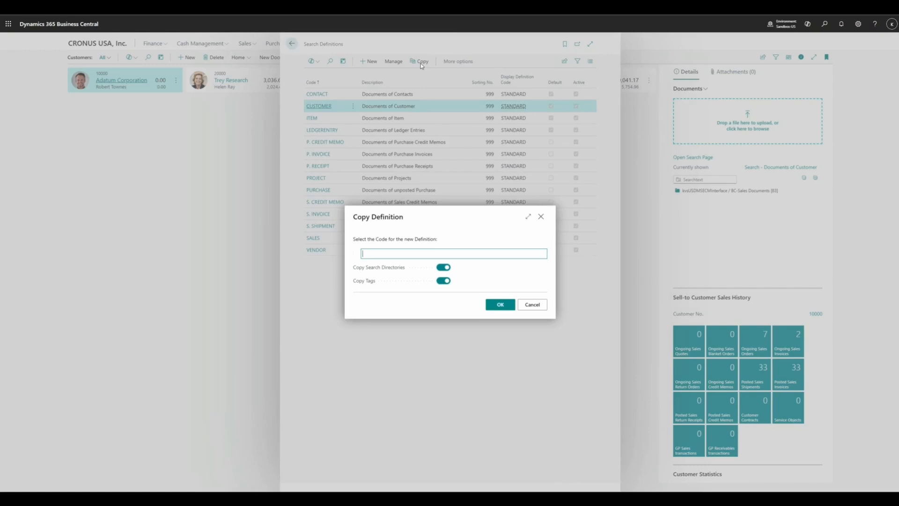
type("CUSTOMER 6M")
left_click(499, 305)
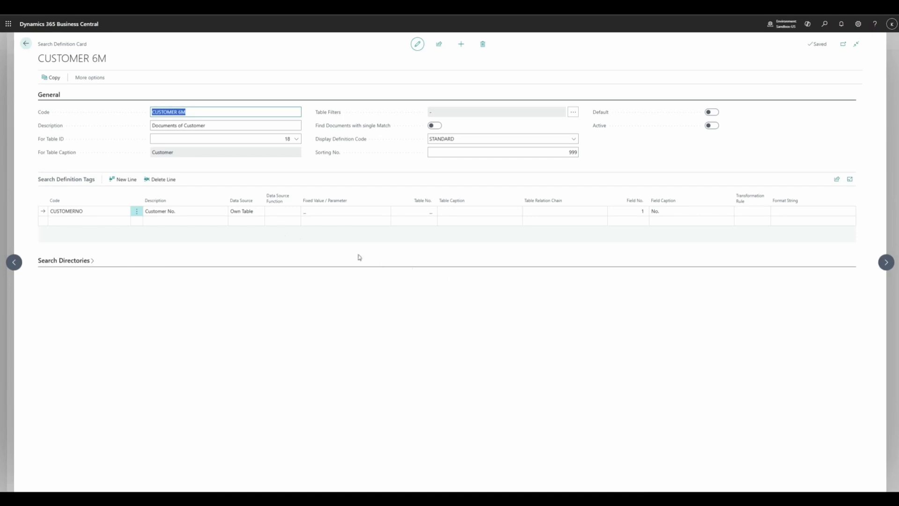
Add a DATE tag to CUSTOMER 6M with data source Function, the Date Formula function and parameter <-6M>...
left_click(107, 220)
left_click(125, 221)
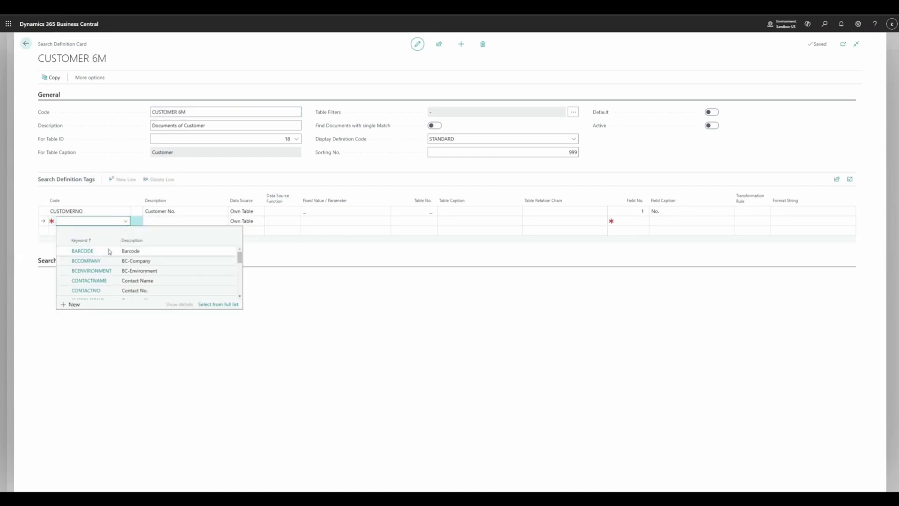
scroll(103, 279, "down", 1)
left_click(92, 275)
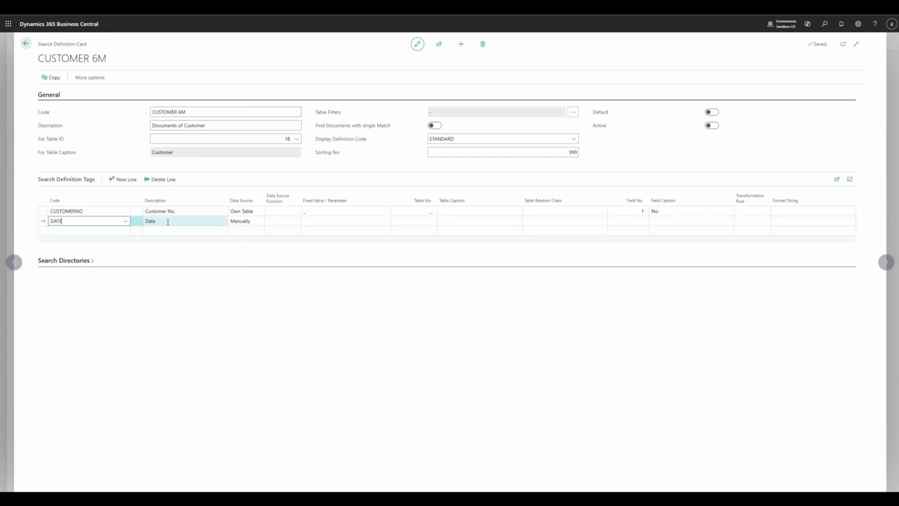
left_click(241, 221)
left_click(244, 245)
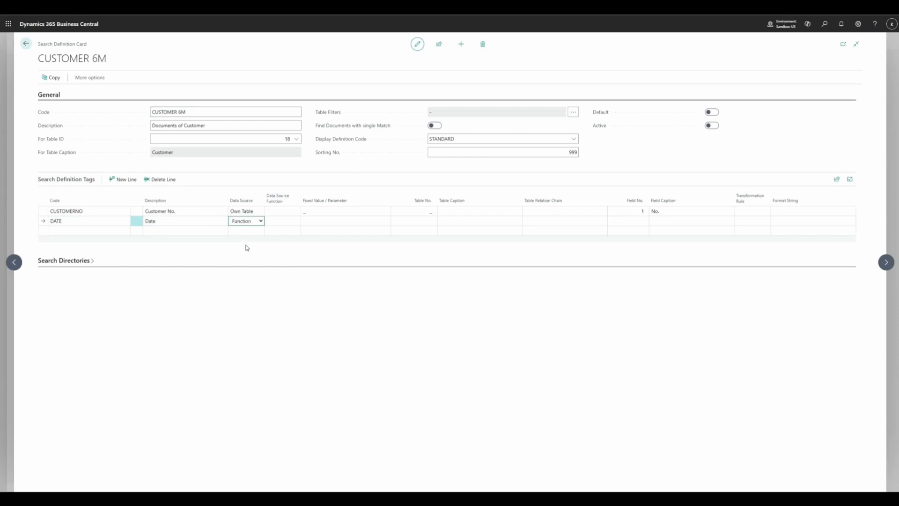
left_click(285, 221)
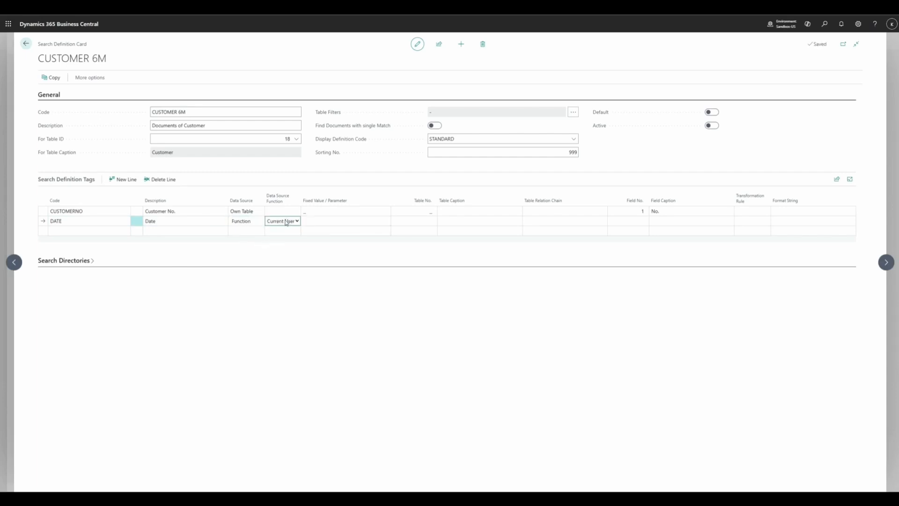
left_click(291, 242)
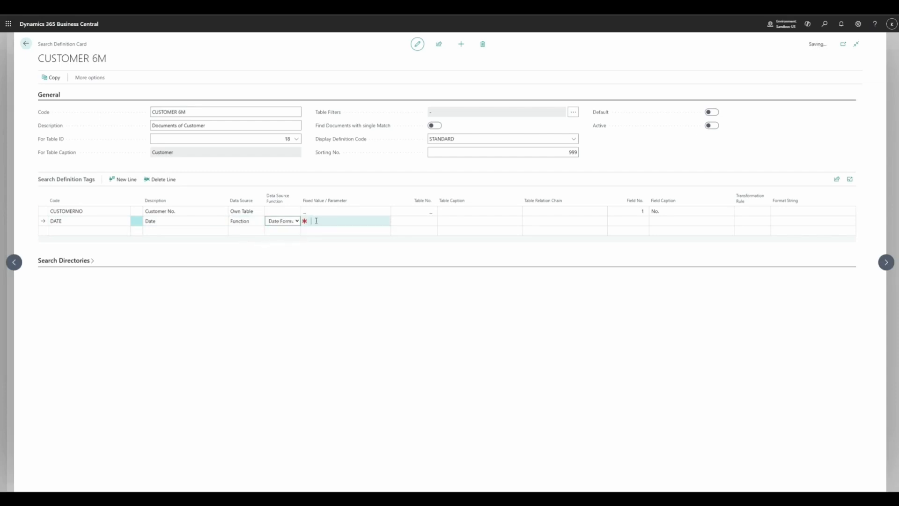
left_click(316, 221)
type("<")
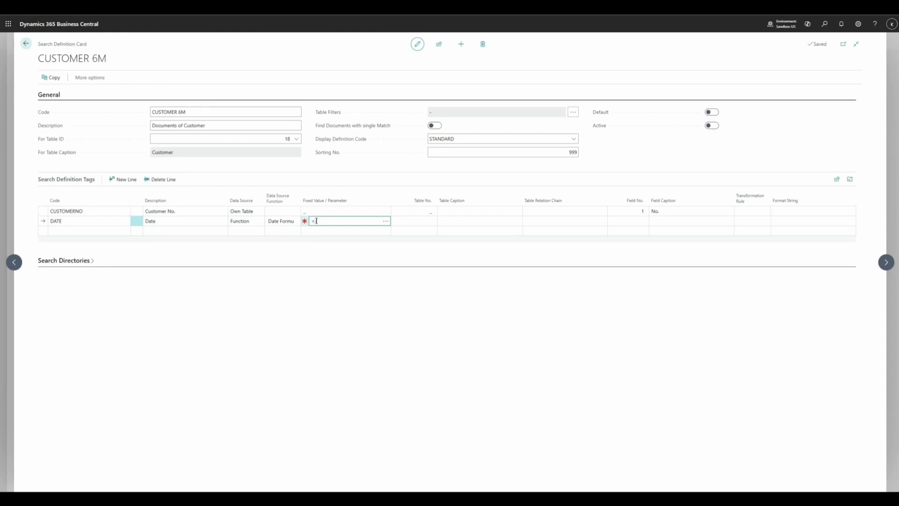
type("6M>..")
Set the CUSTOMER 6M definition's sorting number to 0 and its description to "Docs of the last 6 month".
left_click(561, 152)
type("0")
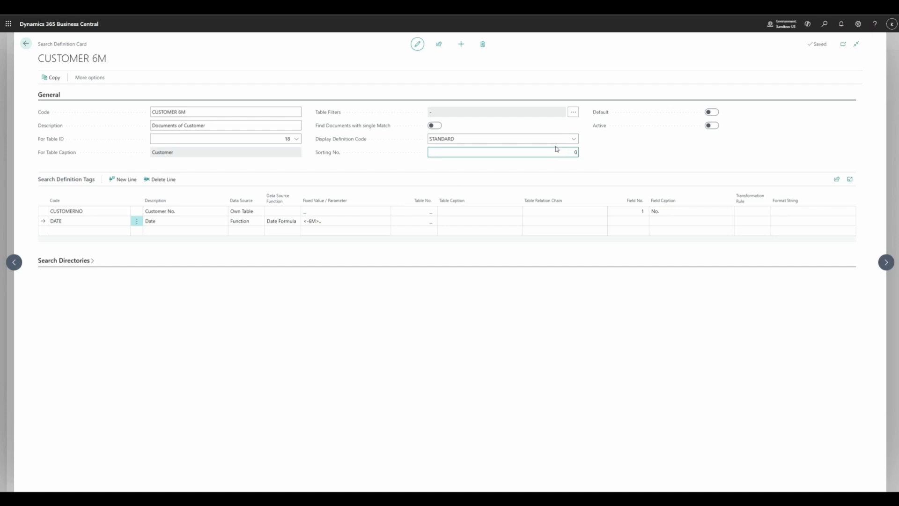
left_click(212, 127)
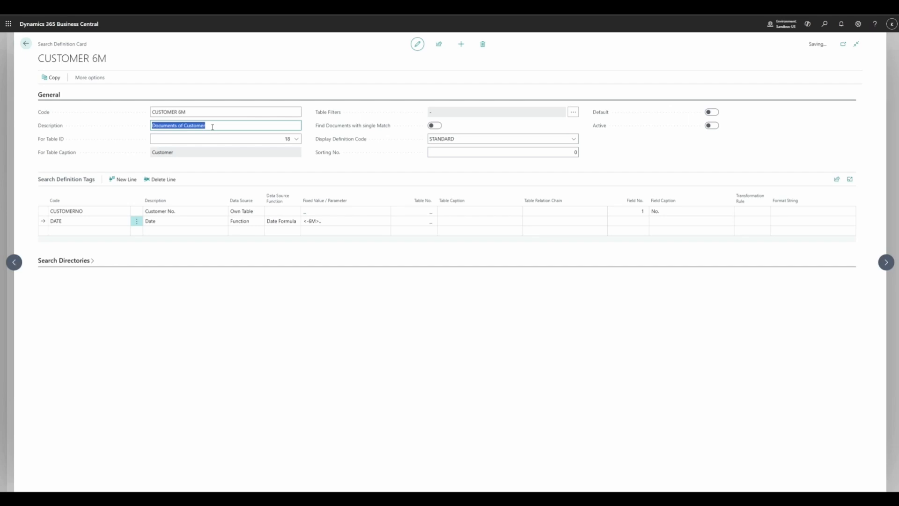
type("Docs of the last 6 month")
Restrict the CUSTOMER 6M definition with a table filter on Adatum Corporation's customer number.
left_click(574, 112)
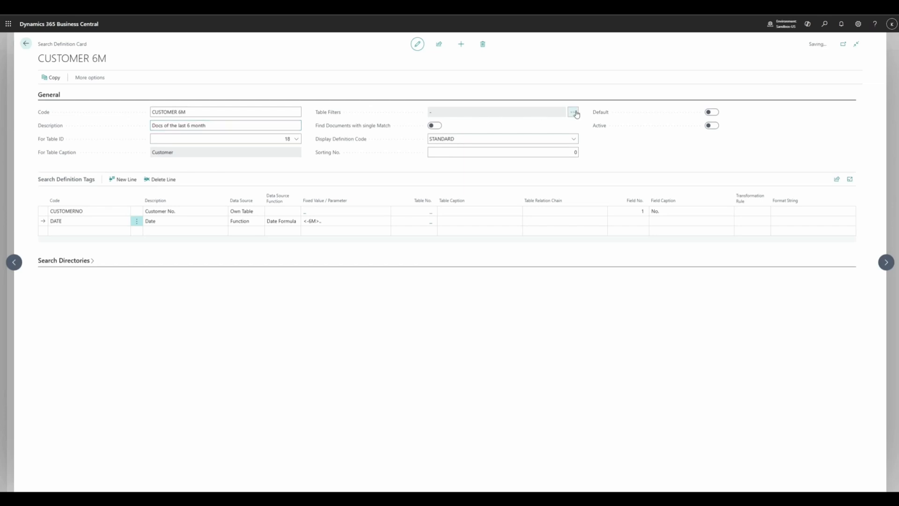
left_click(471, 208)
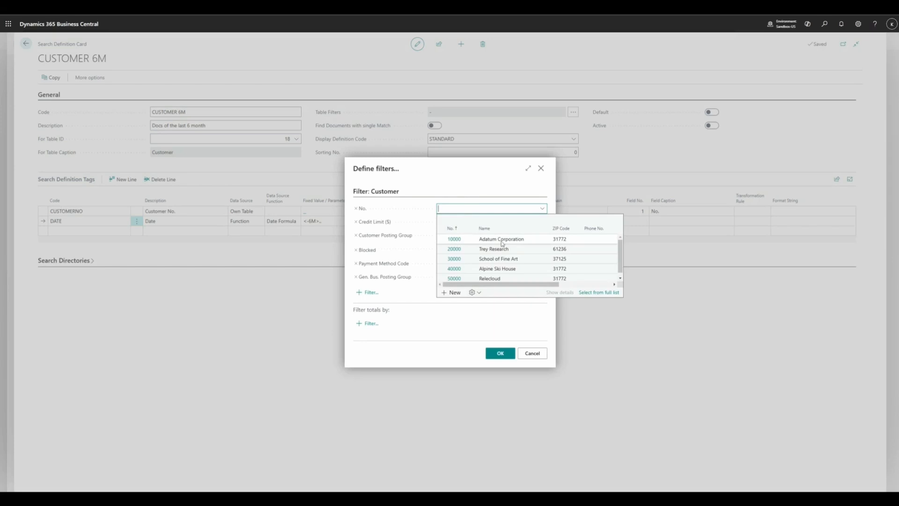
left_click(454, 240)
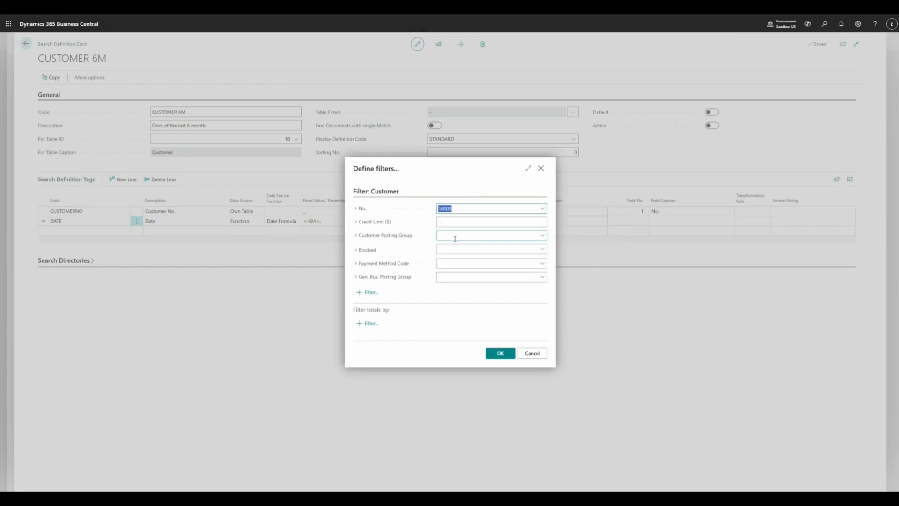
left_click(502, 358)
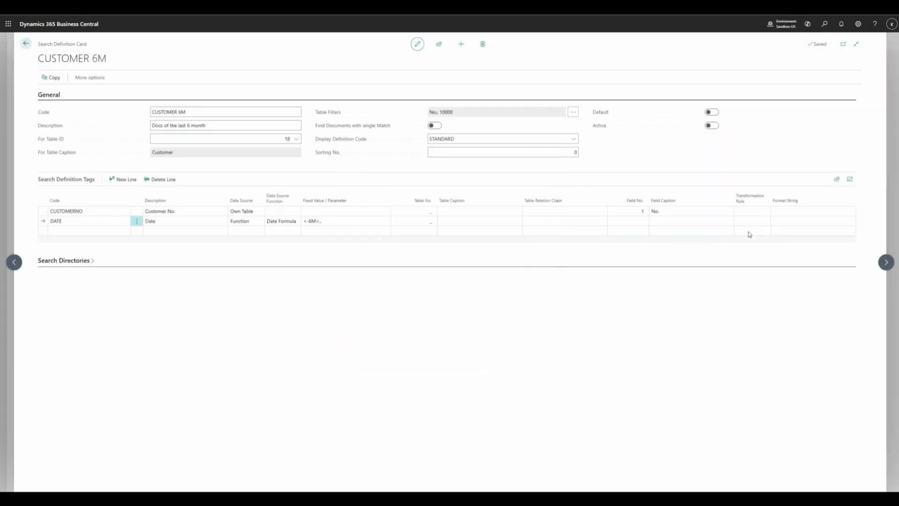
Activate the CUSTOMER 6M search definition and return to the customer list.
left_click(714, 127)
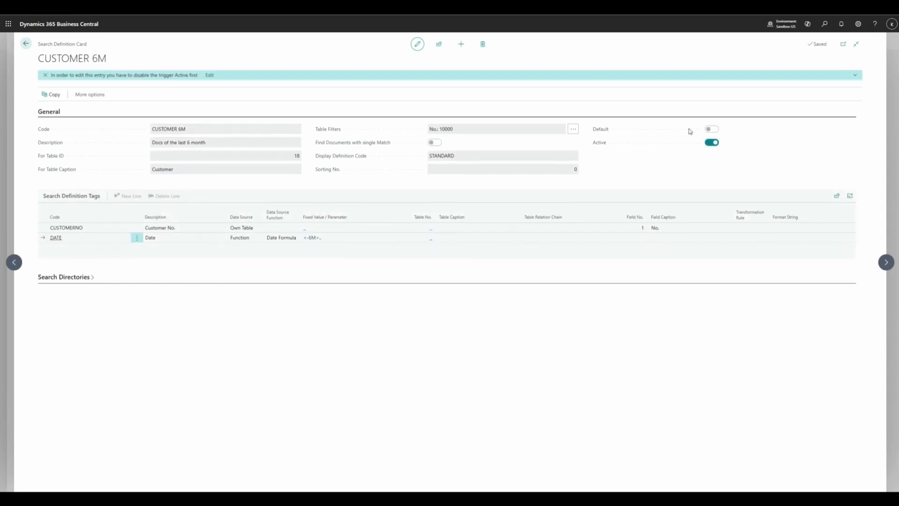
left_click(26, 45)
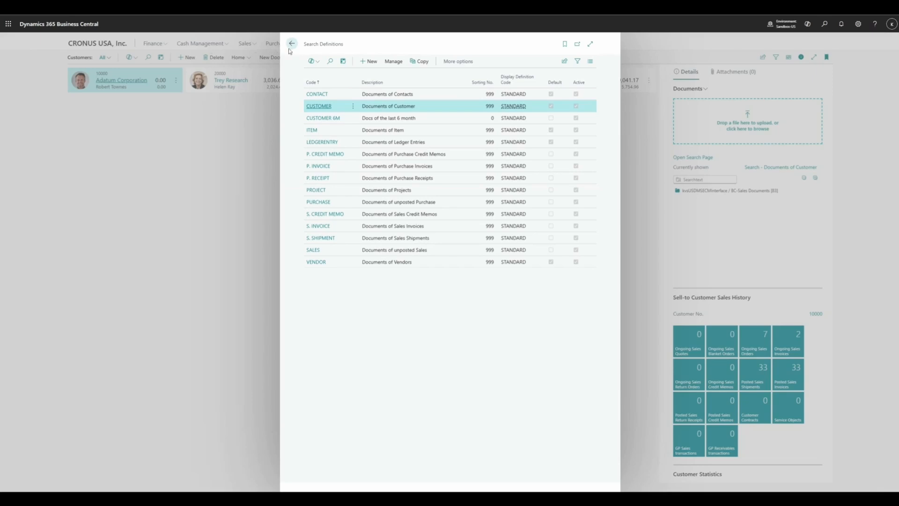
left_click(292, 43)
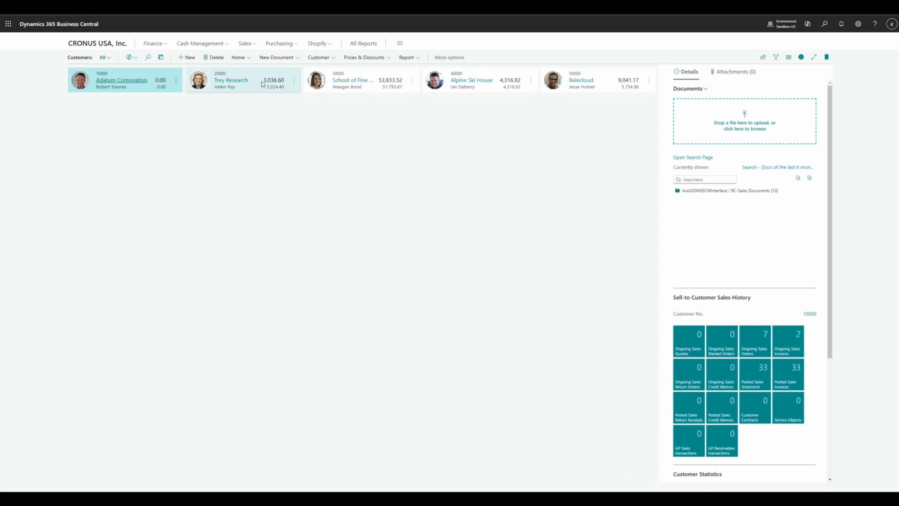
Compare the document search applied to Trey Research, School of Fine Art, Alpine Ski House and Adatum Corporation.
left_click(246, 75)
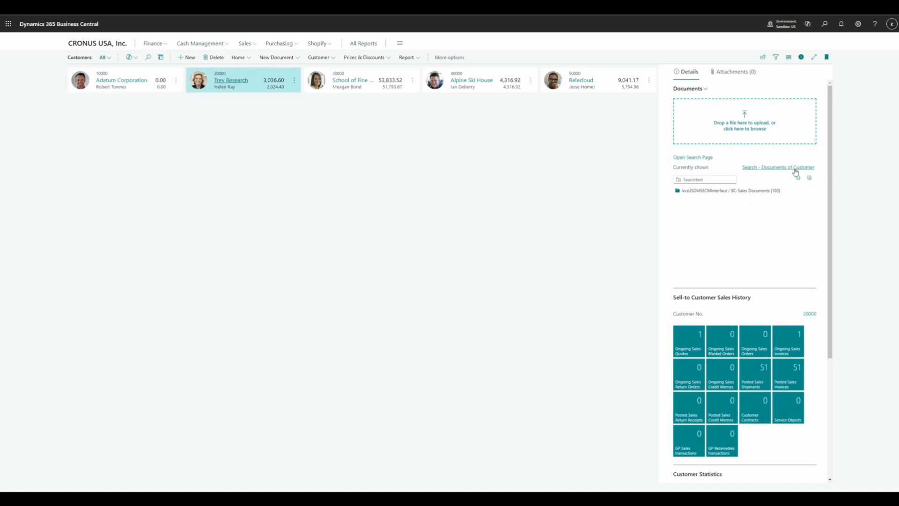
left_click(360, 76)
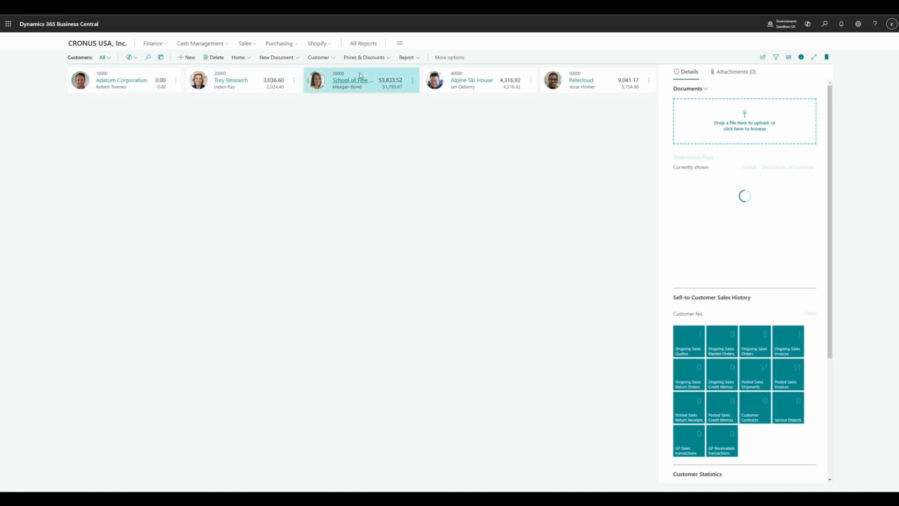
left_click(477, 75)
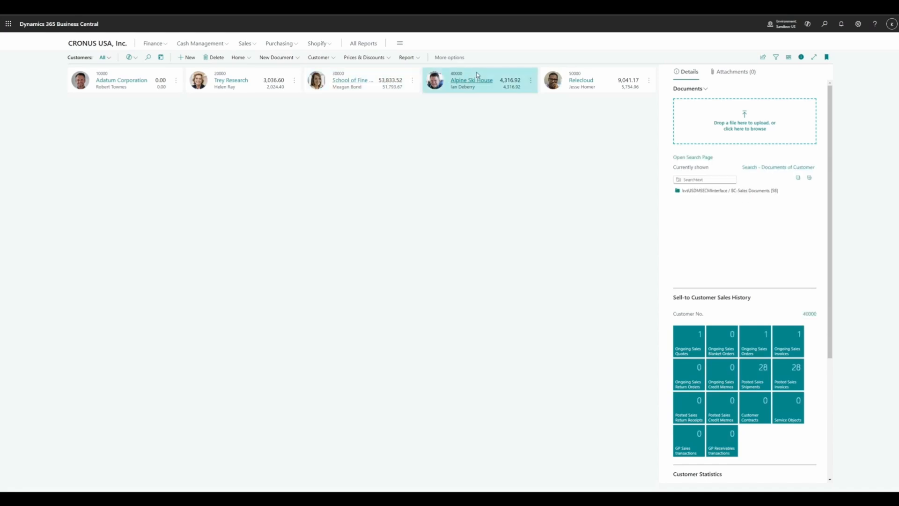
left_click(139, 75)
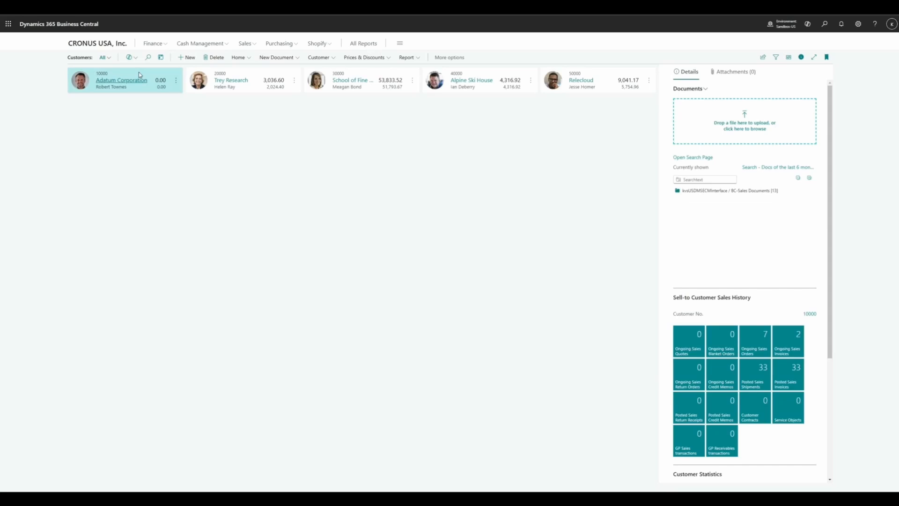
Check which search definitions are available for Adatum Corporation and for Trey Research.
left_click(763, 168)
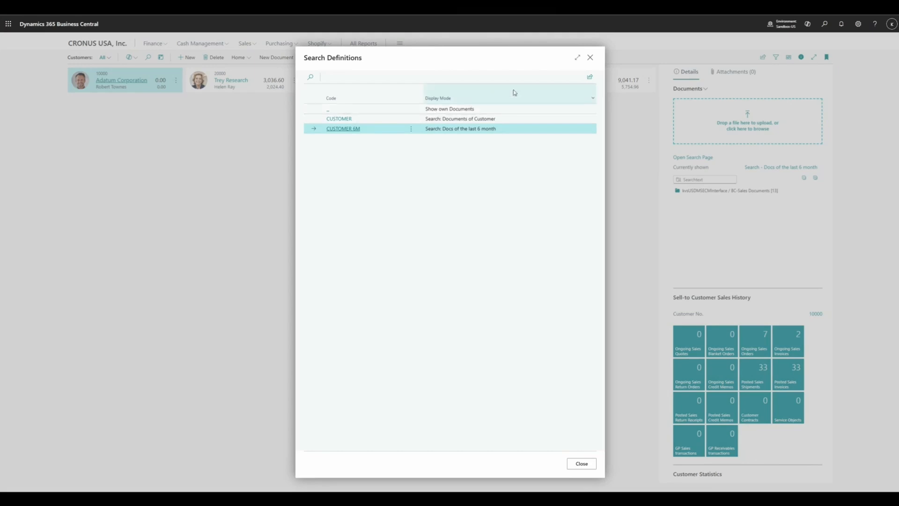
left_click(589, 59)
left_click(251, 76)
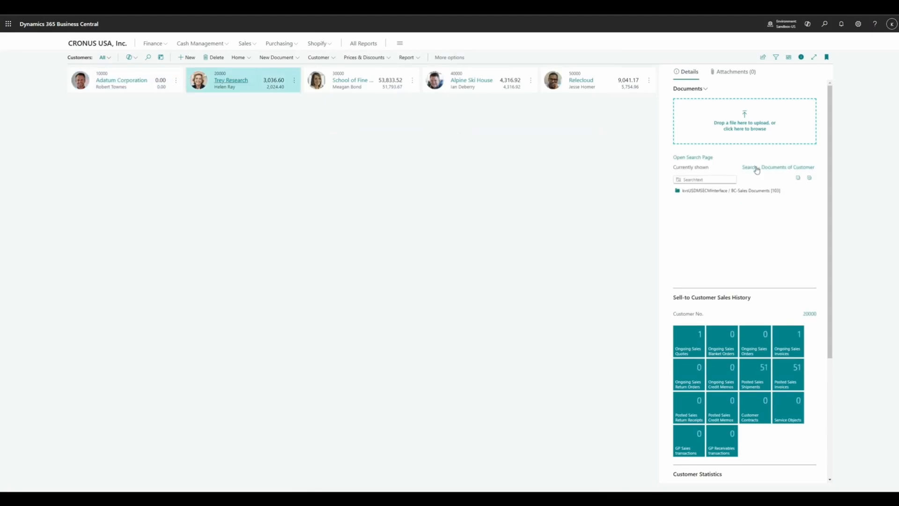
left_click(753, 169)
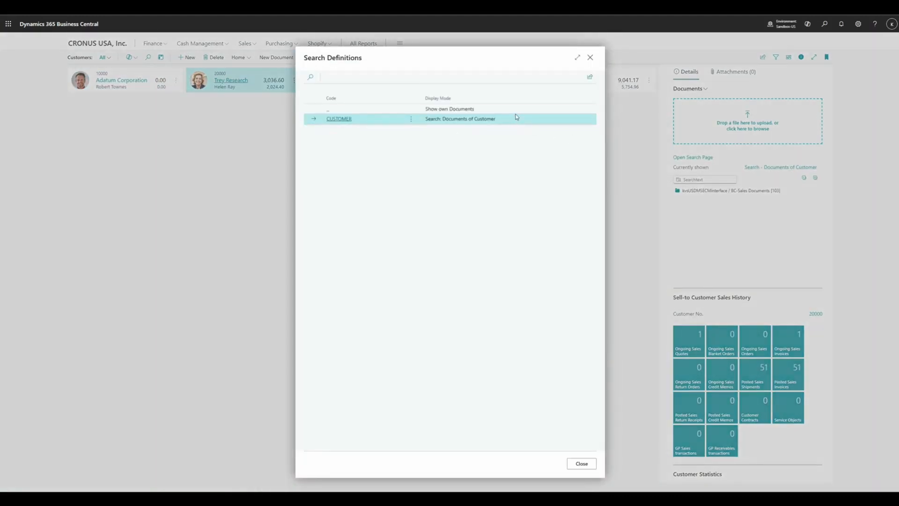
left_click(591, 58)
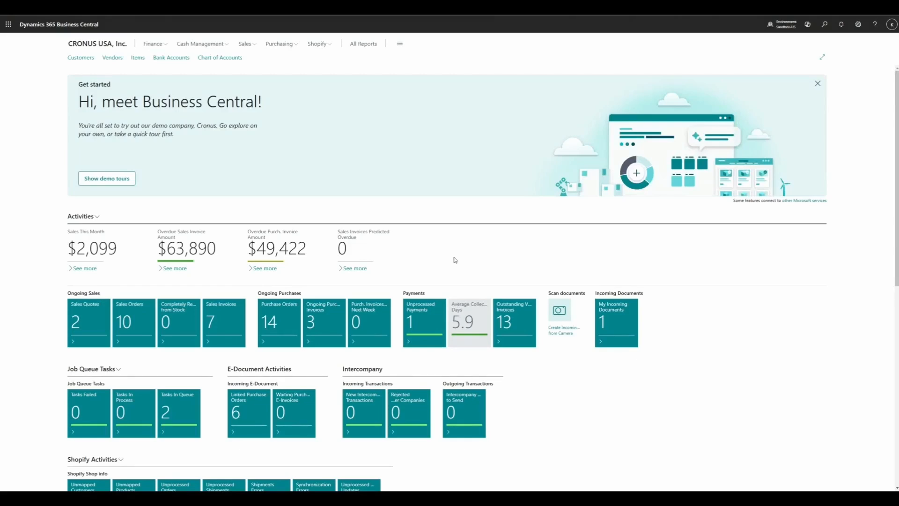
Find the storage definitions and open the CUSTOMER definition's card in the expanded view.
left_click(824, 25)
type("stor def")
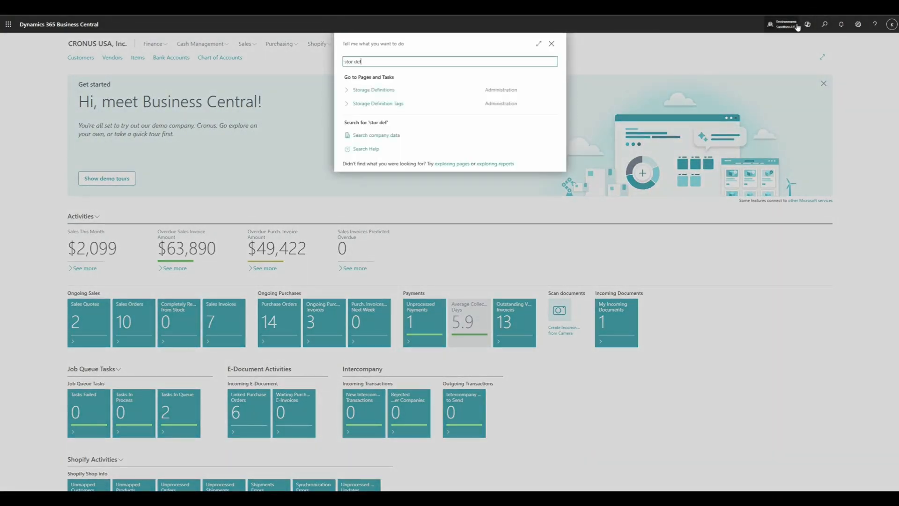
left_click(400, 90)
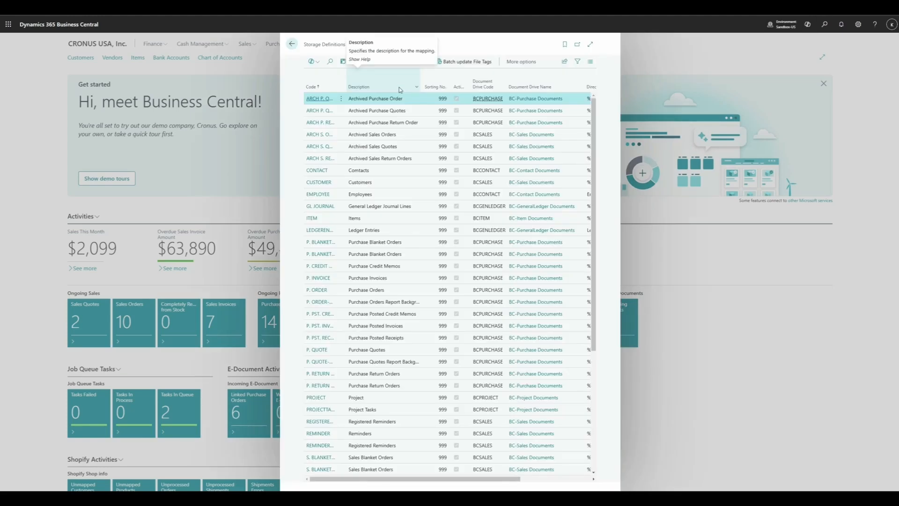
left_click(329, 186)
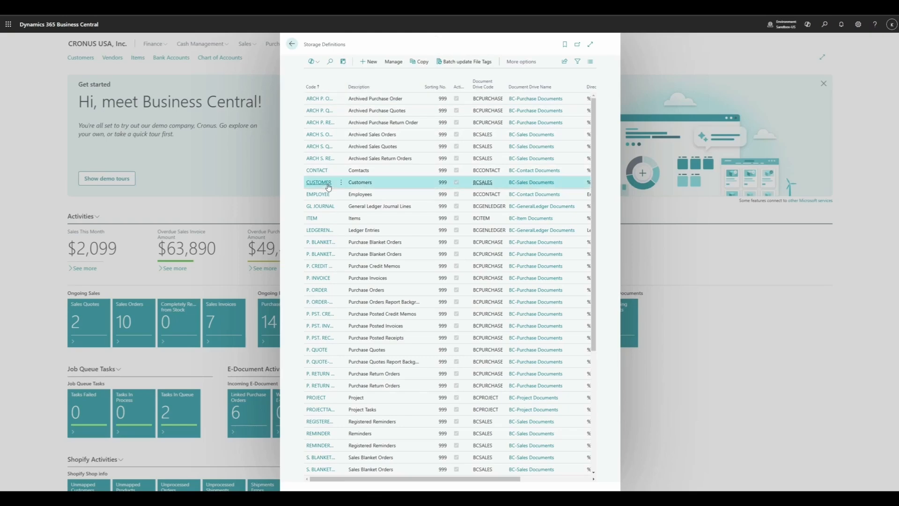
left_click(328, 186)
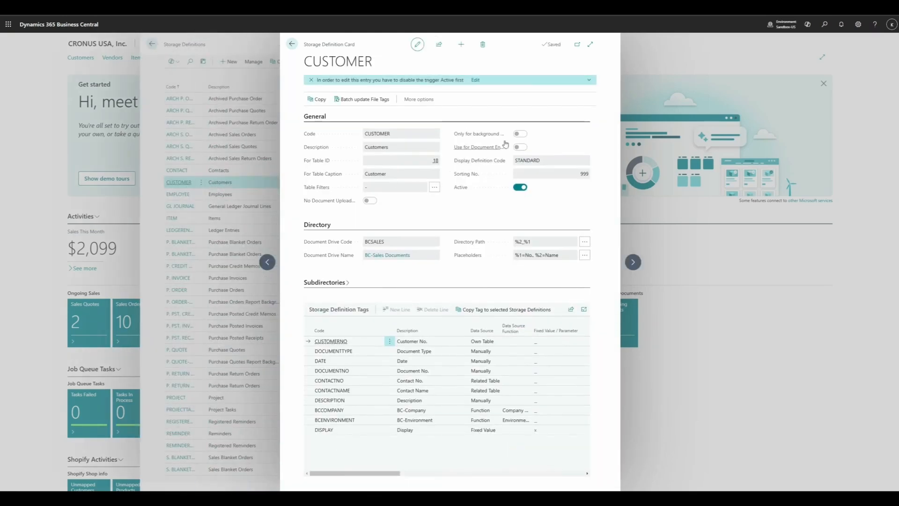
left_click(590, 44)
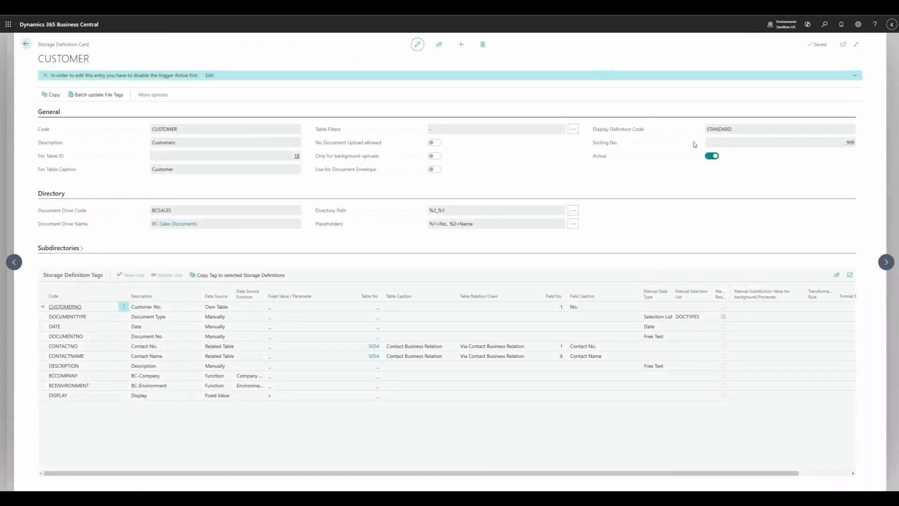
Deactivate the CUSTOMER storage definition for editing and enable its use for document envelopes.
left_click(711, 156)
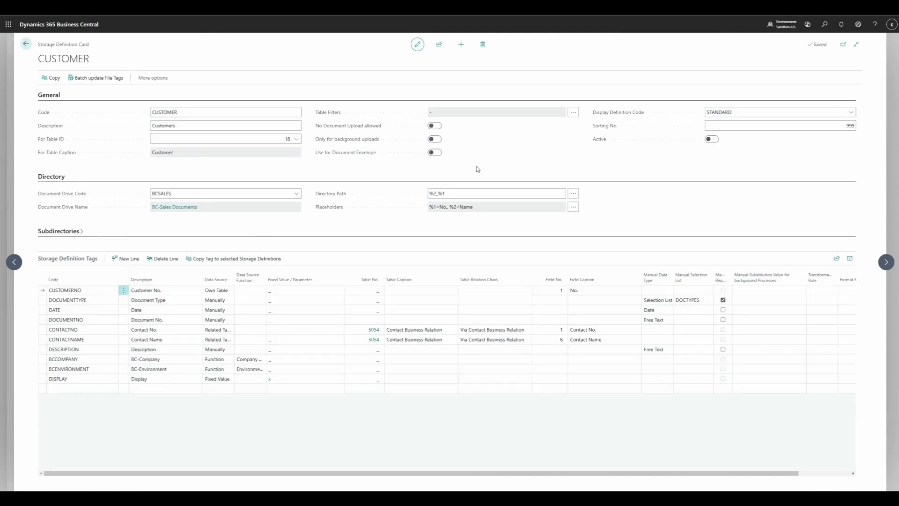
left_click(436, 153)
Add a BARCODE tag with the data source Manually to the storage definition and reactivate the definition.
left_click(89, 388)
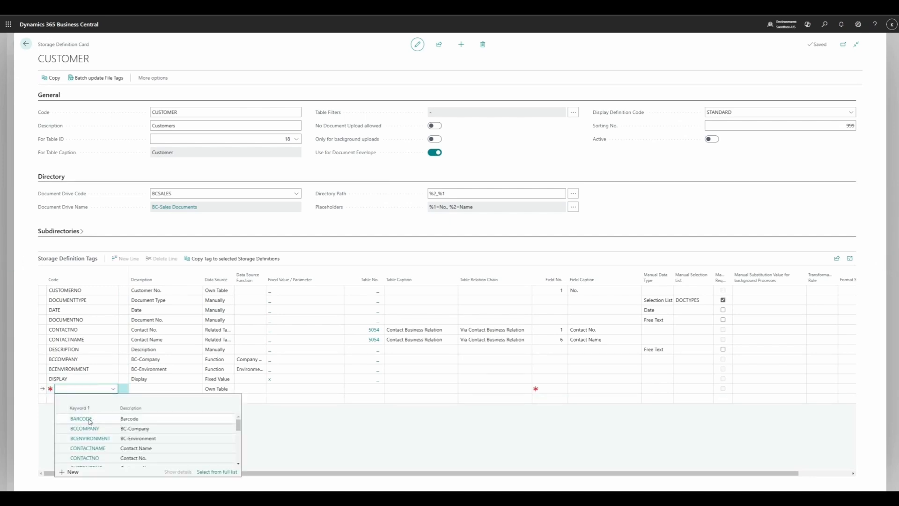
left_click(81, 418)
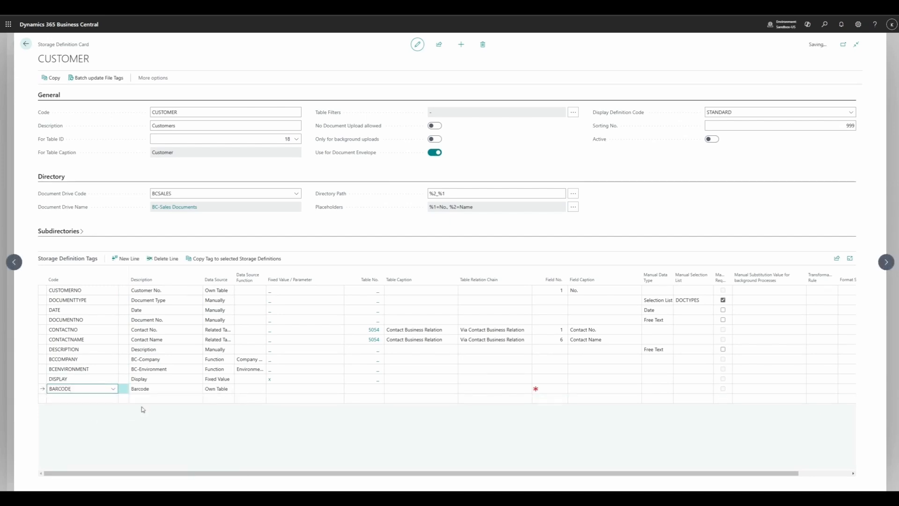
left_click(218, 389)
key("m")
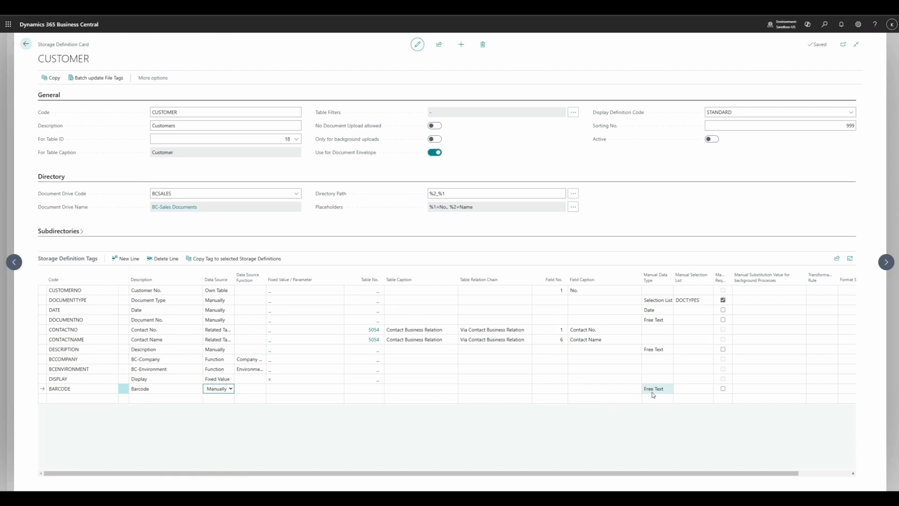
left_click(713, 140)
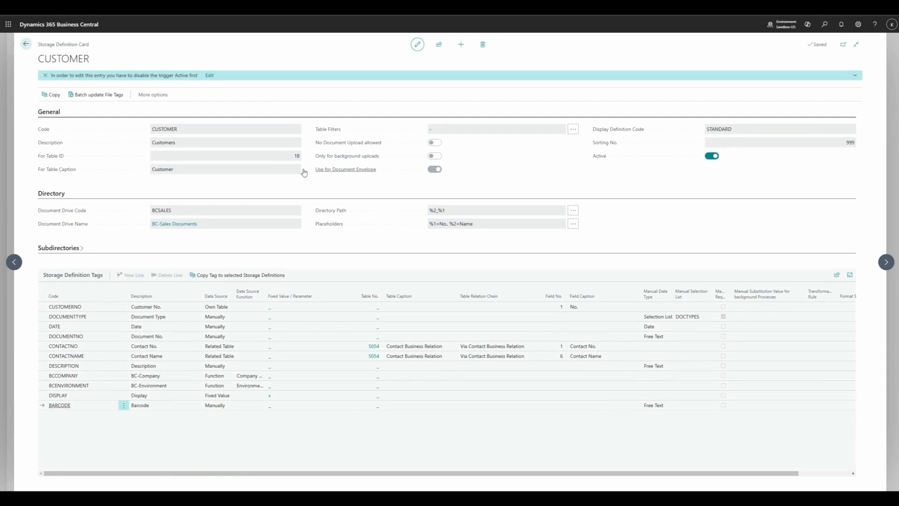
Return to the customer list and start a document envelope for Adatum Corporation in the Correspondence subdirectory.
left_click(26, 45)
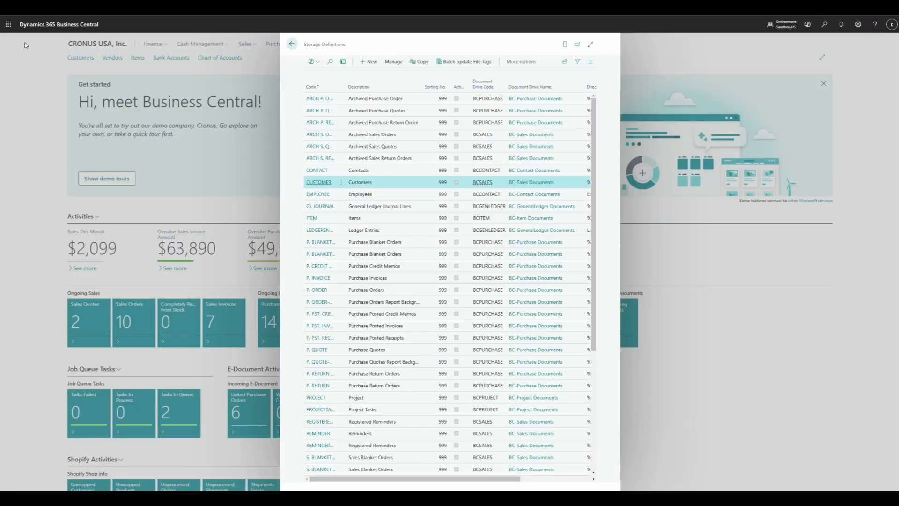
left_click(292, 44)
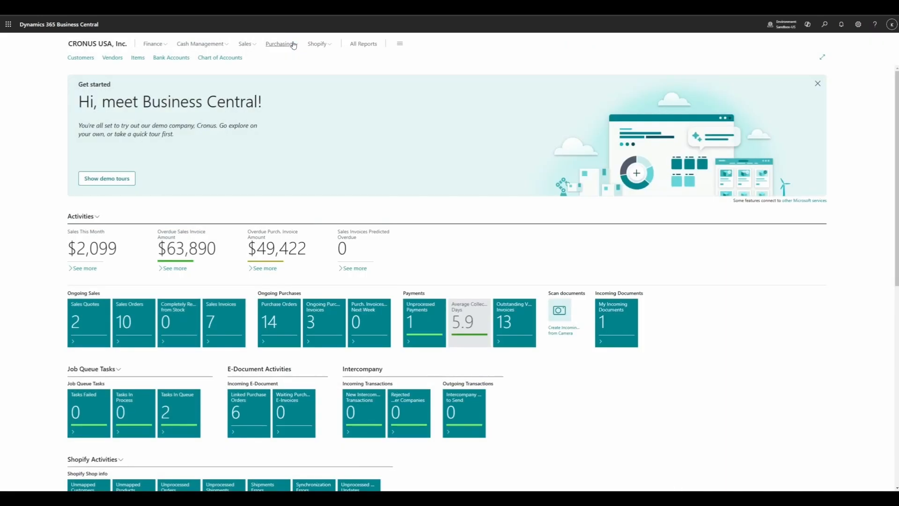
left_click(81, 58)
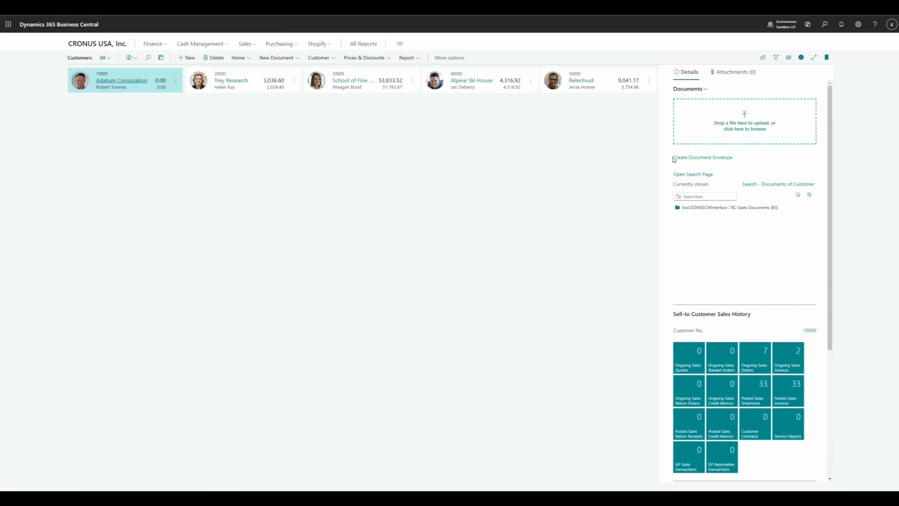
left_click(721, 159)
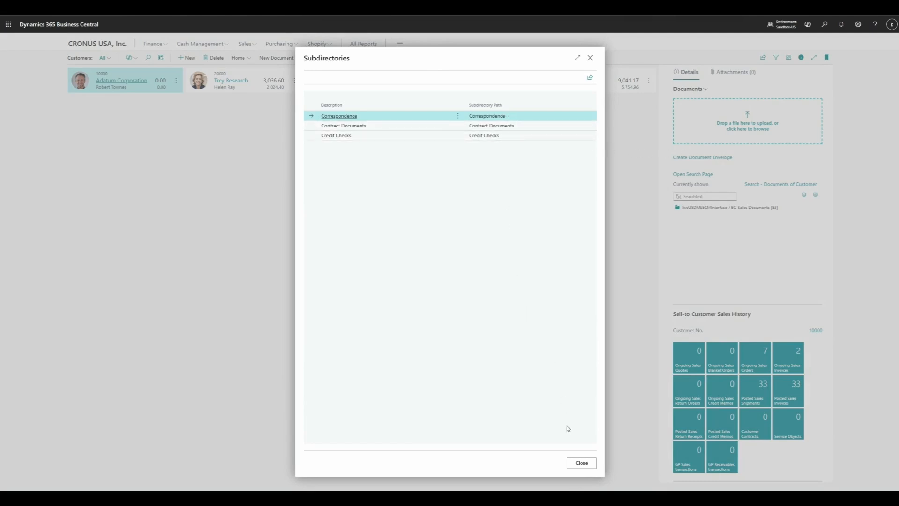
left_click(581, 463)
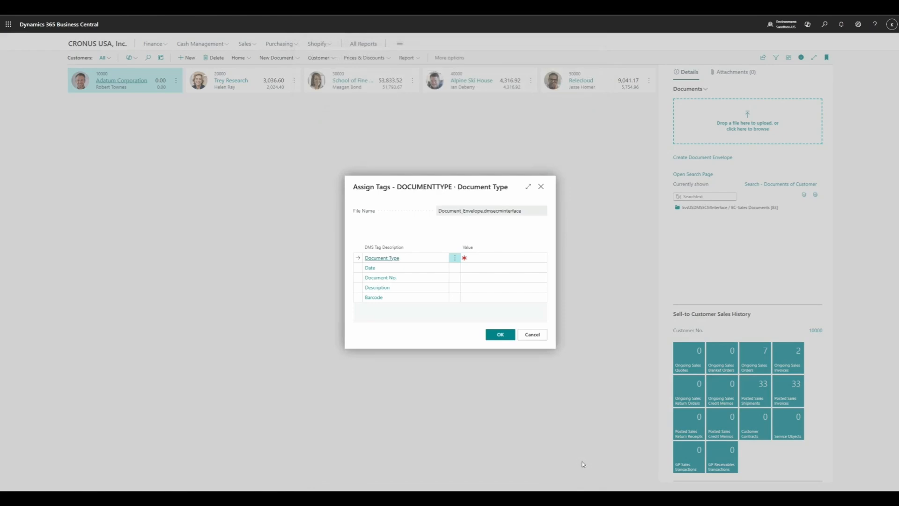
Tag the envelope with the document type Correspondence and the date 01/14/25.
left_click(483, 258)
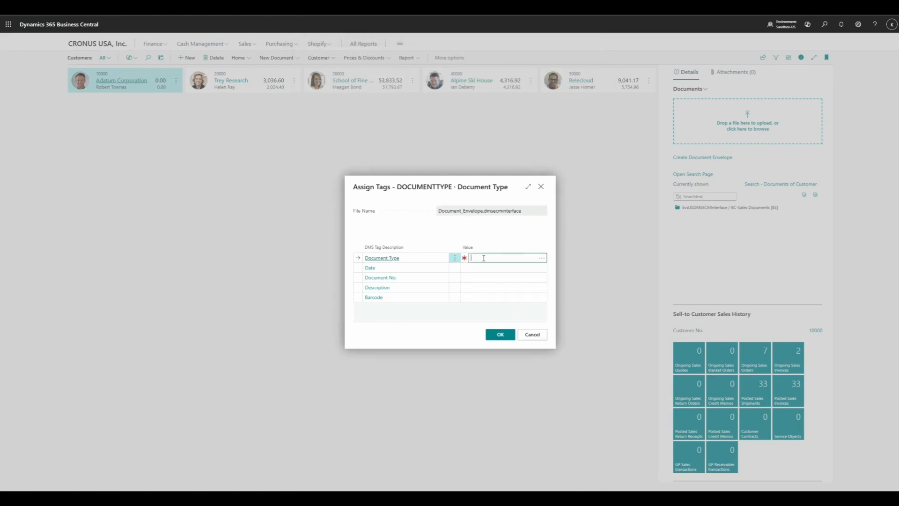
left_click(541, 258)
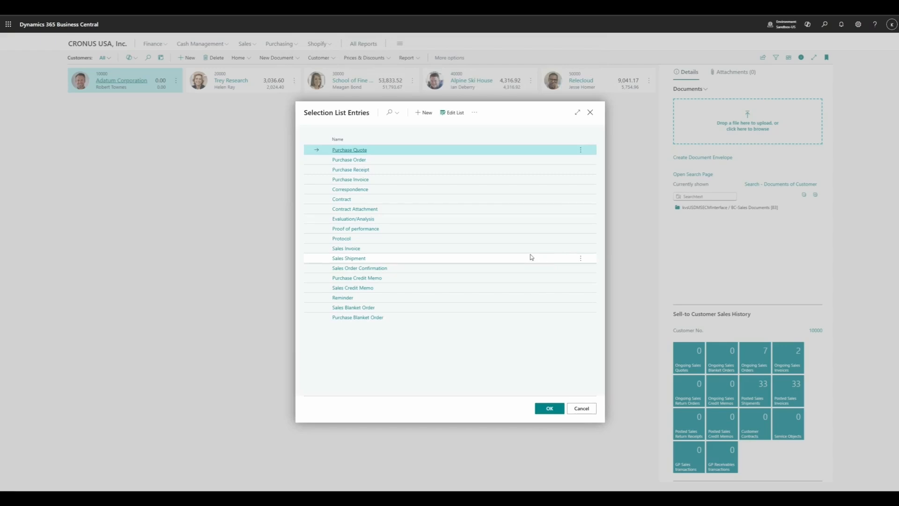
left_click(382, 191)
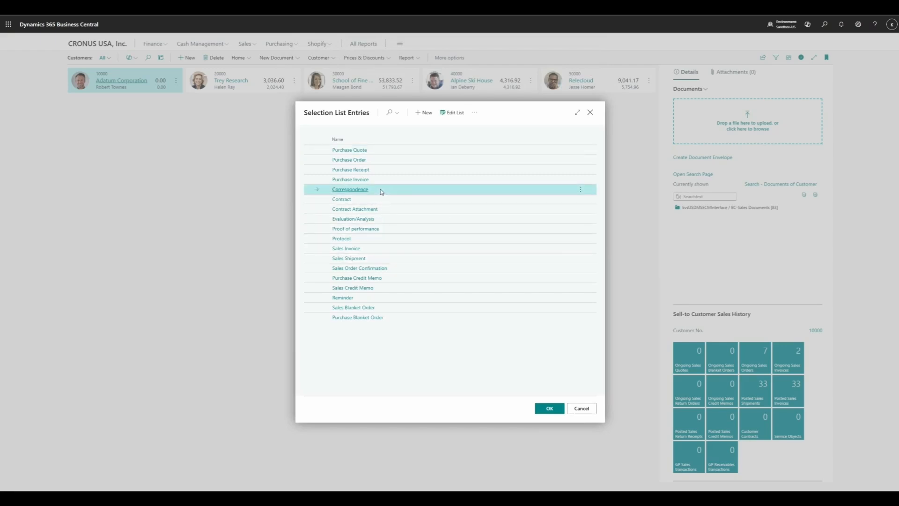
left_click(544, 409)
left_click(477, 266)
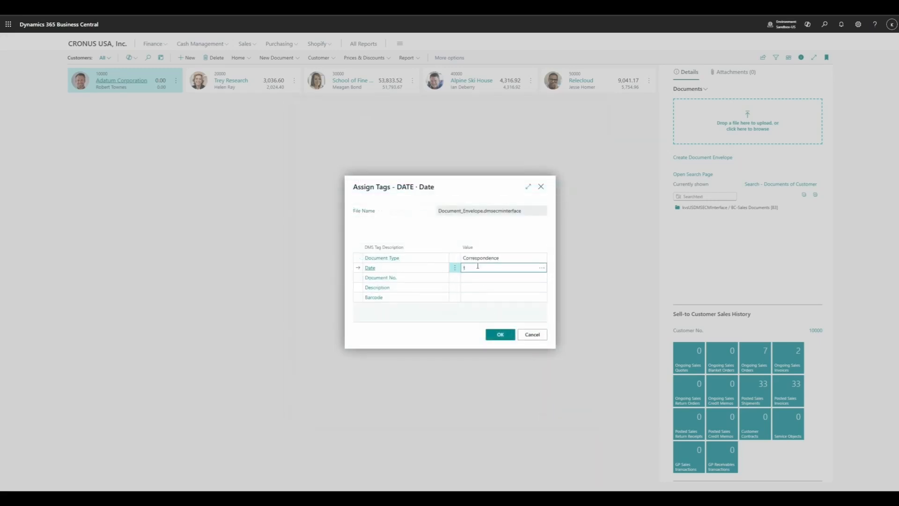
key("Return")
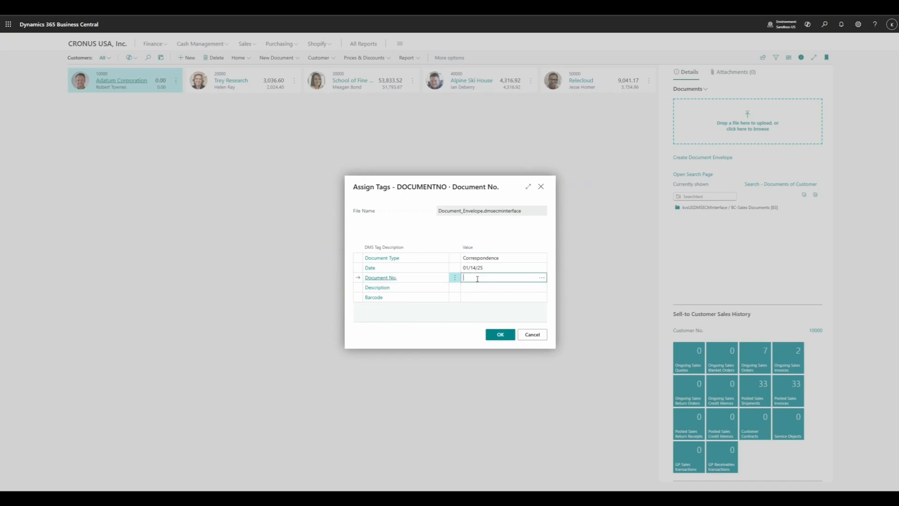
Complete the envelope tags with document no. TV7784635, description "Invitation to customer fair" and barcode 1133559, and create the envelope.
type("TV7784635")
left_click(473, 289)
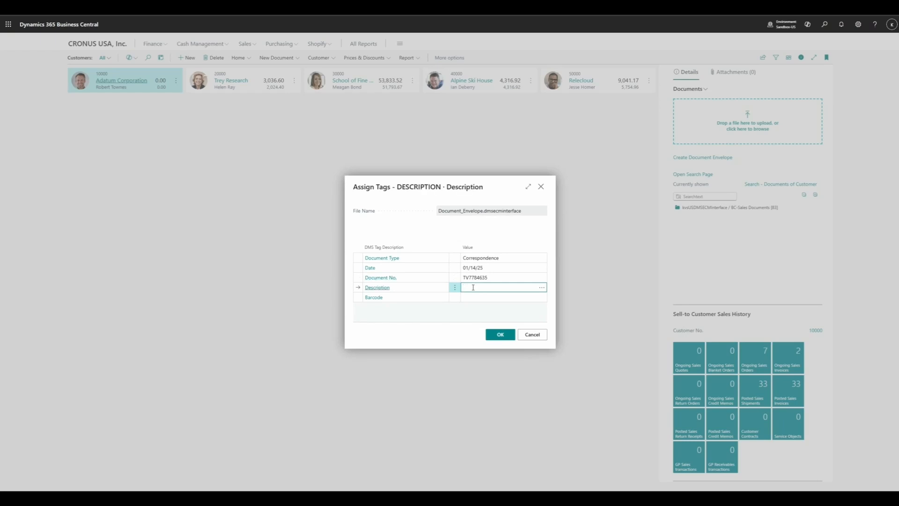
type("Invitation to customer t")
type("air")
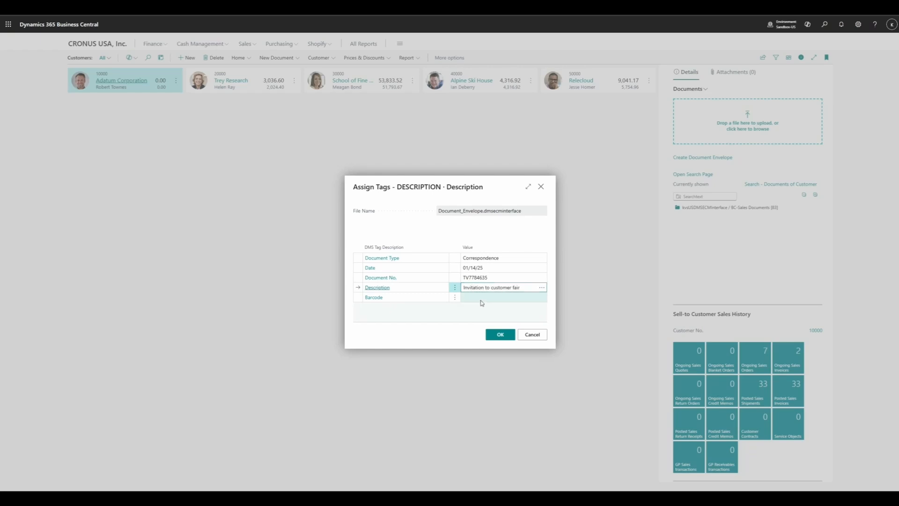
left_click(482, 298)
type("1133559")
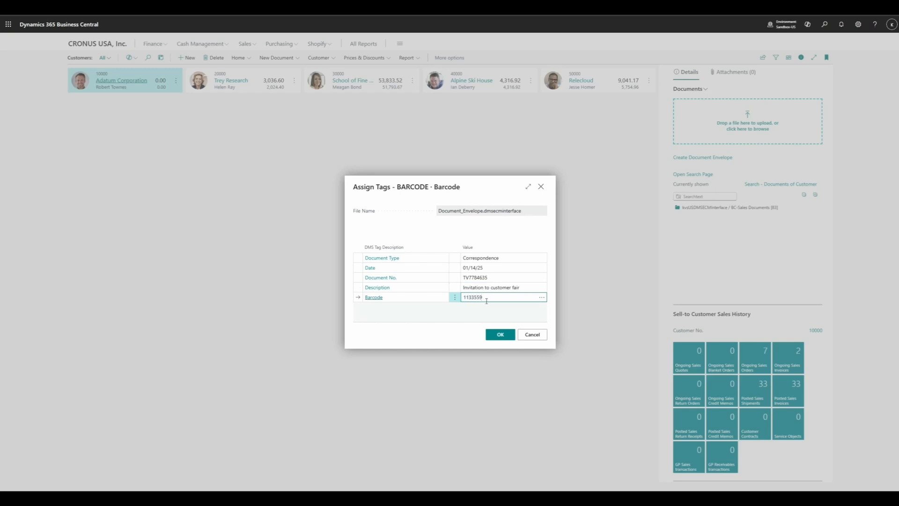
left_click(500, 335)
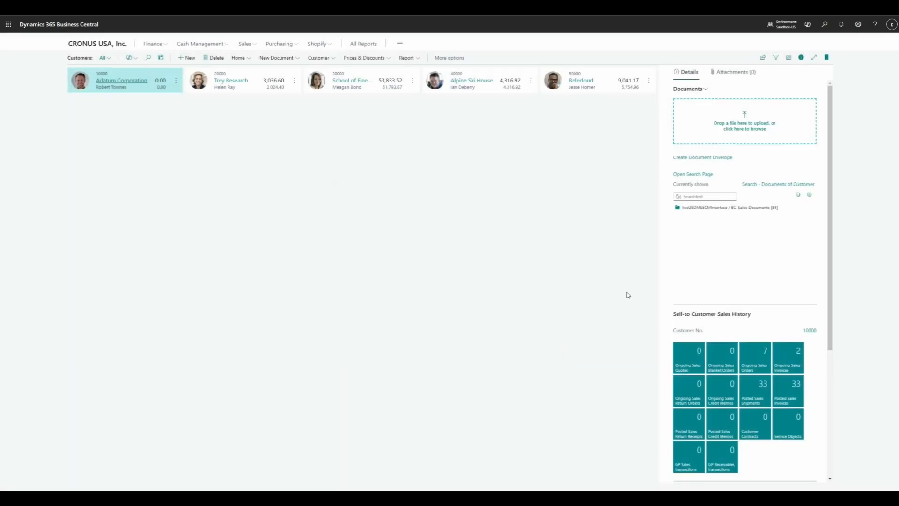
Locate the new document envelope in Adatum Corporation's Correspondence folder and examine its tags in the SharePoint library.
left_click(677, 209)
left_click(681, 216)
left_click(683, 234)
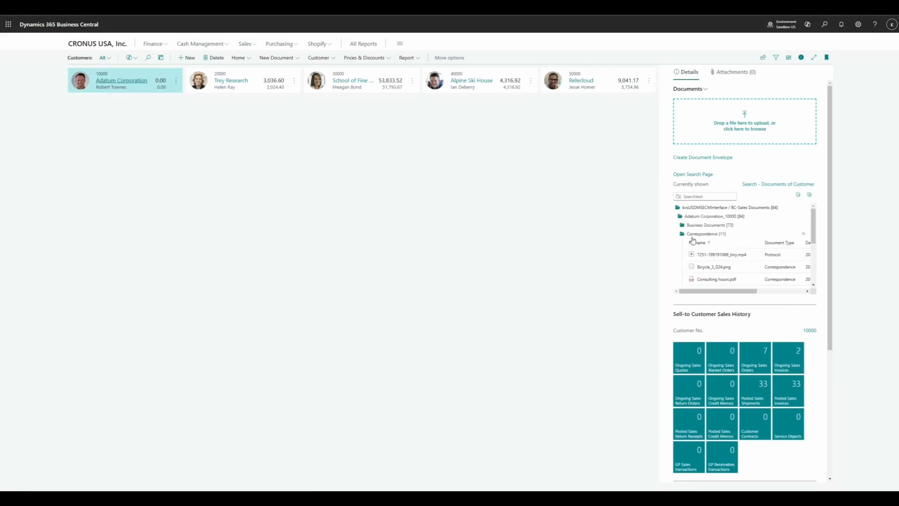
scroll(702, 252, "down", 3)
scroll(704, 254, "down", 1)
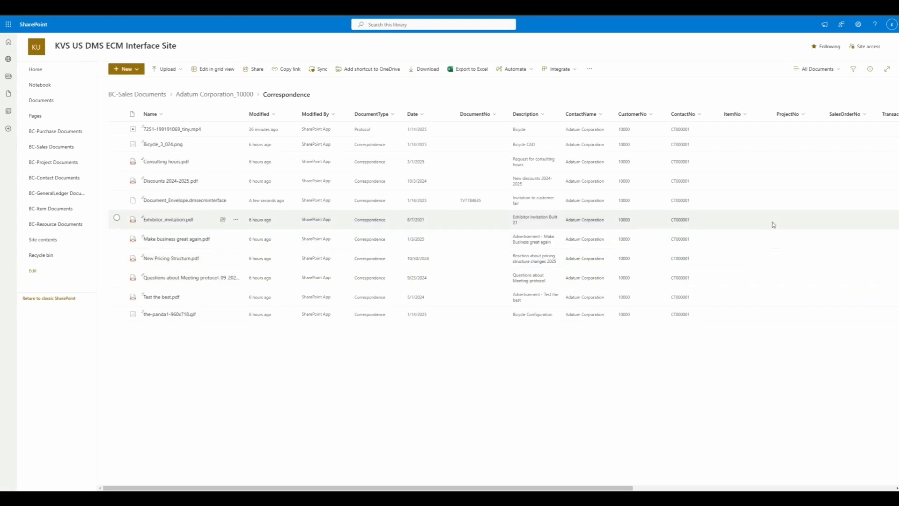
left_click(249, 205)
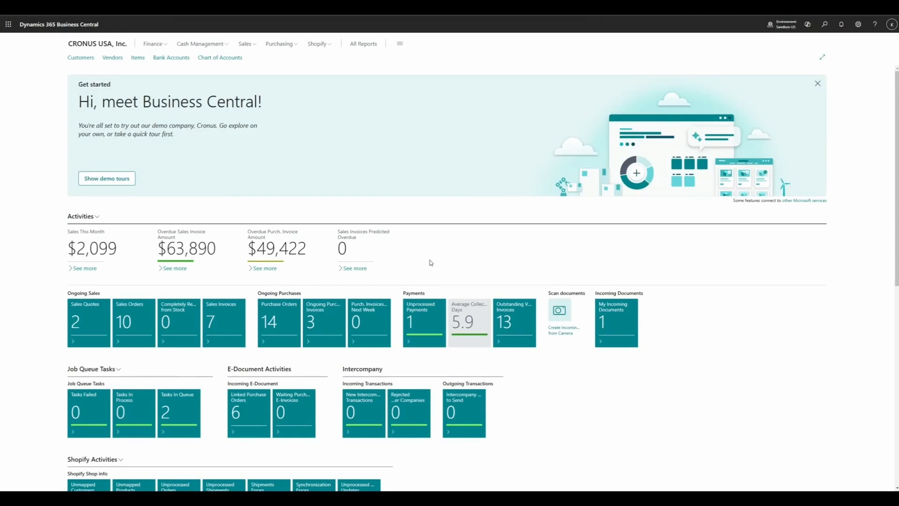
Open the document search page for Adatum Corporation, expand all folders and preview Invoice_PS-INV103002.pdf.
left_click(75, 58)
left_click(315, 204)
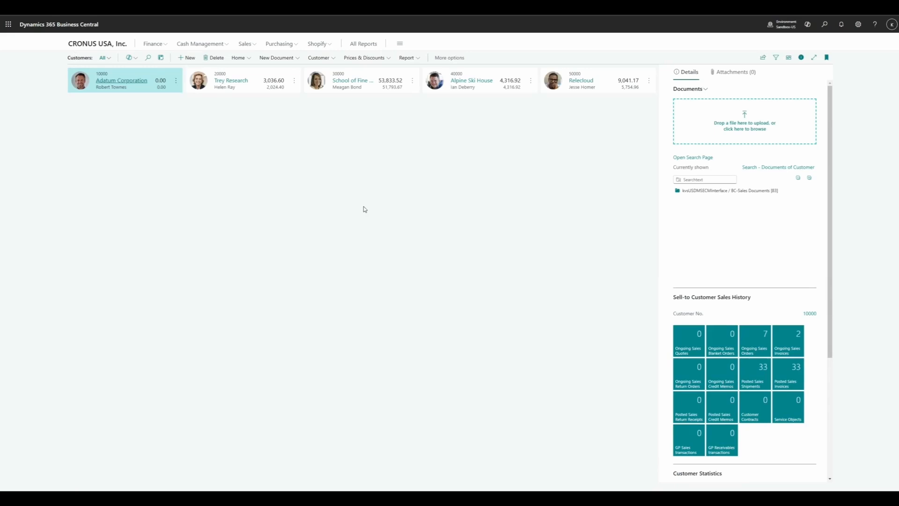
left_click(693, 160)
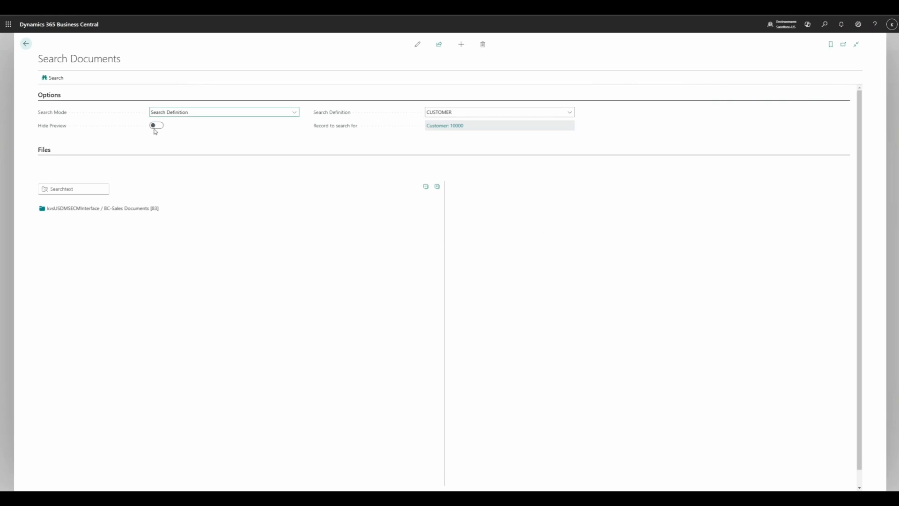
mouse_move(42, 128)
left_click(438, 187)
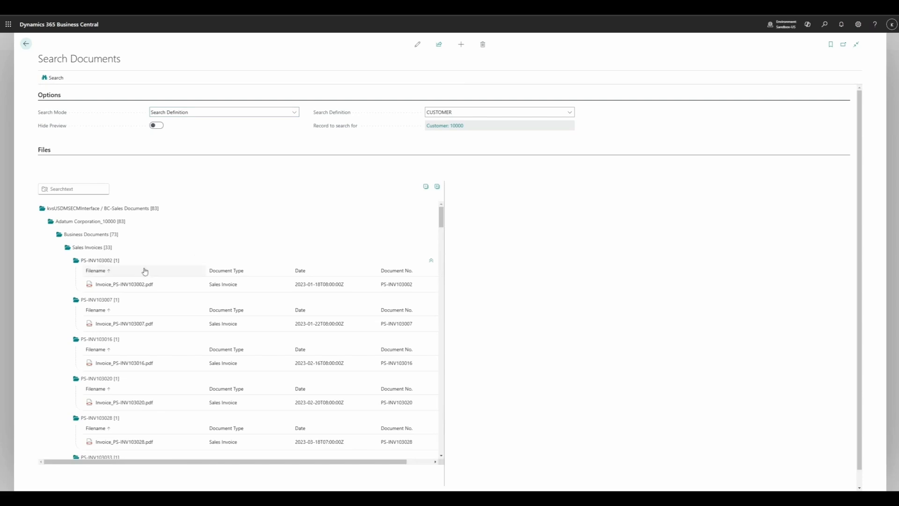
double_click(139, 287)
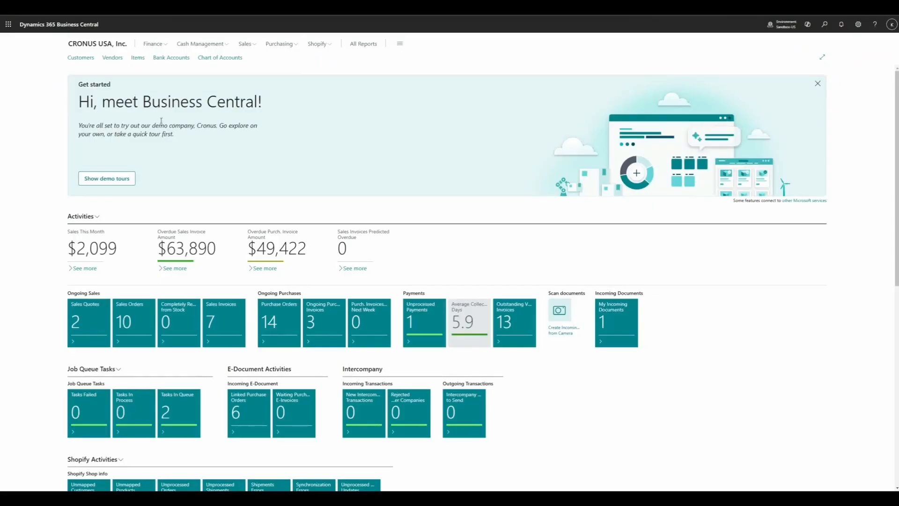
Return to the customer list and expand, then collapse, Adatum Corporation's entire document tree.
left_click(81, 57)
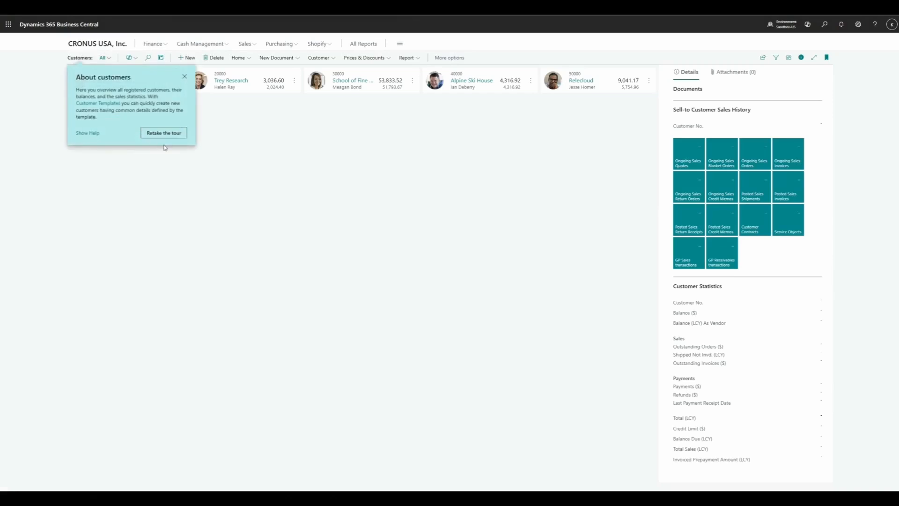
left_click(165, 148)
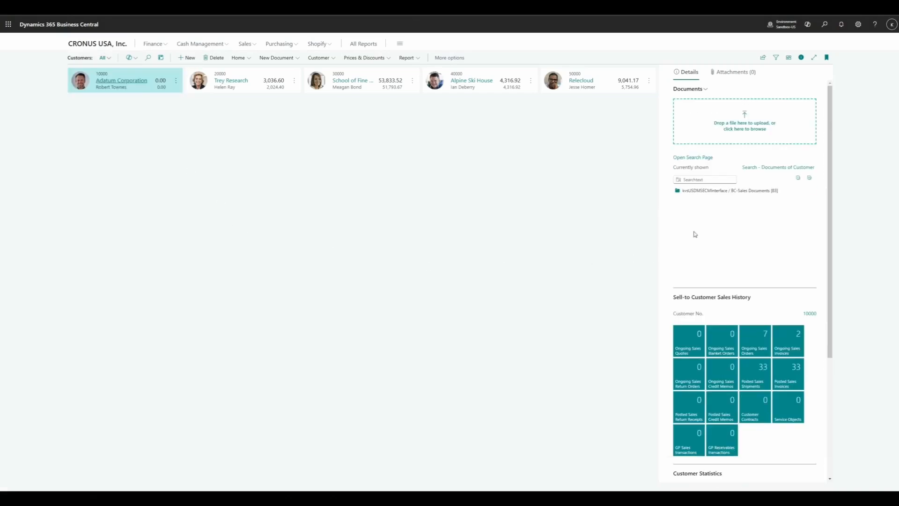
left_click(809, 180)
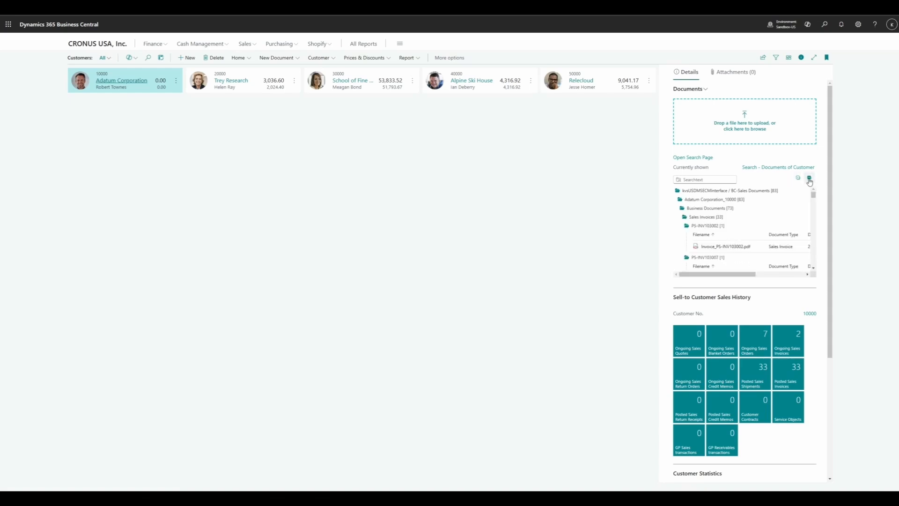
mouse_move(814, 195)
left_mouse_down()
mouse_move(809, 262)
mouse_move(811, 189)
left_mouse_up()
left_click(797, 180)
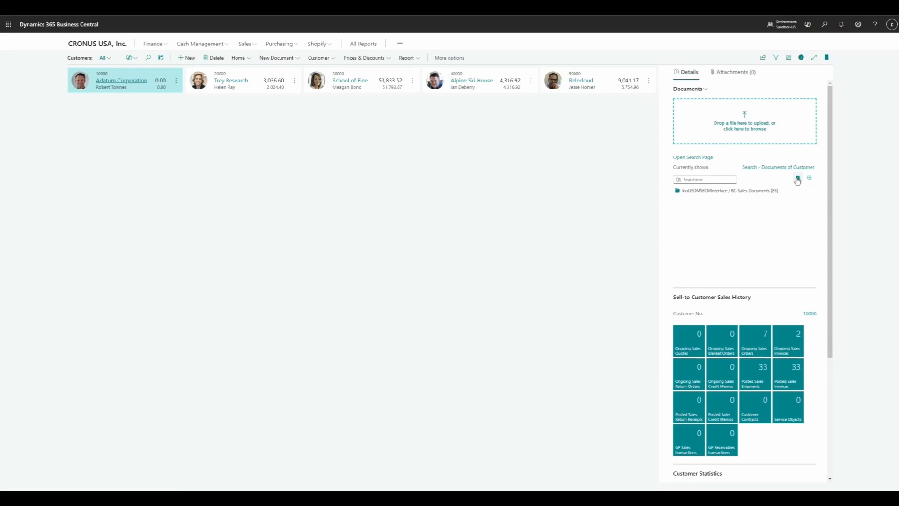
Expand the BC-Sales Documents folder with its subfolders, then collapse the first invoice, Sales Invoices and Business Documents folders.
mouse_move(766, 192)
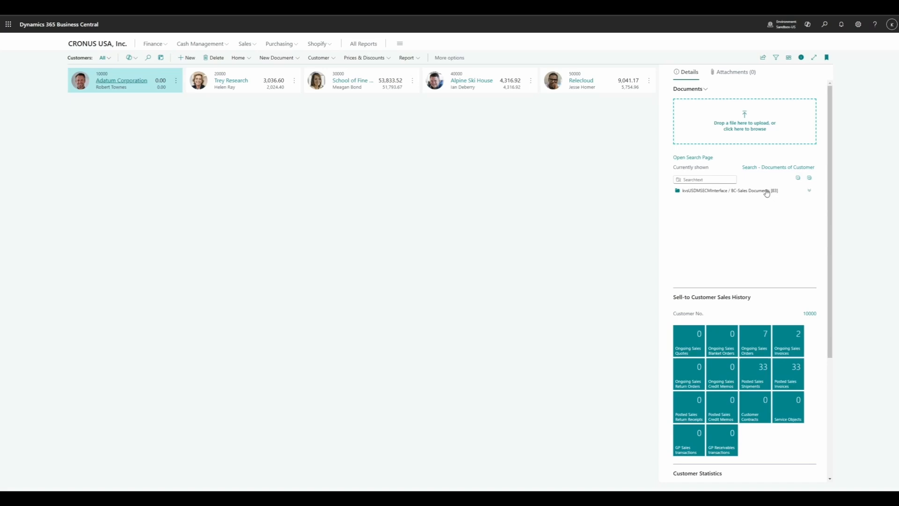
left_click(810, 191)
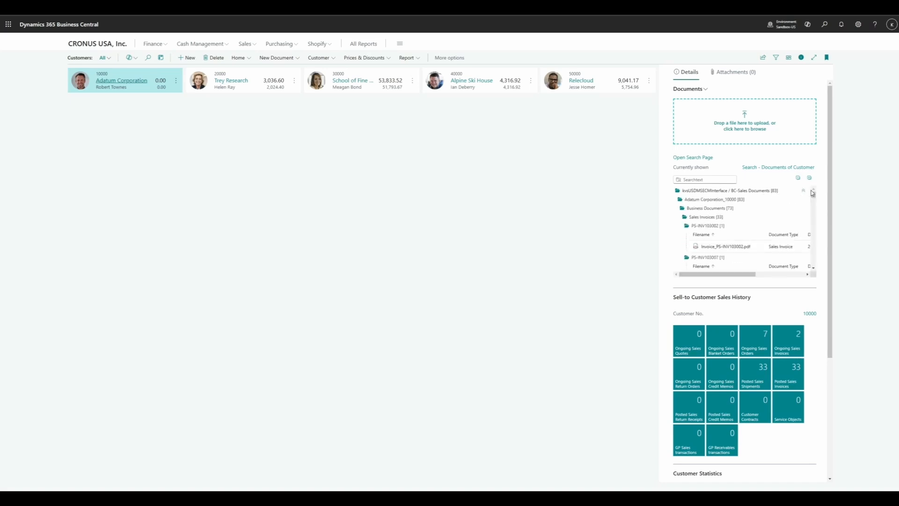
left_click(804, 227)
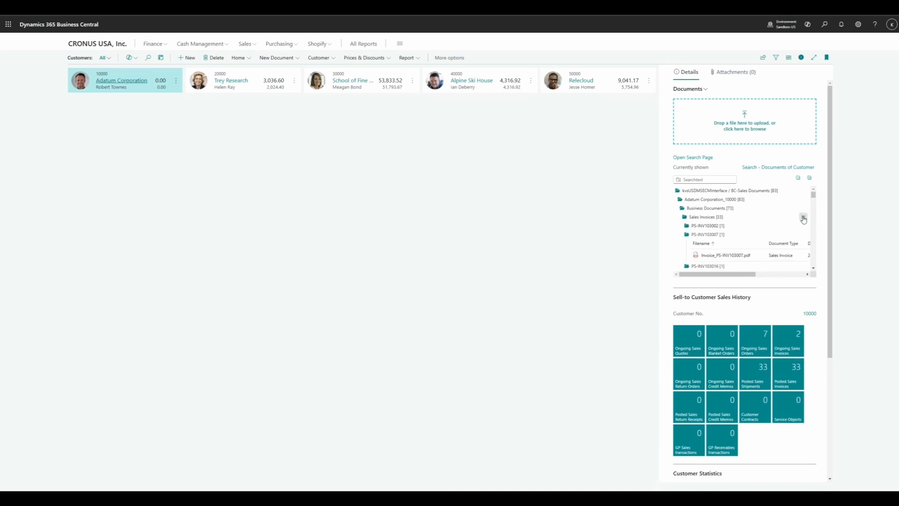
left_click(803, 219)
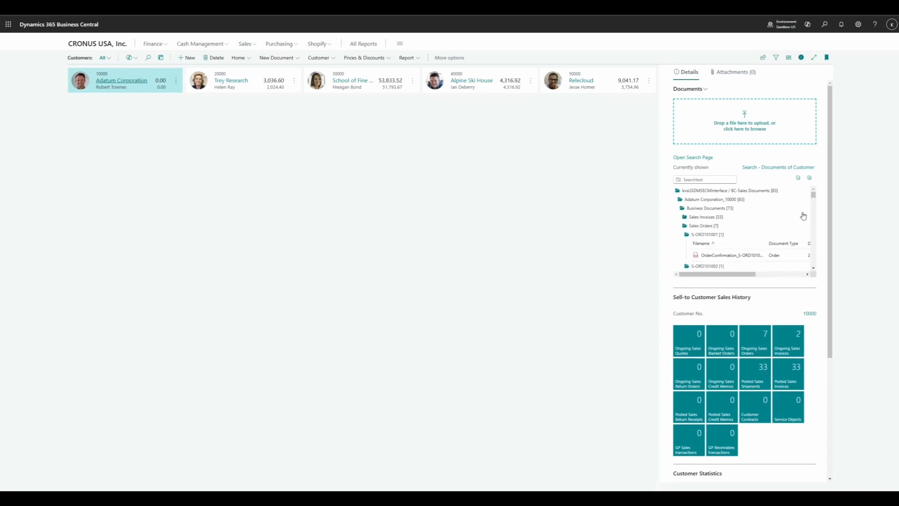
left_click(803, 209)
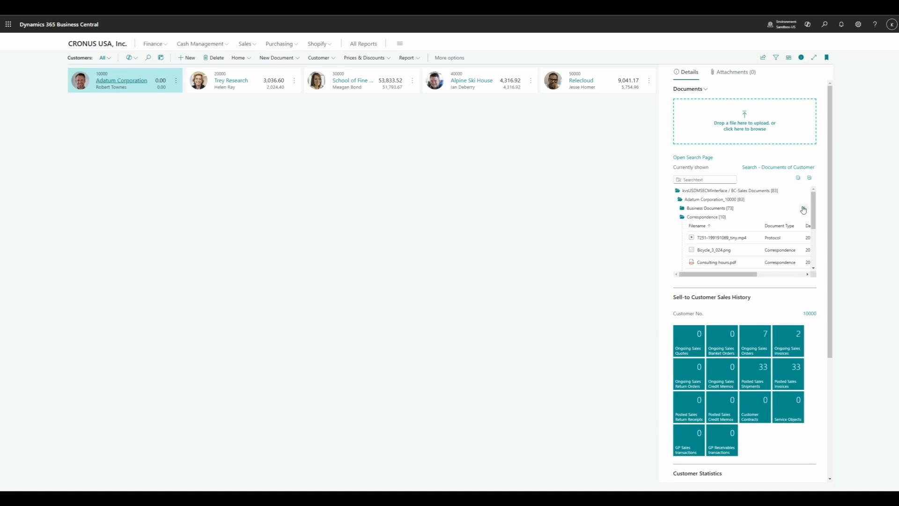
Expand Adatum Corporation's Business Documents and Sales Invoices folders, and open the PS-INV103020 invoice folder.
left_click(707, 212)
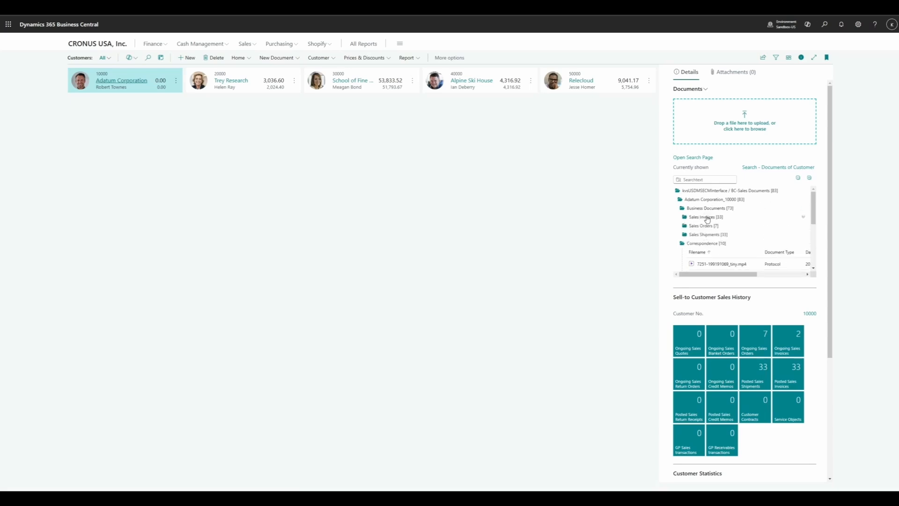
left_click(708, 218)
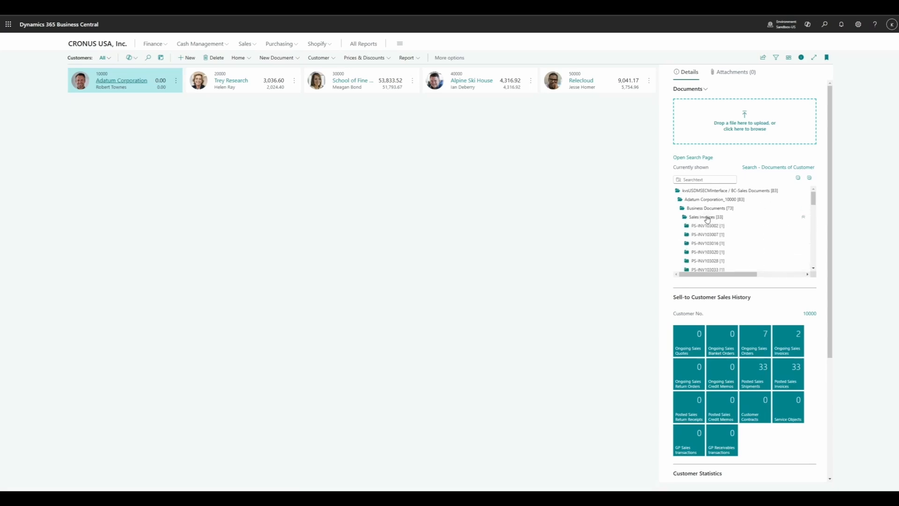
left_click(709, 252)
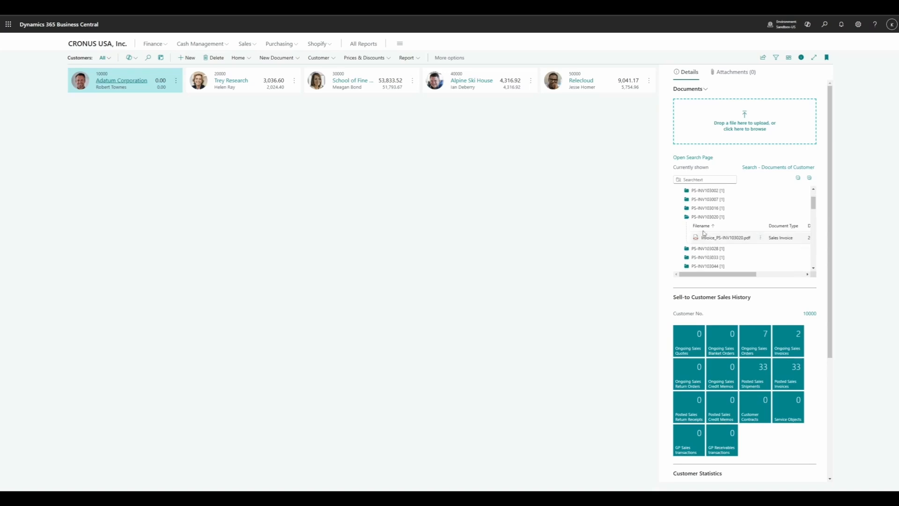
Search Adatum Corporation's documents for "invi", and replace the search text with "2025".
left_click(699, 179)
type("Invi")
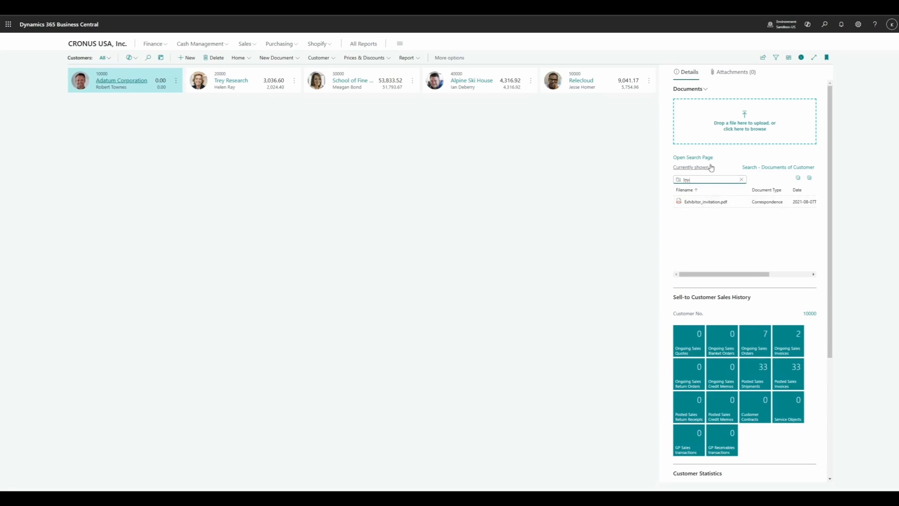
left_click(680, 180)
type("2025")
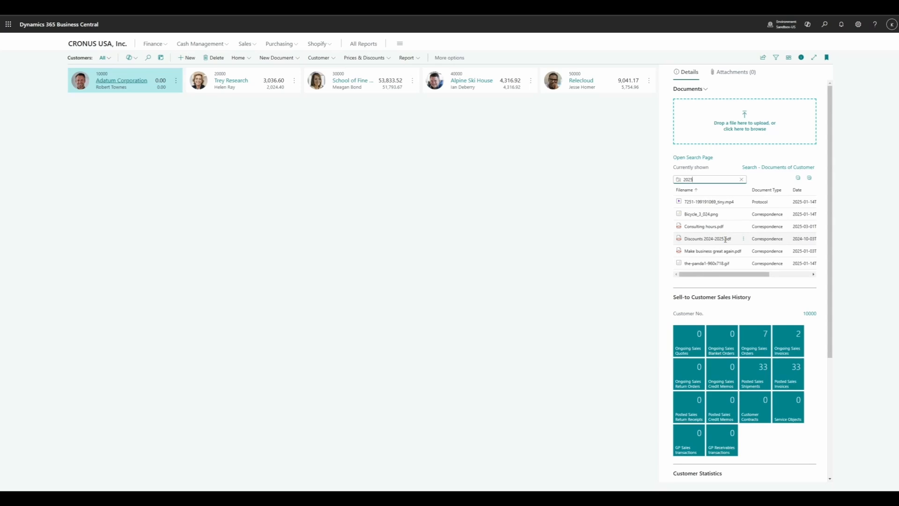
Sort the found documents by date in descending order, and narrow and widen the Filename column.
left_click(807, 191)
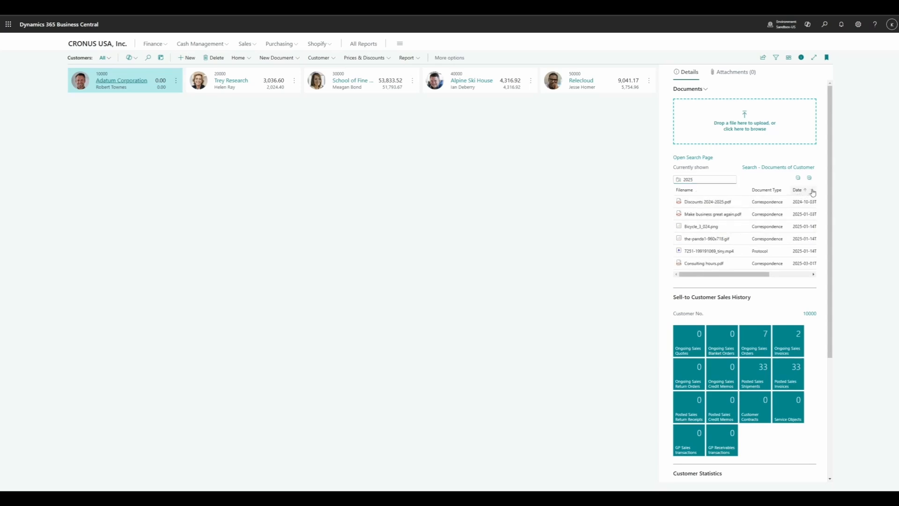
left_click(813, 192)
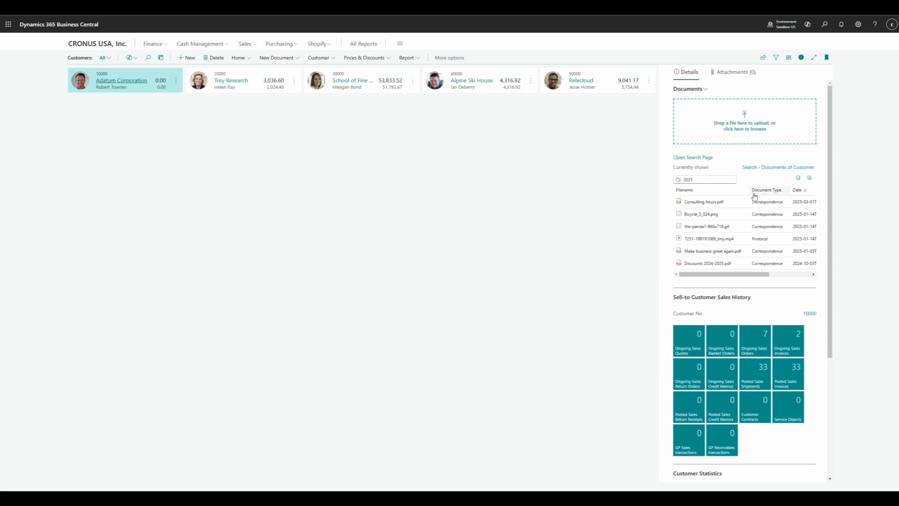
left_click_drag(750, 192, 706, 197)
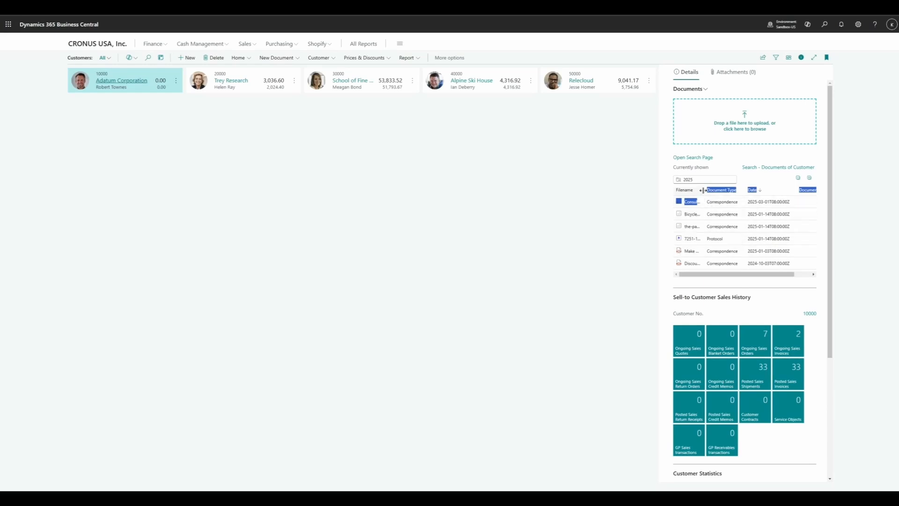
left_click_drag(705, 190, 758, 191)
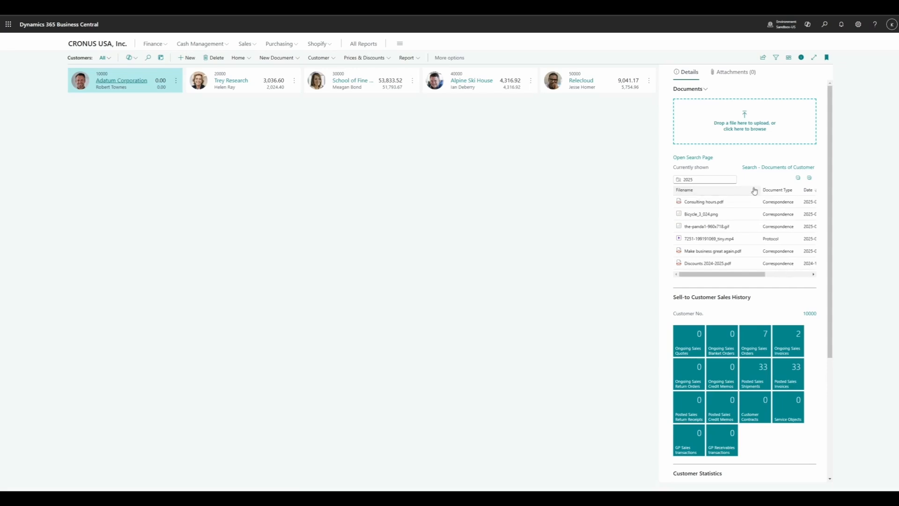
Open Bicycle_3_024.png in the preview and rotate the image through a full turn.
left_click(756, 215)
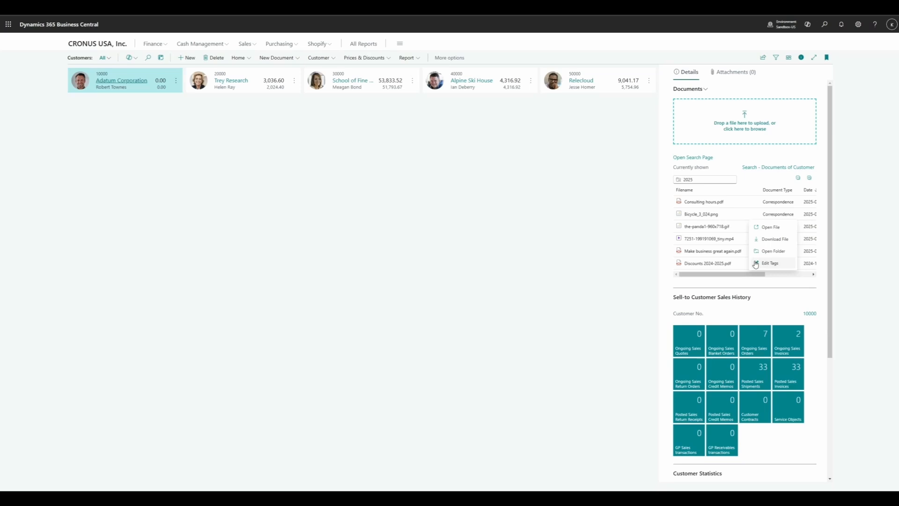
left_click(769, 229)
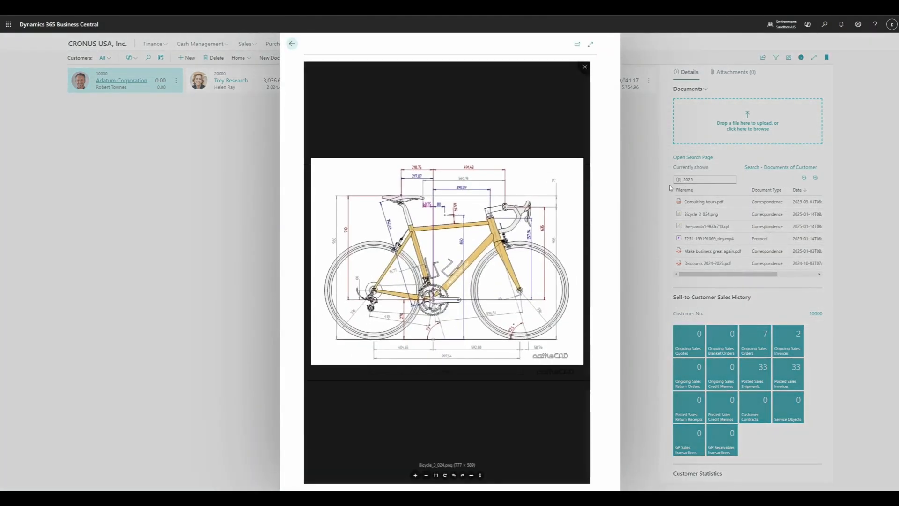
left_click(463, 475)
left_click(463, 475)
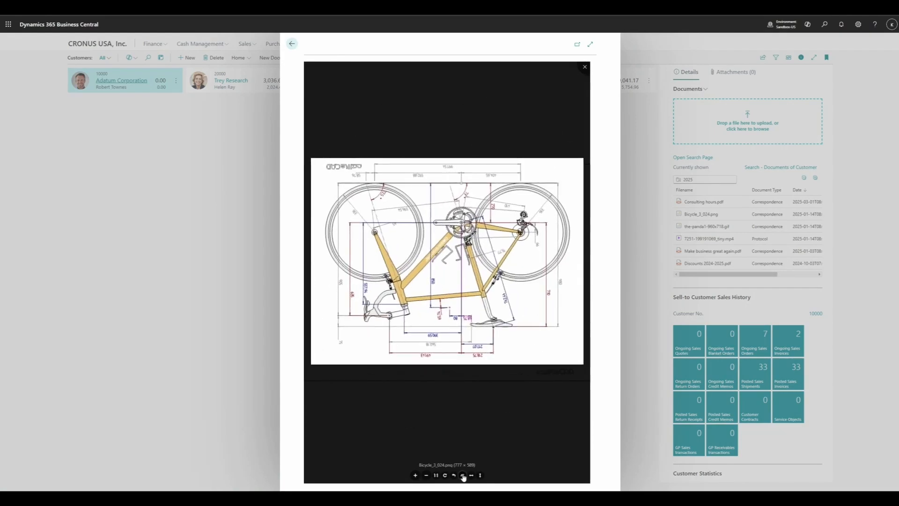
left_click(463, 476)
left_click(463, 475)
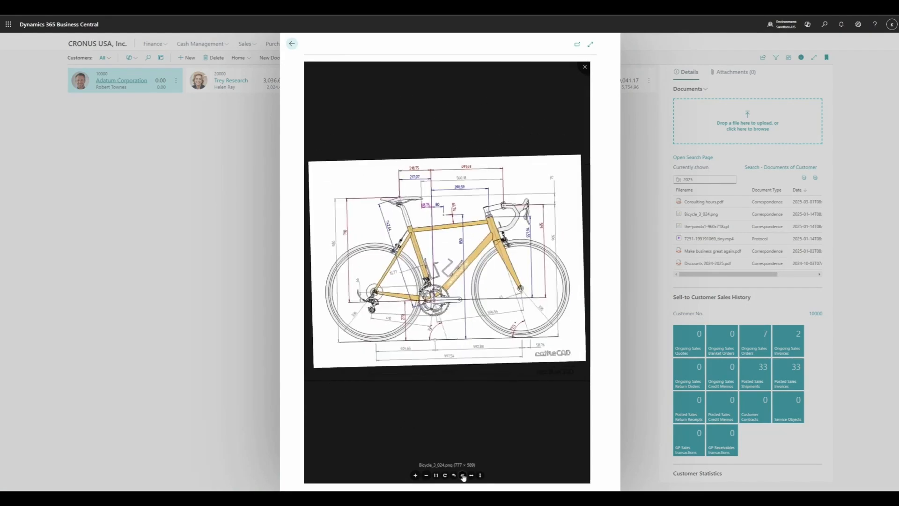
Zoom in on the bicycle drawing, restore its original size and close the preview.
left_click(415, 476)
left_click(414, 475)
left_click(415, 476)
left_click(415, 475)
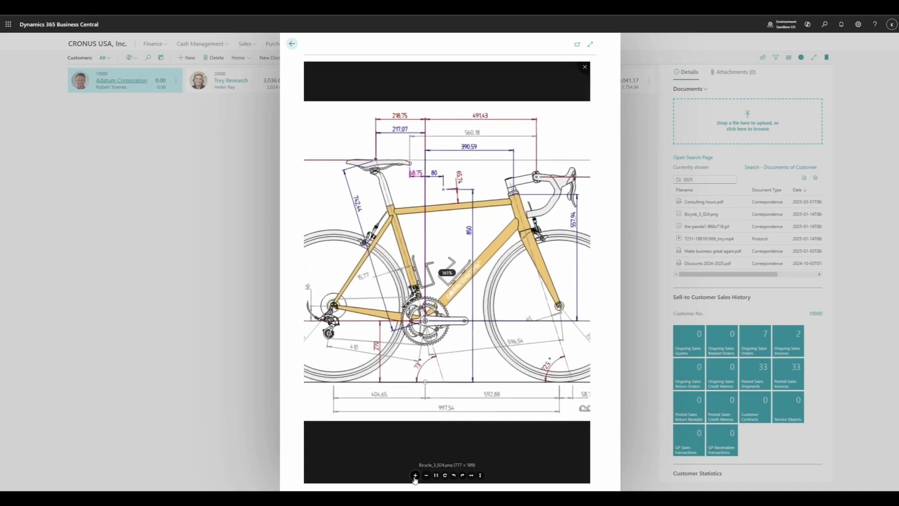
left_click(415, 476)
left_click(415, 475)
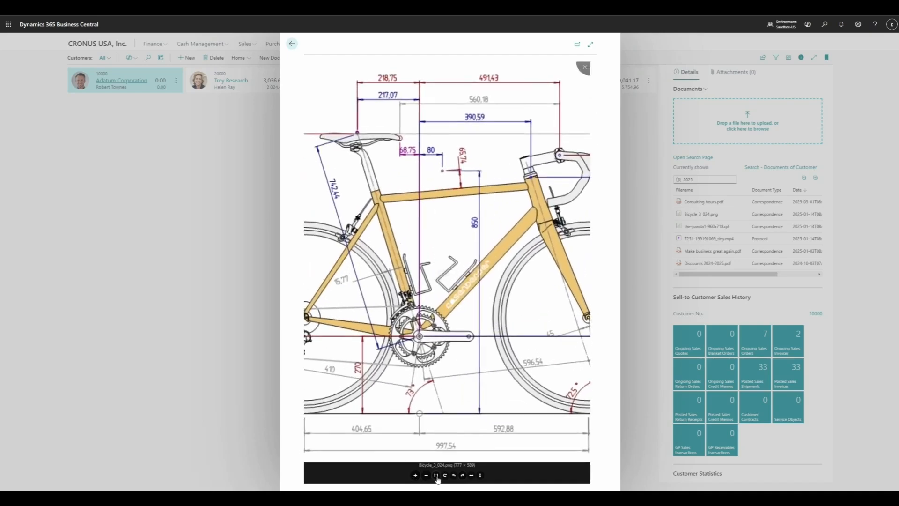
left_click(436, 476)
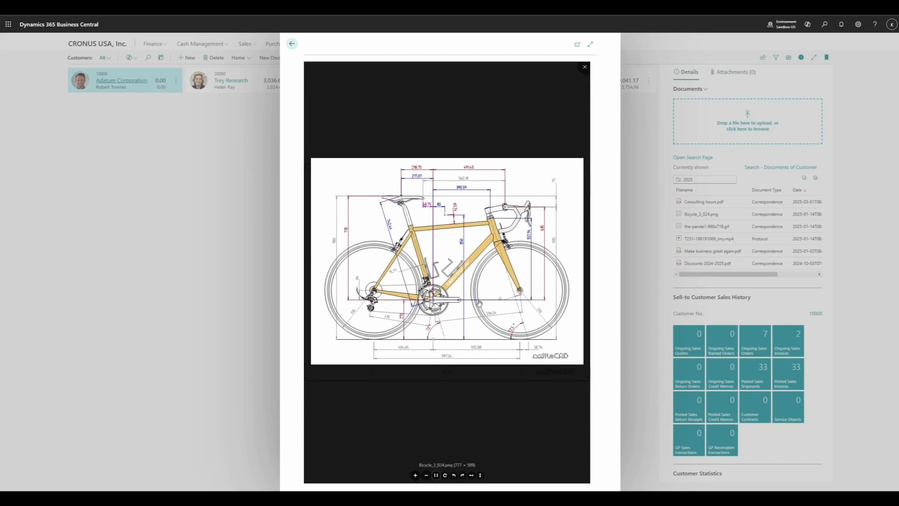
left_click(292, 45)
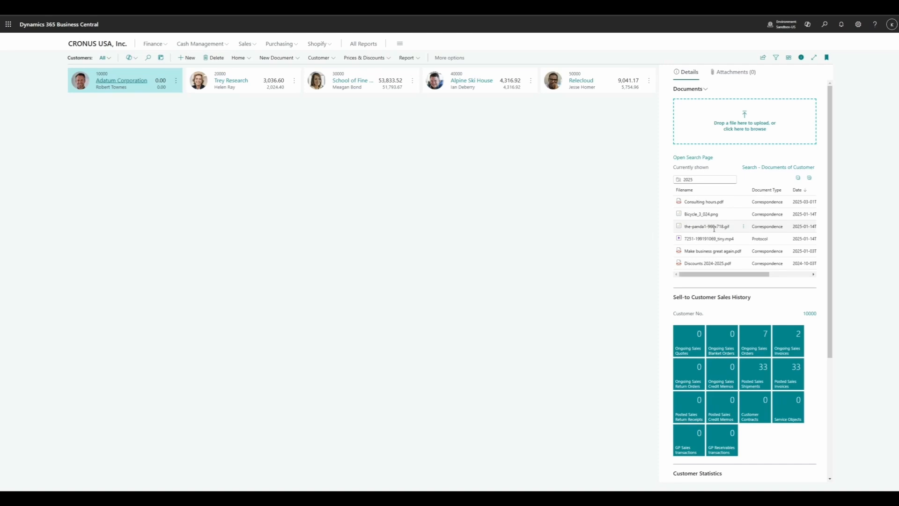
Open the folder that contains Bicycle_3_024.png.
left_click(744, 215)
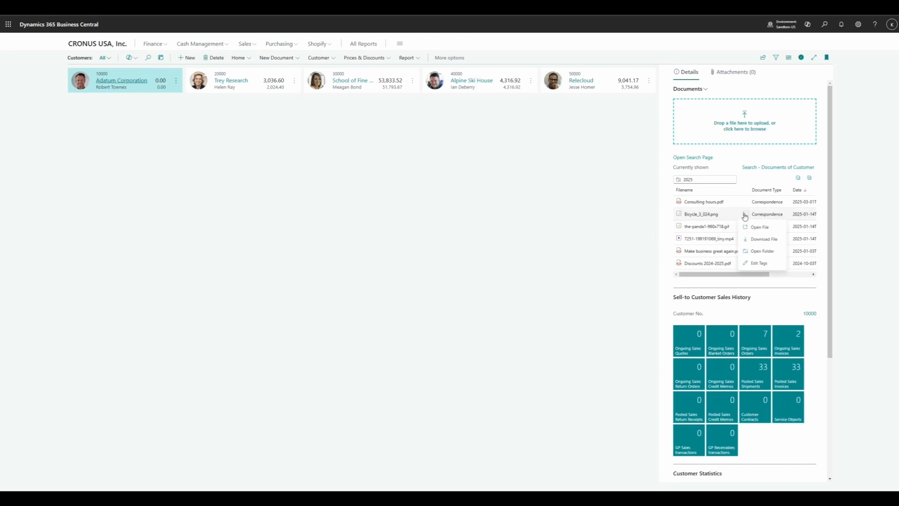
left_click(760, 252)
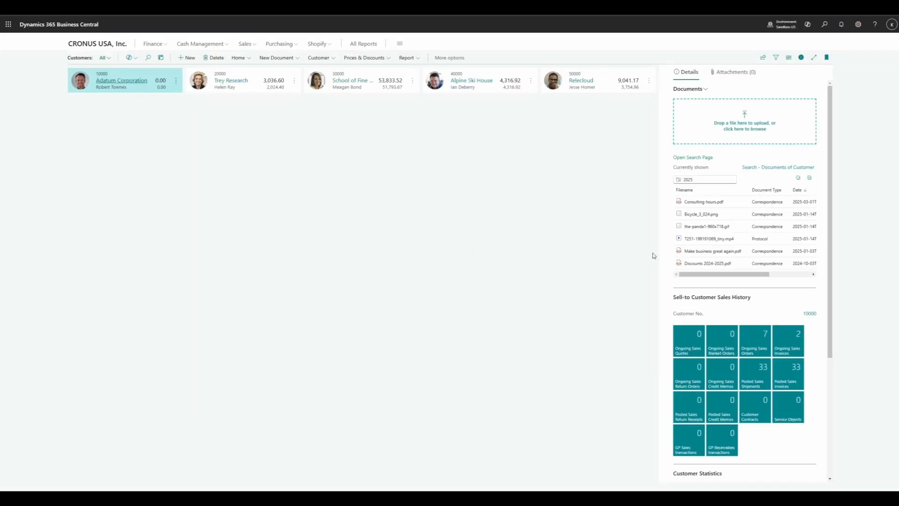
Edit the tags of Bicycle_3_024.png, setting Document Type to Protocol and Date to 01/08/25, and save them.
mouse_move(744, 251)
left_click(744, 216)
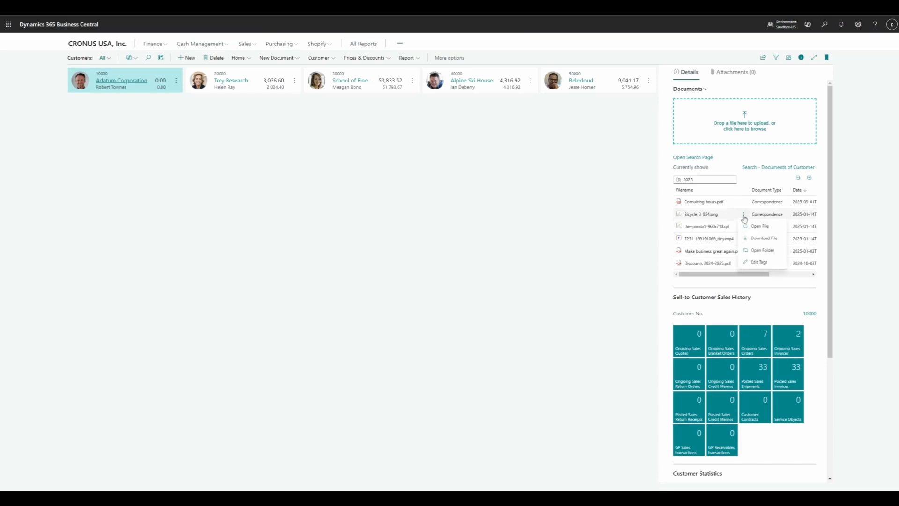
left_click(759, 263)
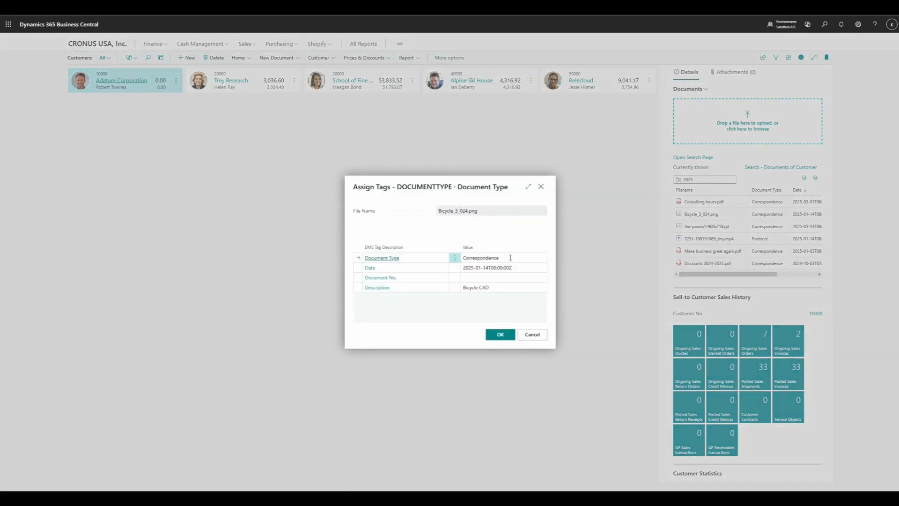
left_click(511, 259)
type("Prot")
key("Return")
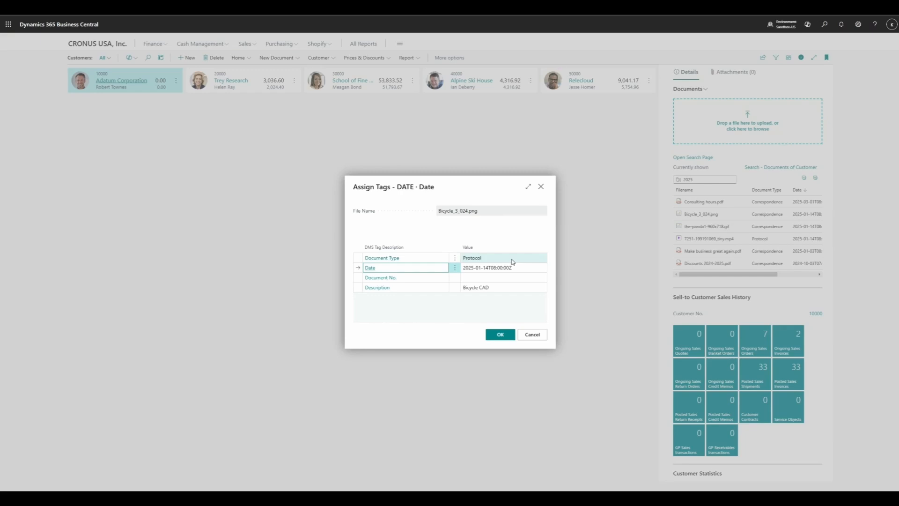
left_click(515, 268)
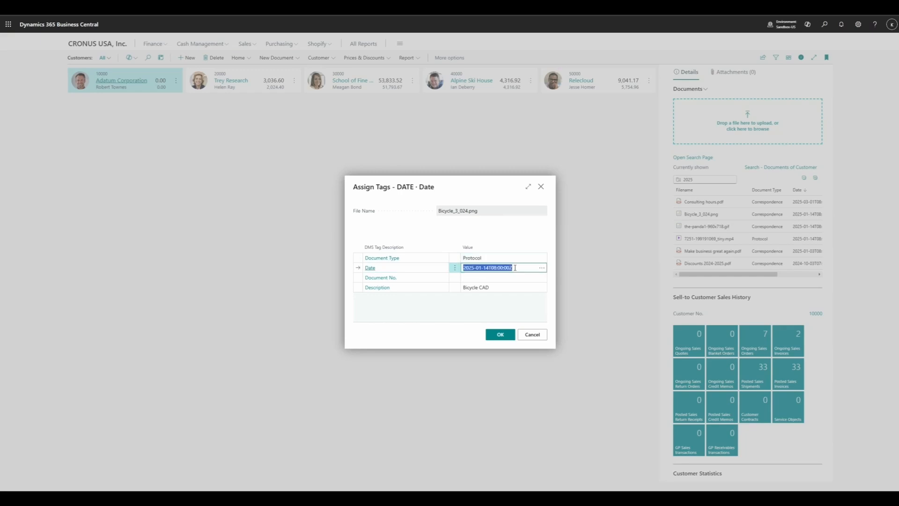
type("01/08/25")
key("Return")
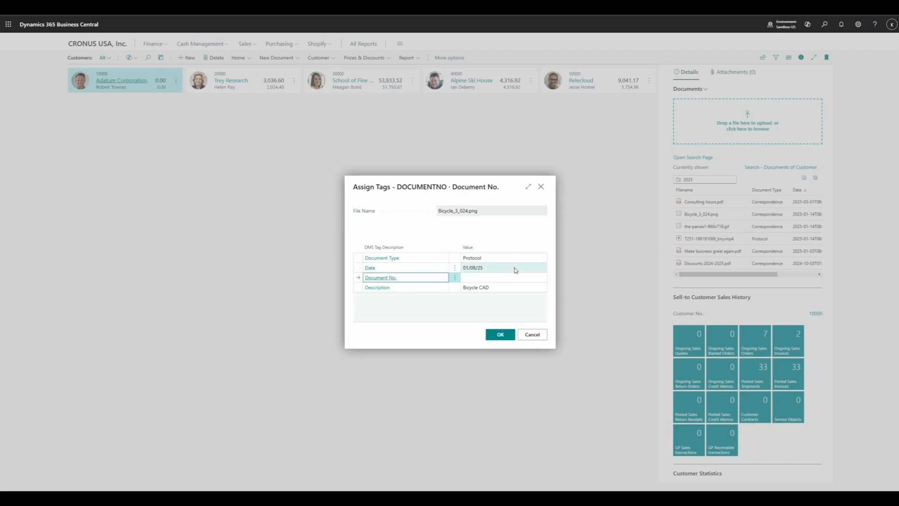
left_click(496, 337)
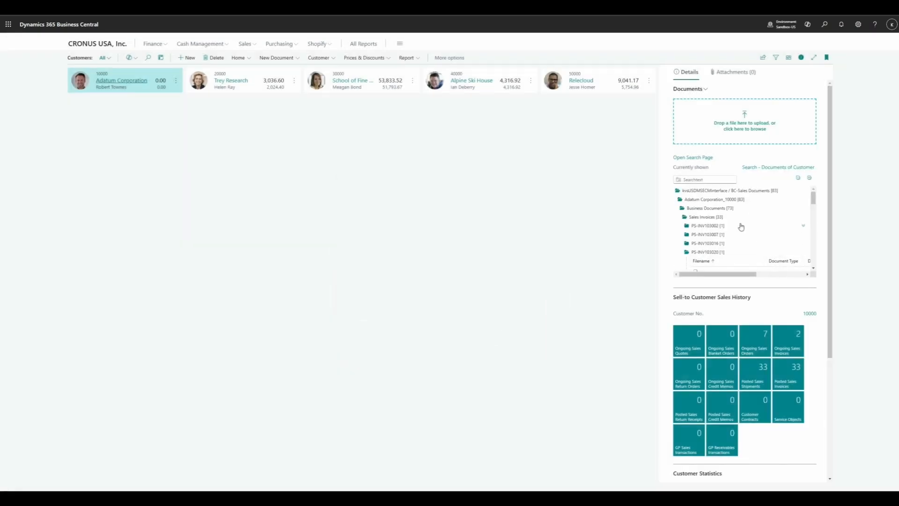
Collapse Adatum Corporation's Business Documents folder and reload the page to refresh the document tree.
left_click(726, 211)
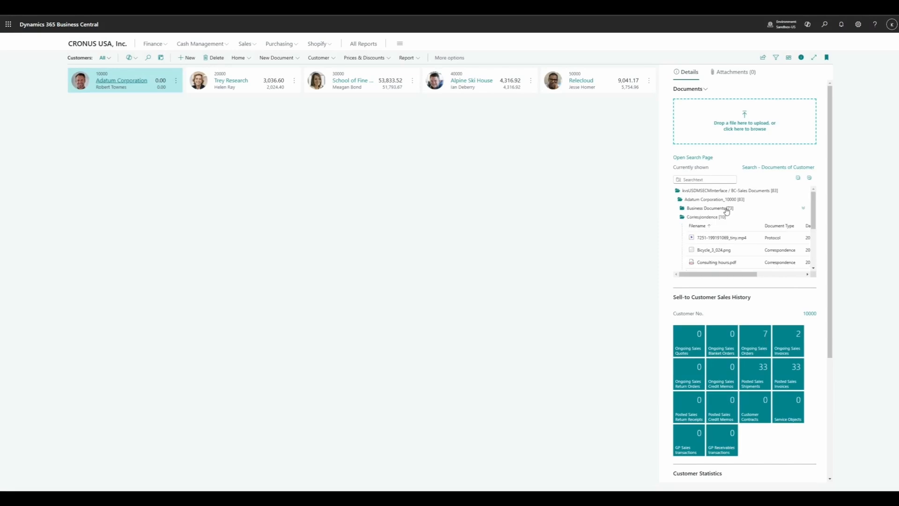
key("F5")
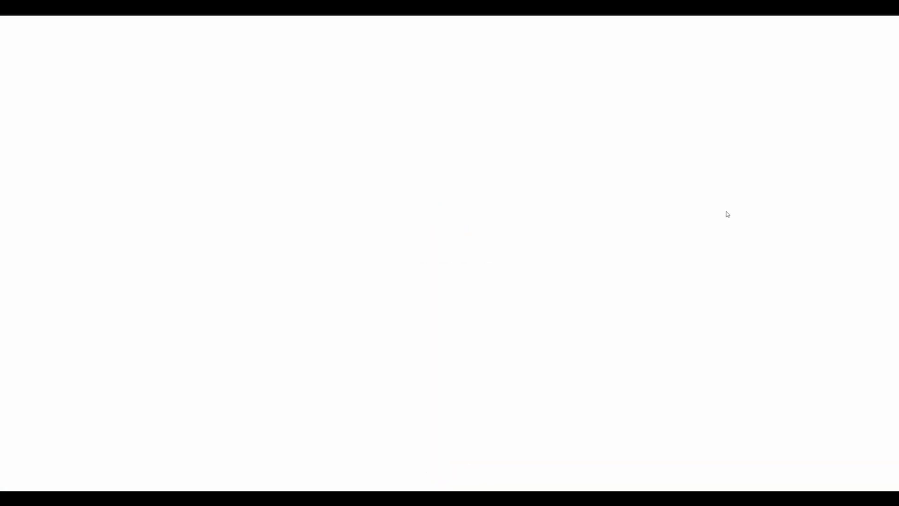
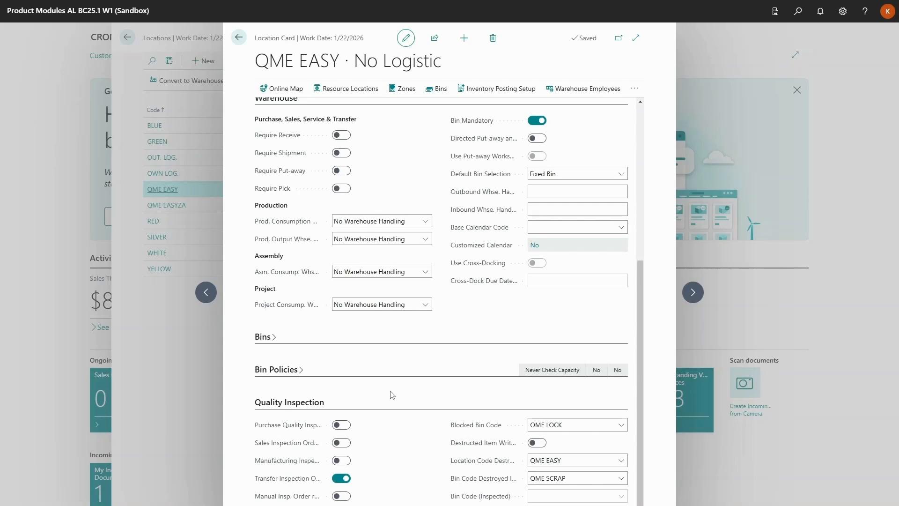
Leave the QME EASY location card and examine the Quality Inspection settings on the QME EASYZA location card.
scroll(392, 395, "up", 5)
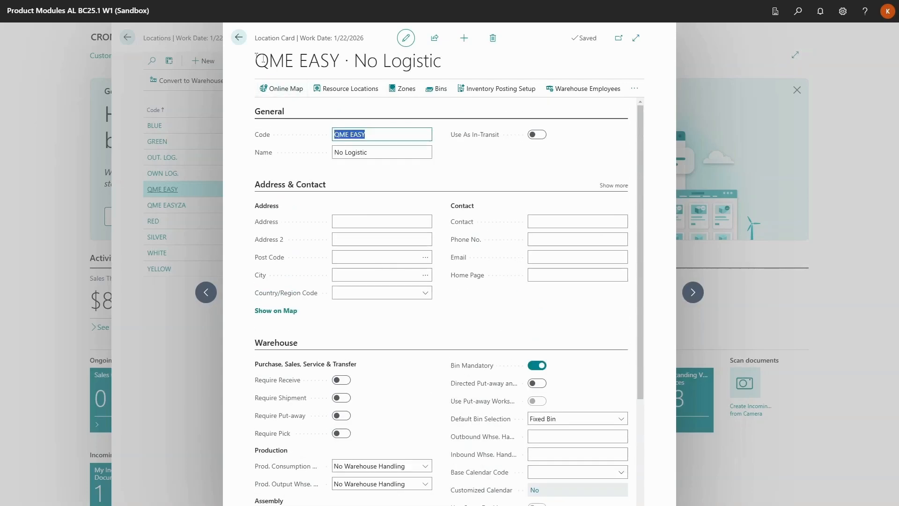
left_click(241, 44)
left_click(286, 206)
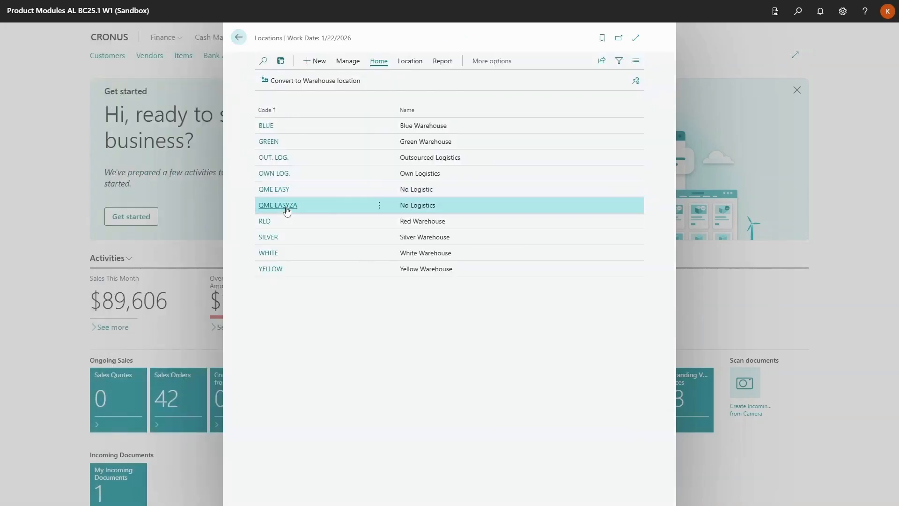
scroll(381, 374, "down", 5)
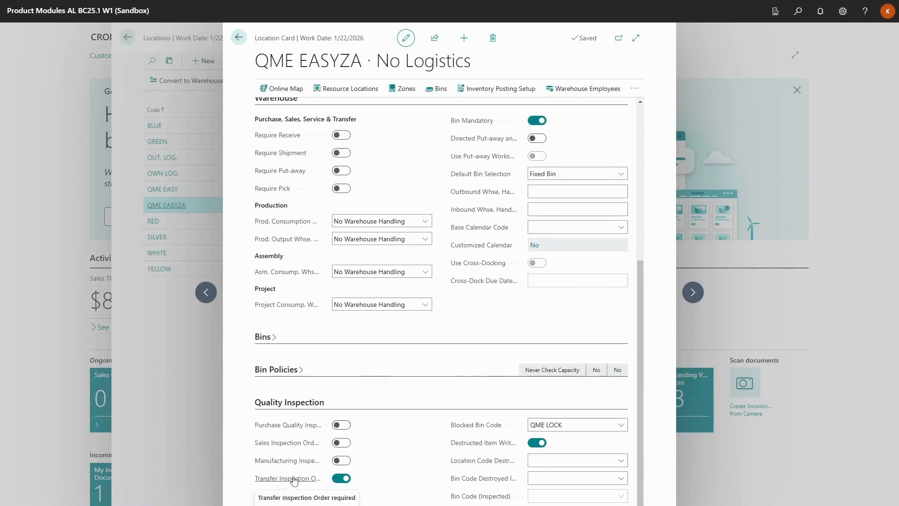
Return to the home page, search for "inspection plan usage" and open Inspection Plan Usages.
left_click(238, 43)
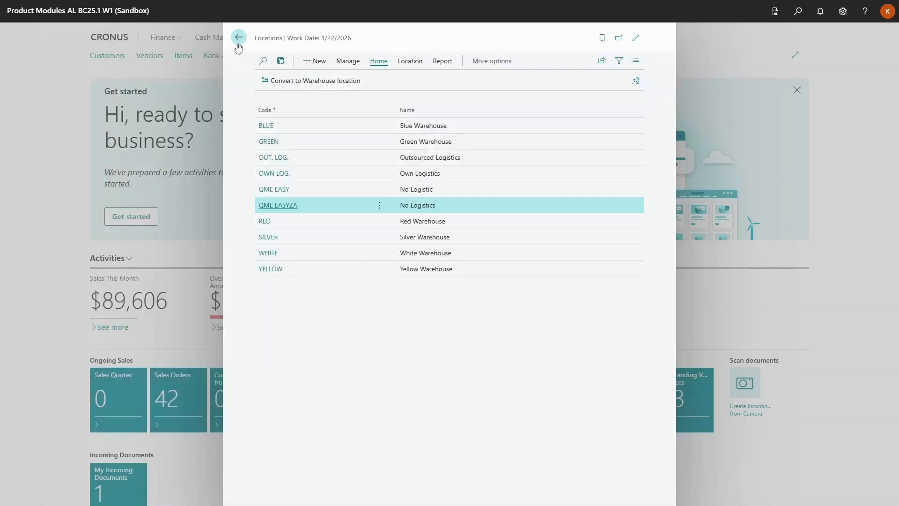
left_click(239, 44)
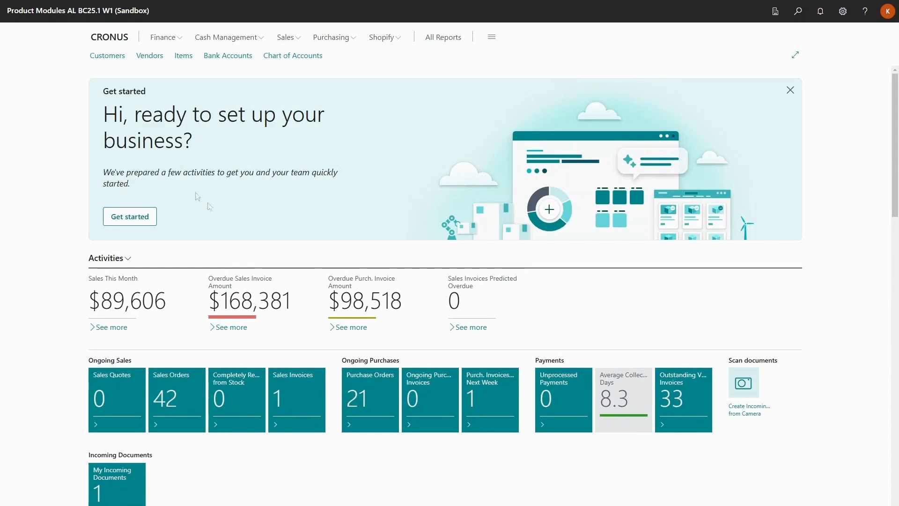
left_click(797, 10)
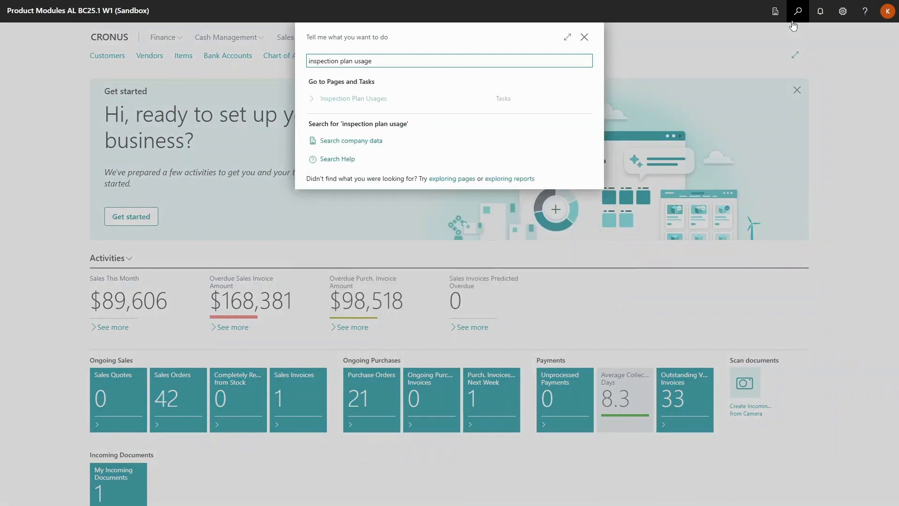
left_click(418, 101)
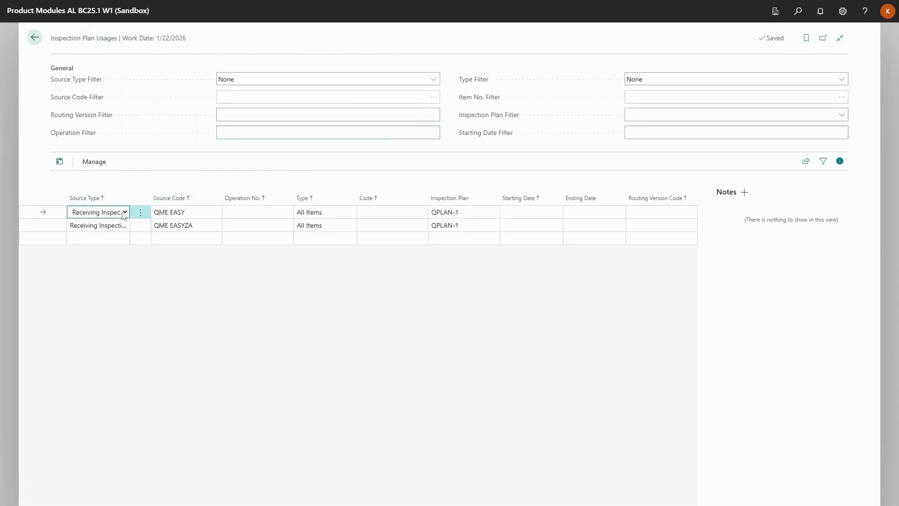
Examine the source type choices for the QME EASY inspection plan usage and leave the page.
left_click(125, 213)
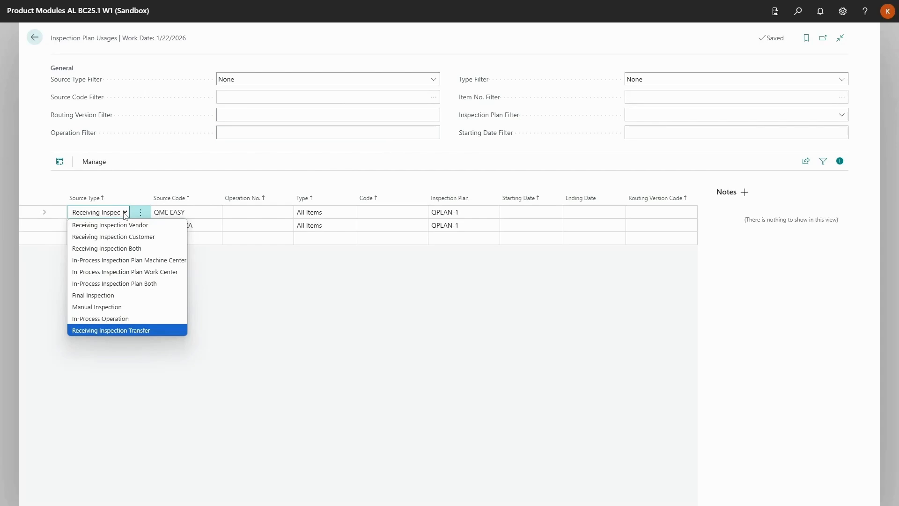
left_click(153, 167)
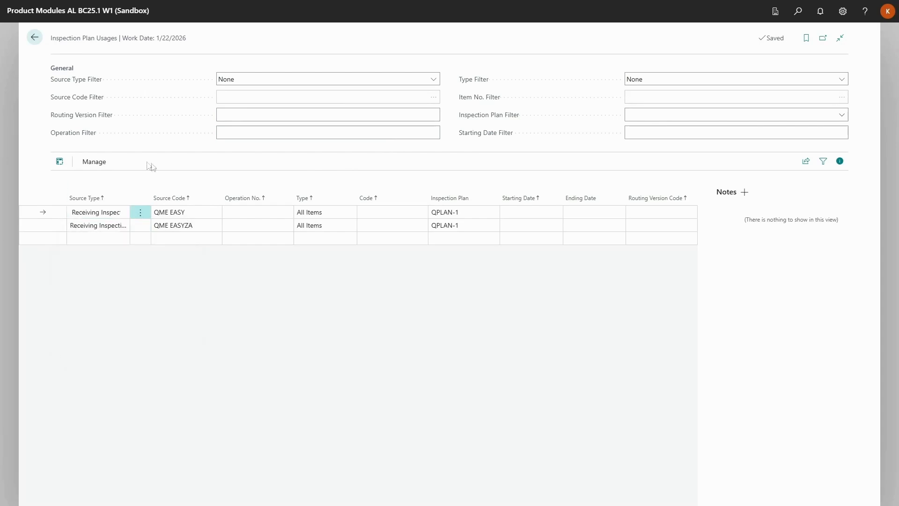
left_click(34, 38)
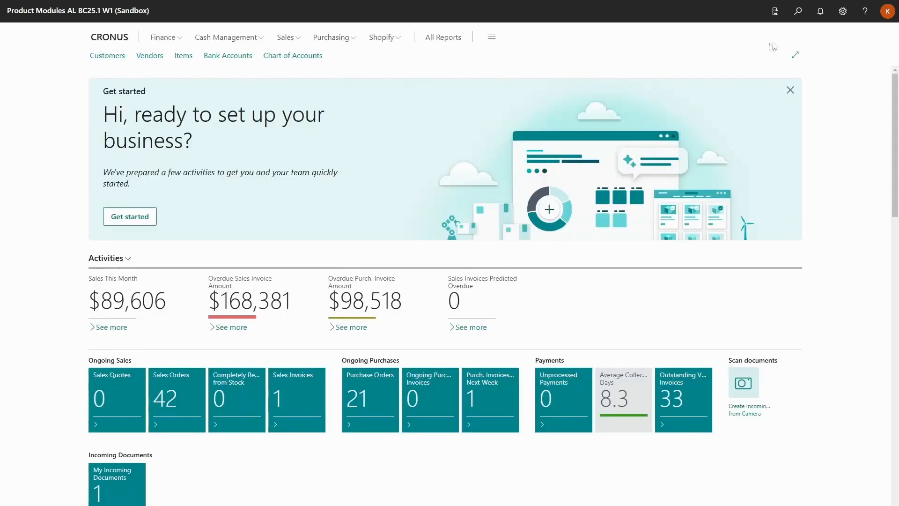
Search for "transfer" and open the Transfer Orders list.
left_click(798, 12)
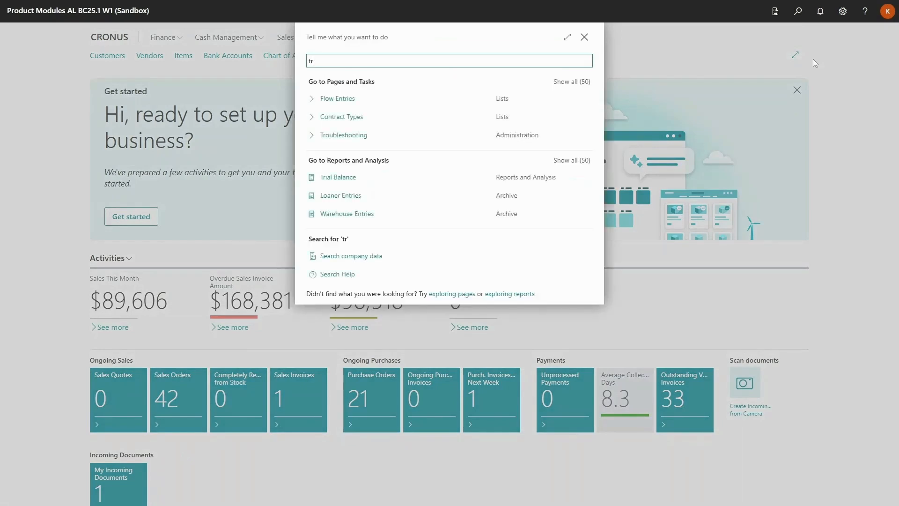
type("transfer")
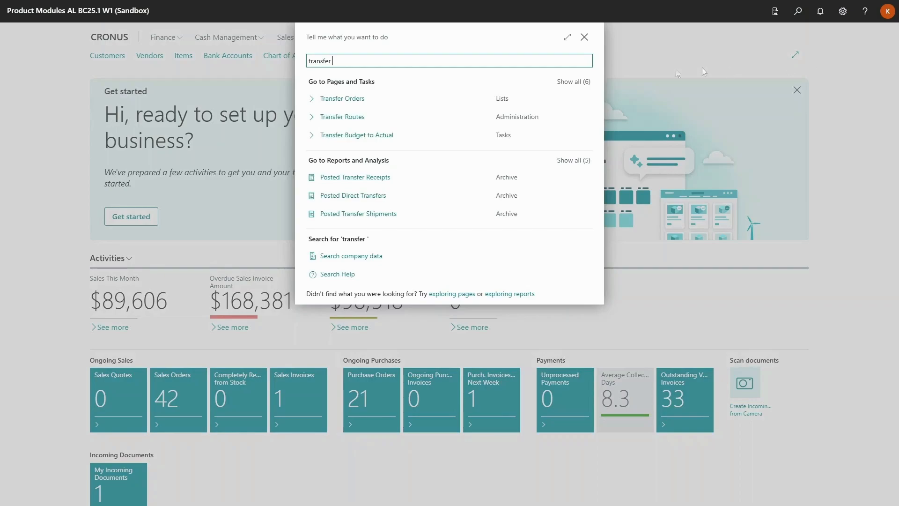
left_click(402, 97)
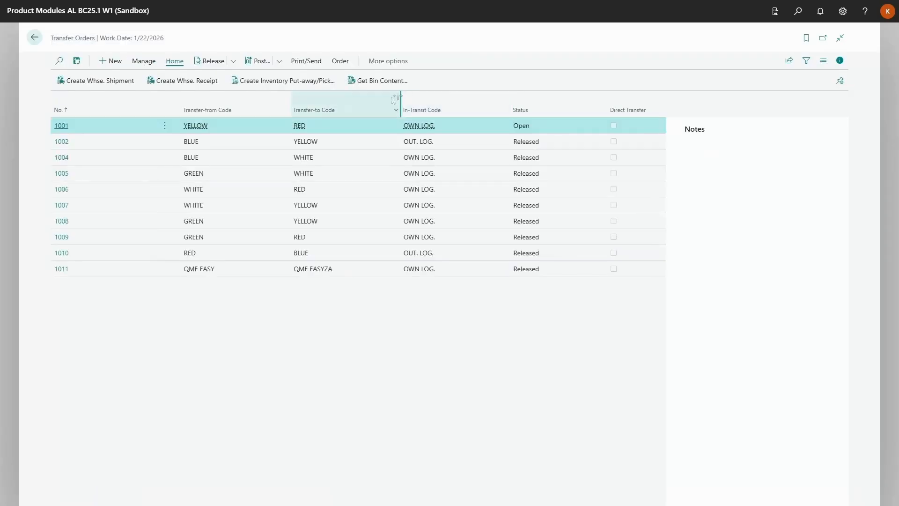
Create a transfer order from QME EASY to QME EASYZA with in-transit code OWN LOG.
left_click(116, 62)
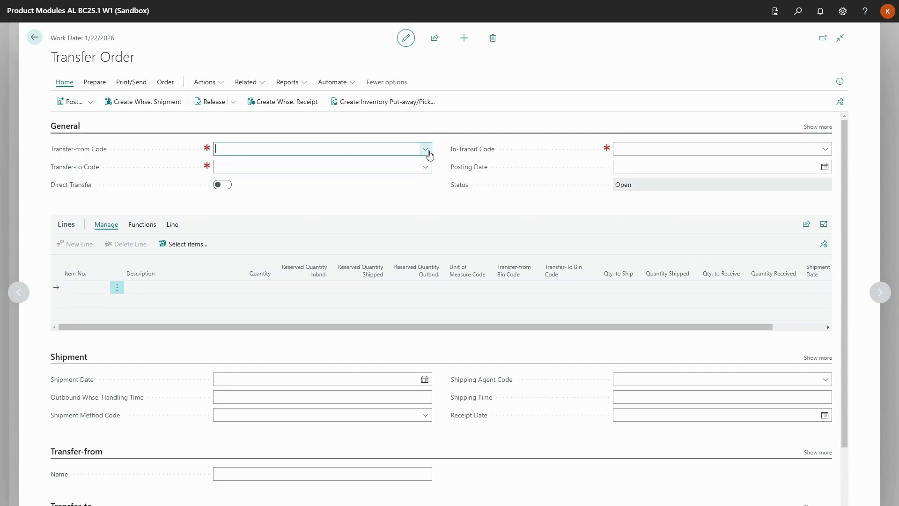
left_click(426, 150)
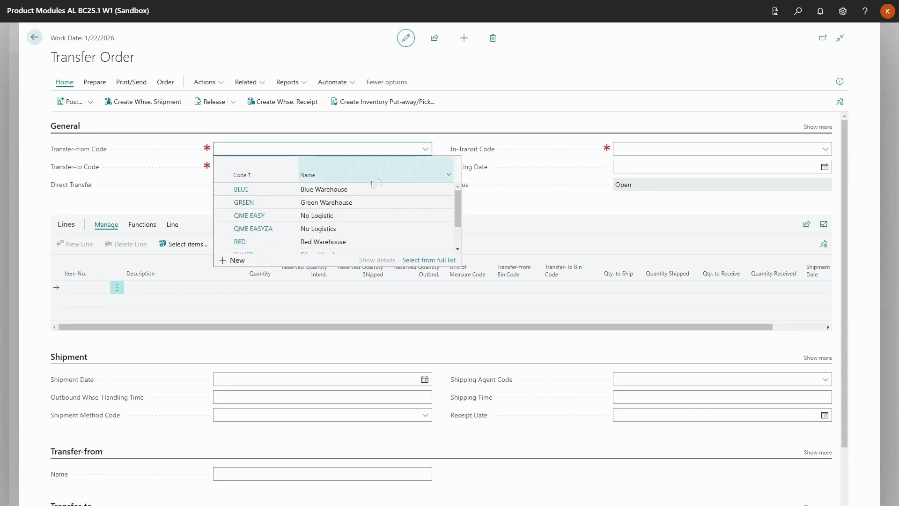
left_click(304, 215)
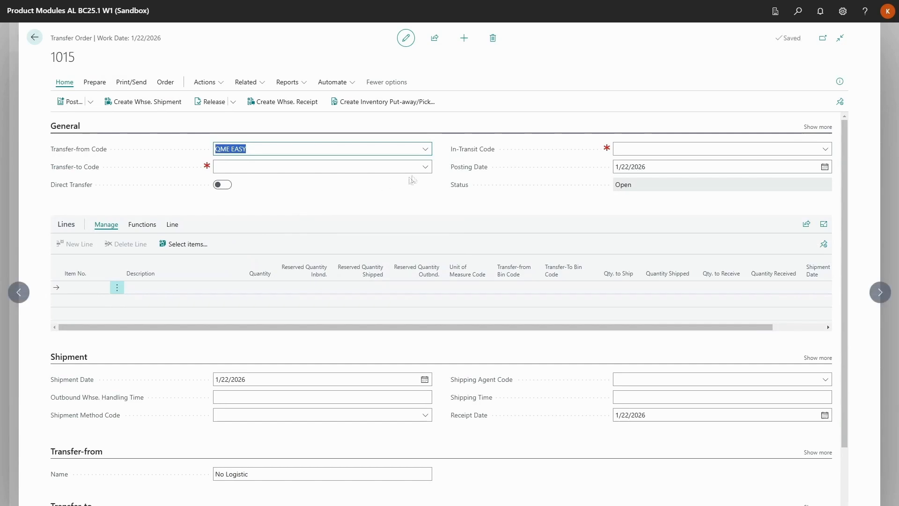
left_click(426, 167)
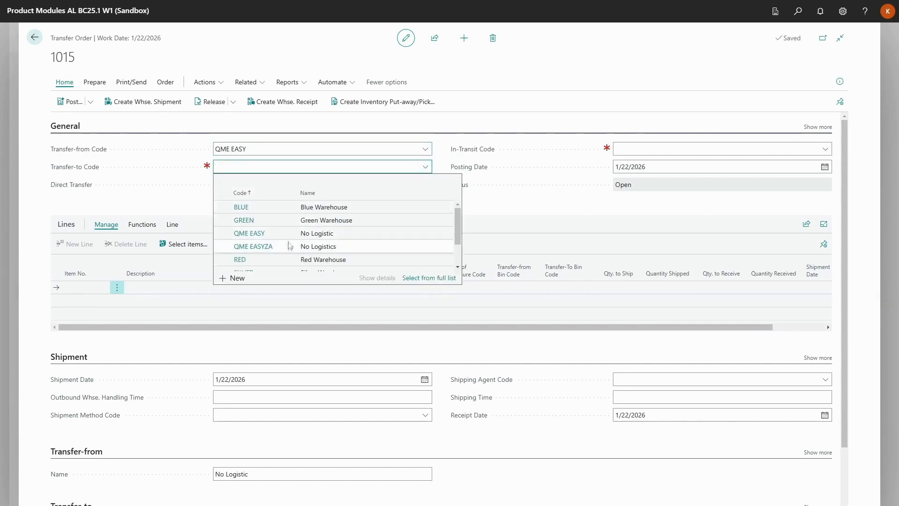
left_click(289, 249)
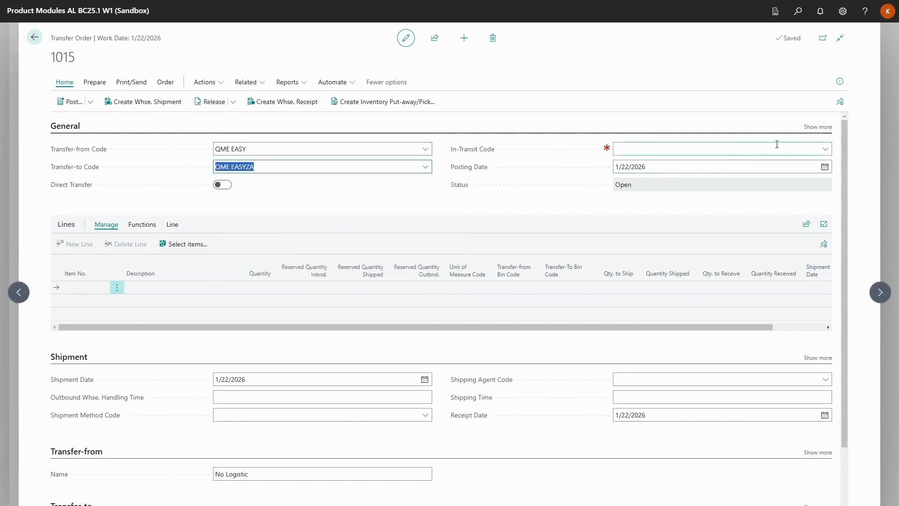
left_click(825, 149)
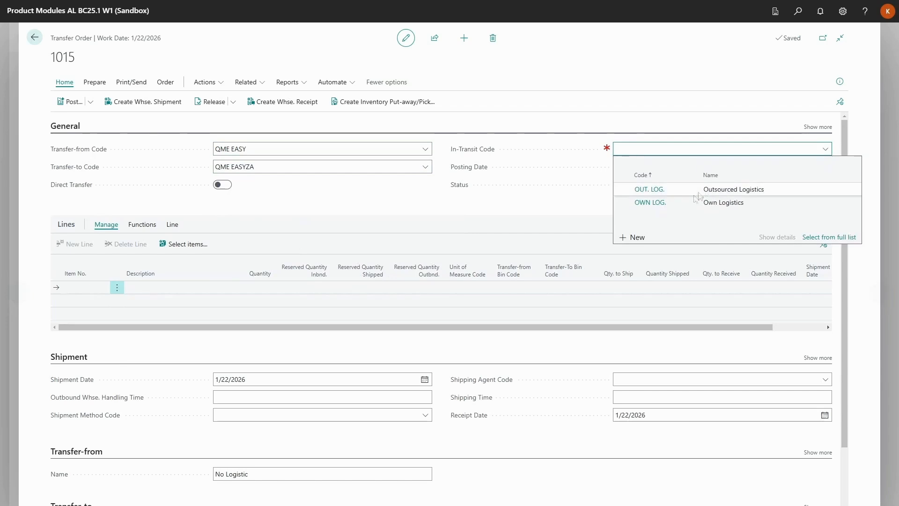
left_click(680, 206)
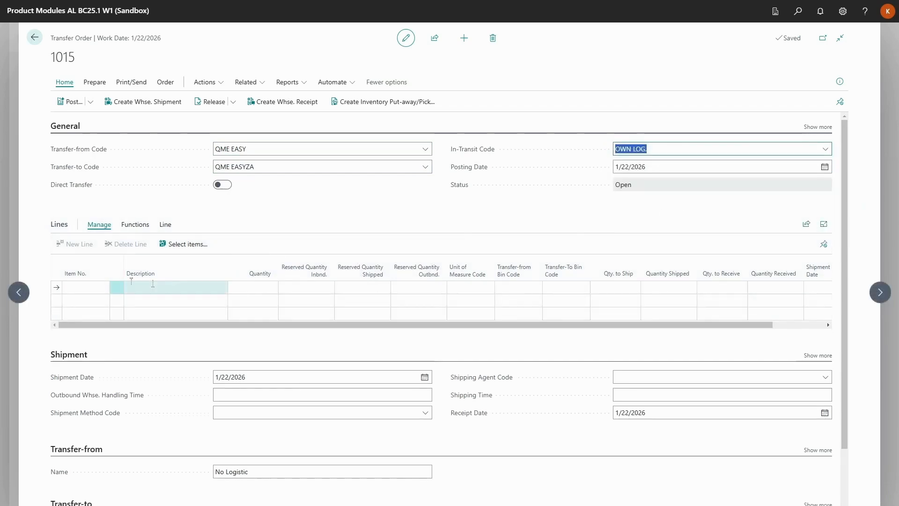
Add a transfer line for item 1000 Bicycle with quantity 1 and transfer-to bin code 05.
left_click(85, 283)
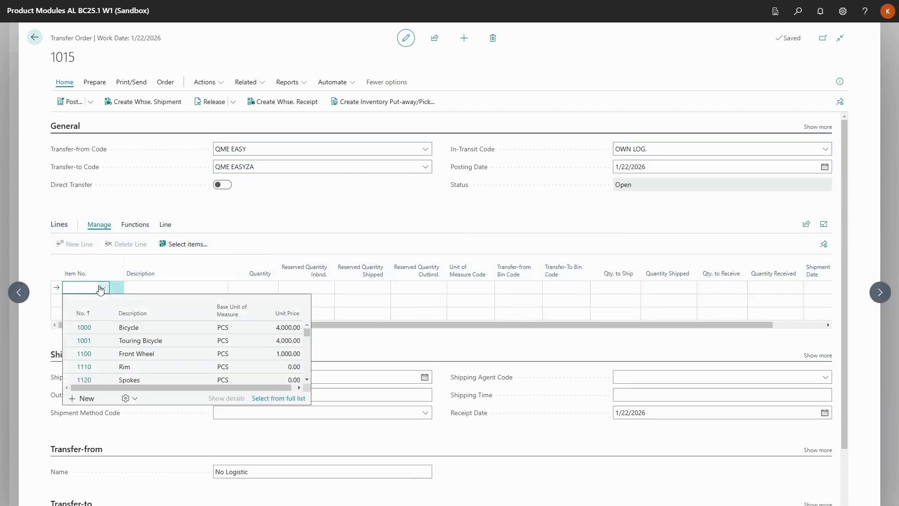
left_click(113, 334)
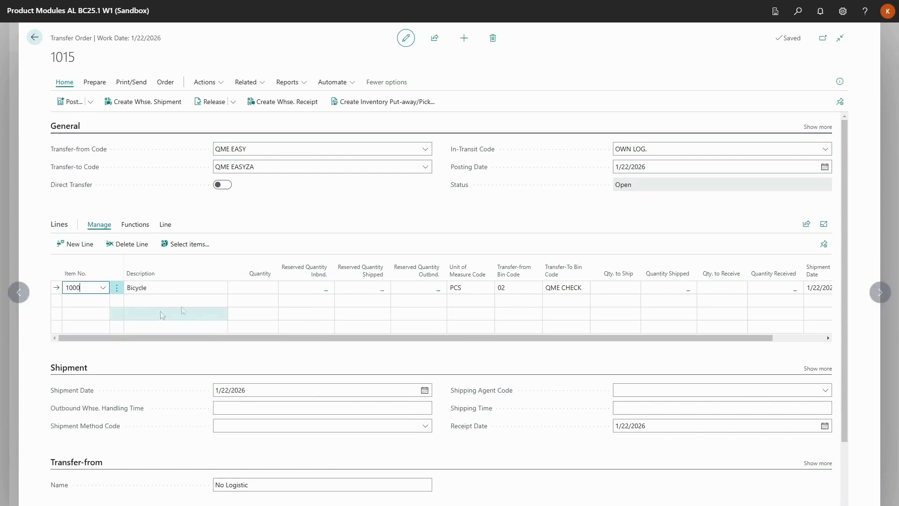
left_click(247, 287)
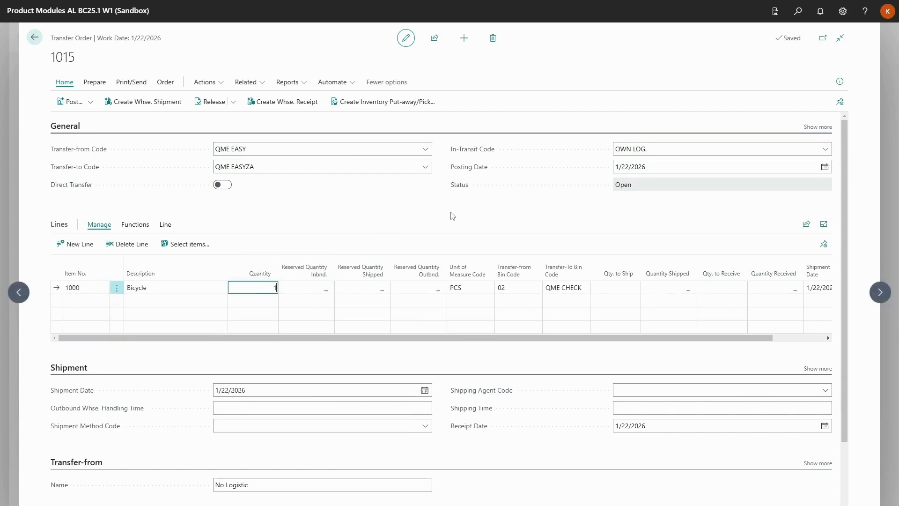
left_click(583, 291)
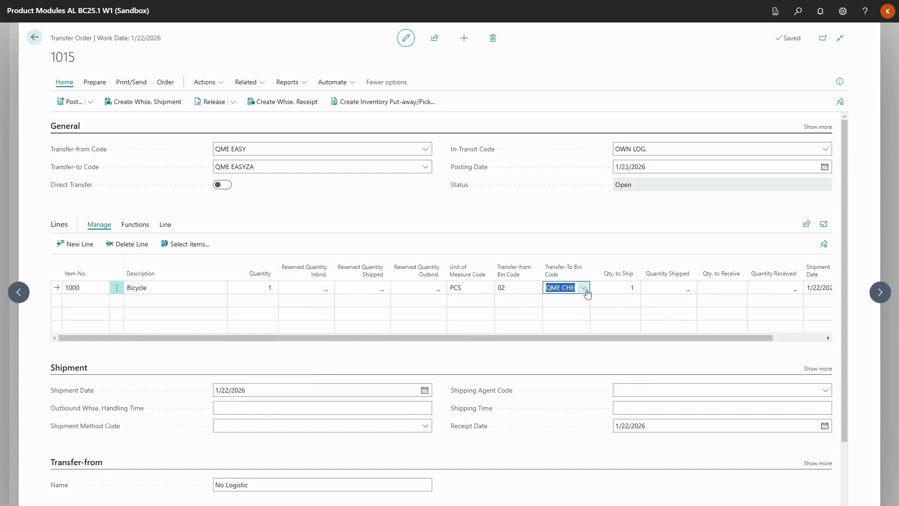
left_click(583, 287)
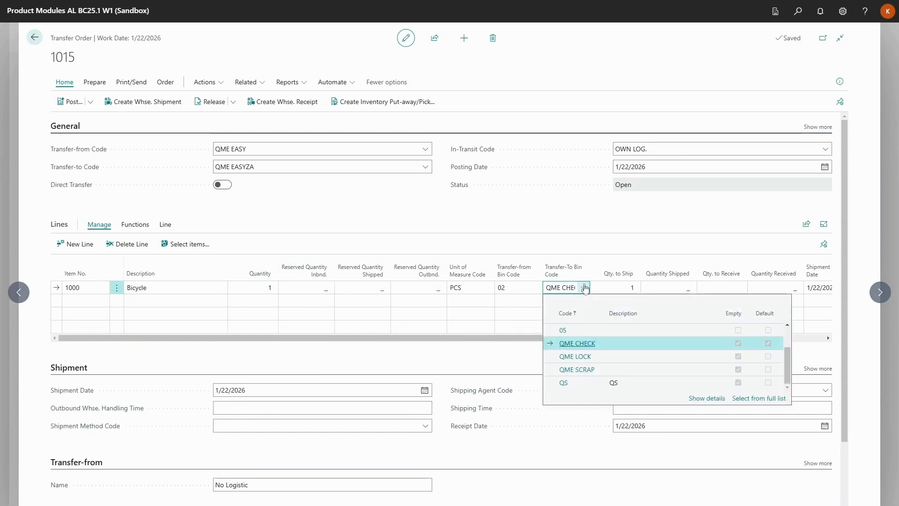
left_click(581, 330)
left_click(550, 222)
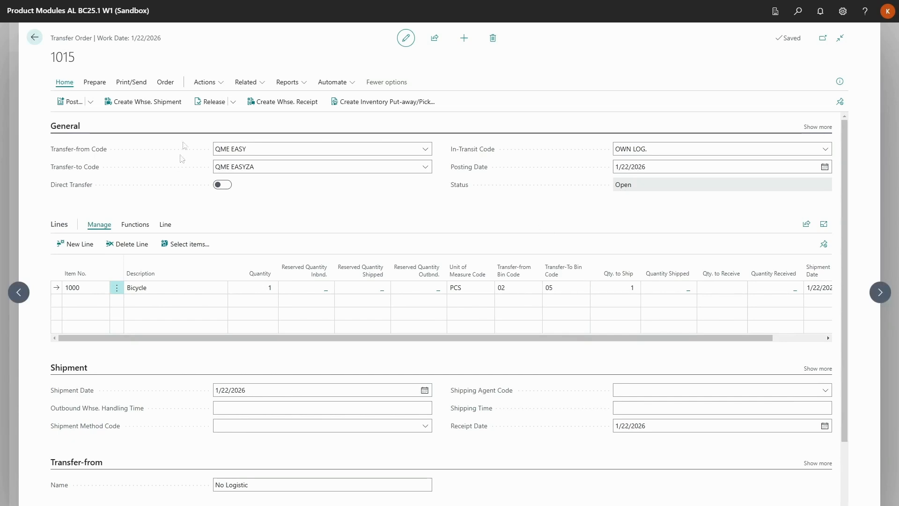
Release the transfer order and post its shipment.
left_click(200, 103)
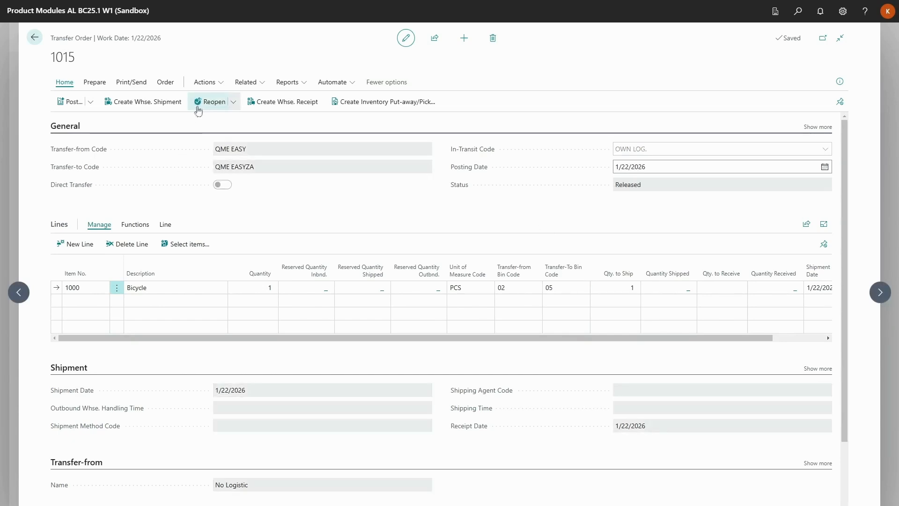
left_click(58, 106)
left_click(493, 314)
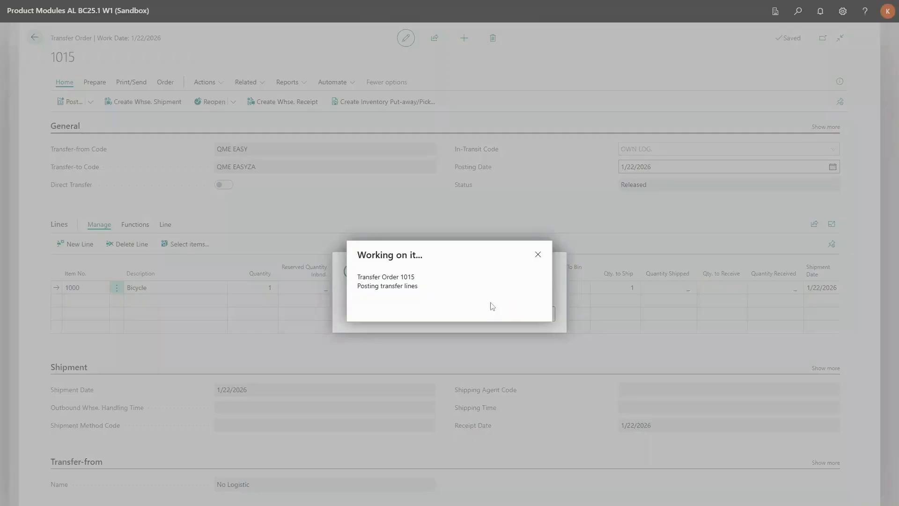
Post the receipt of the transfer order and acknowledge the resulting messages.
left_click(62, 110)
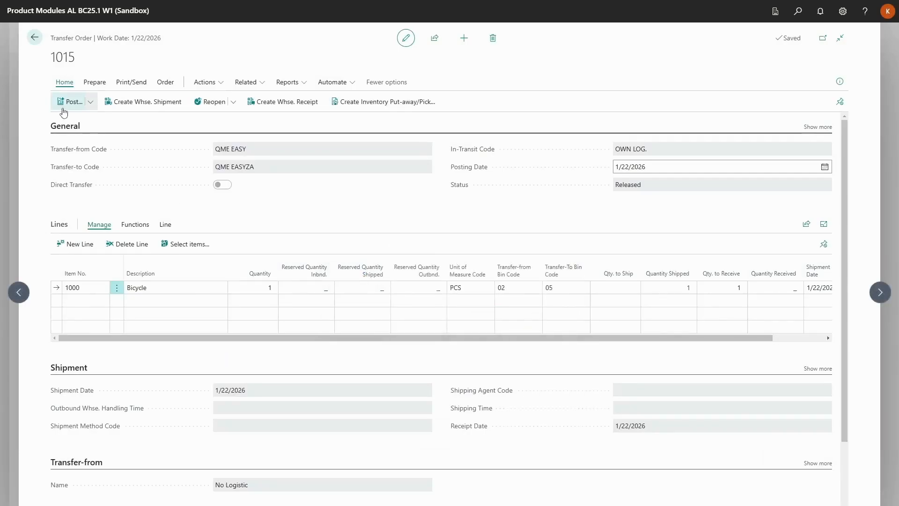
left_click(488, 314)
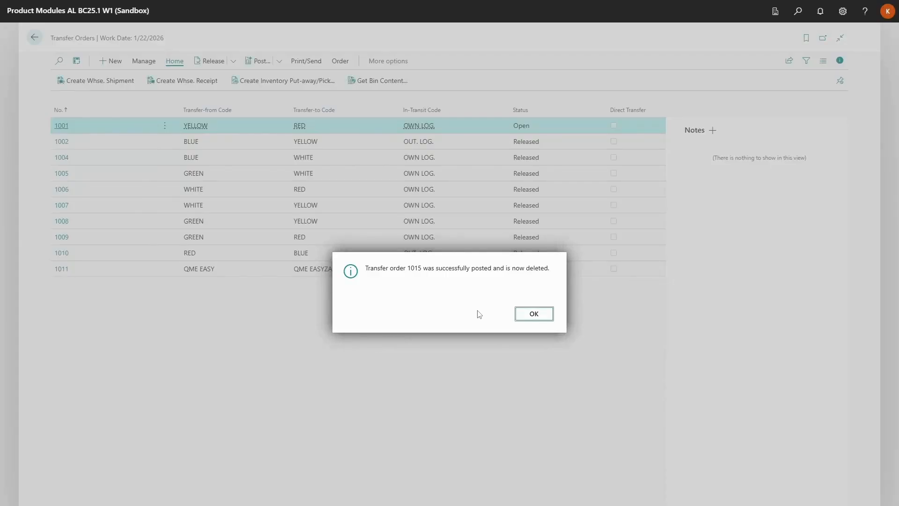
left_click(527, 315)
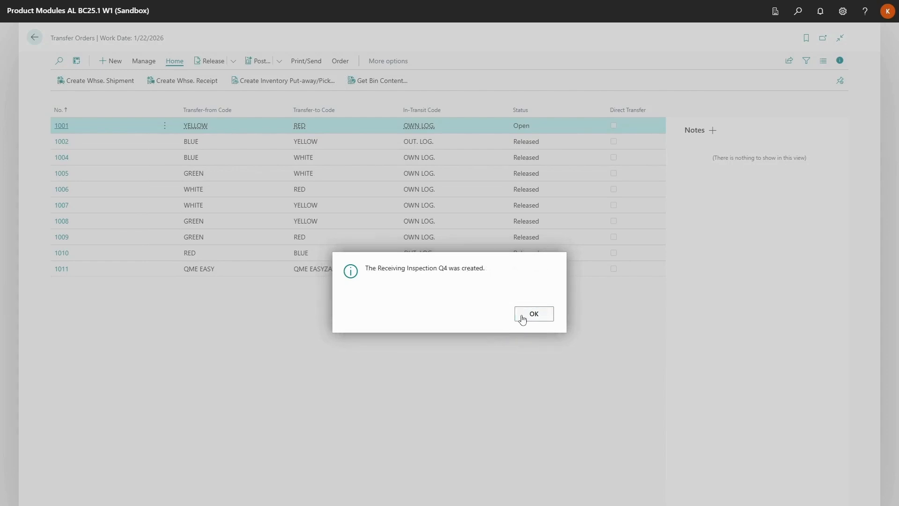
left_click(522, 320)
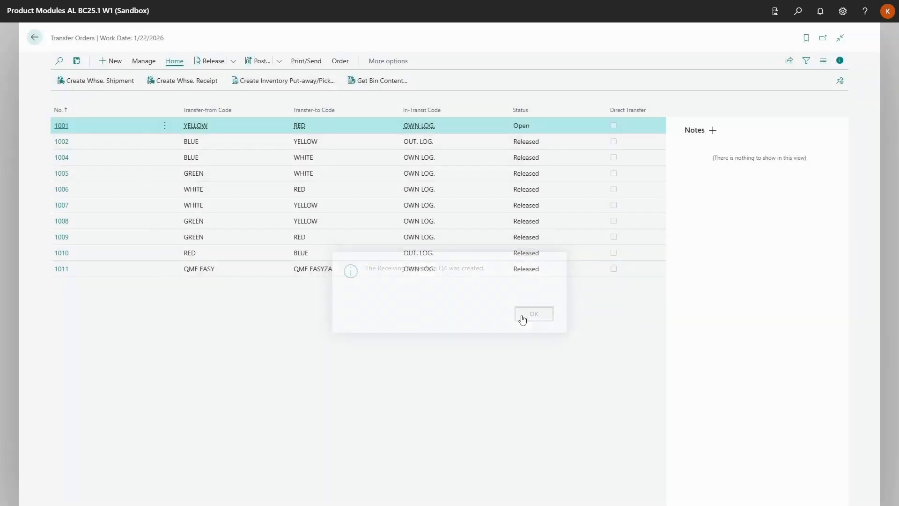
Search for "rec insp", open the Receiving Inspection Order List and open the Bicycle inspection order Q4.
left_click(791, 20)
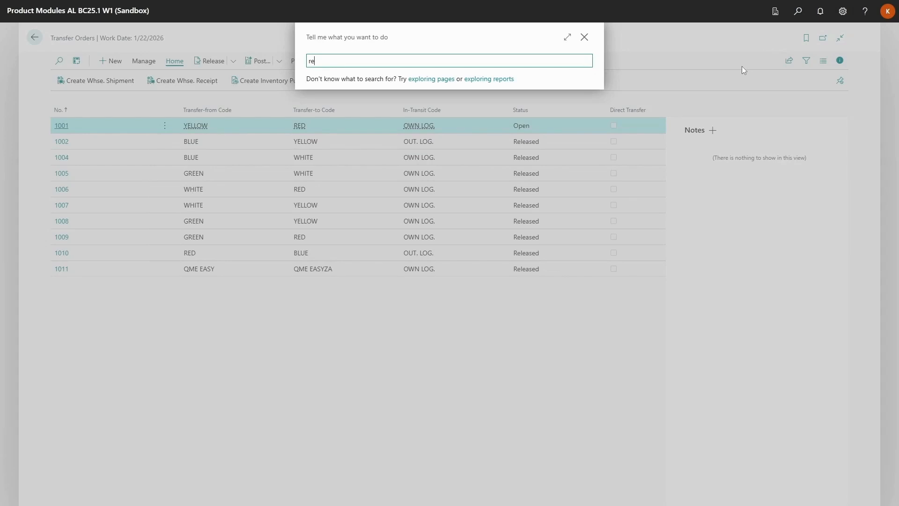
type("rec insp")
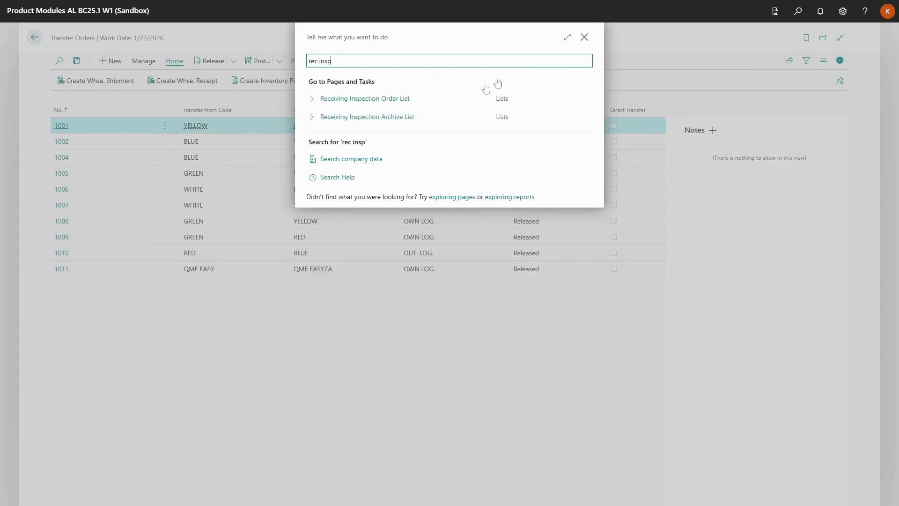
left_click(452, 103)
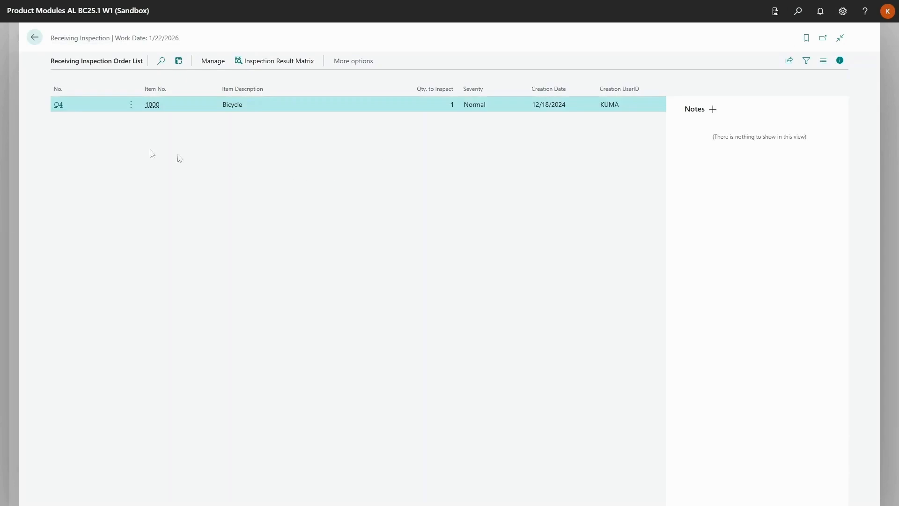
left_click(59, 105)
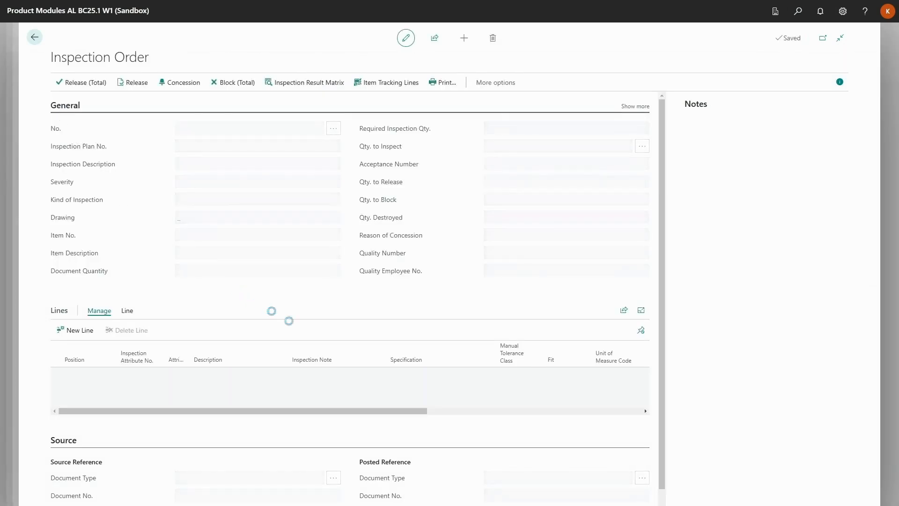
View the posted transfer receipt referenced in the inspection order's source section and close it.
scroll(307, 331, "down", 3)
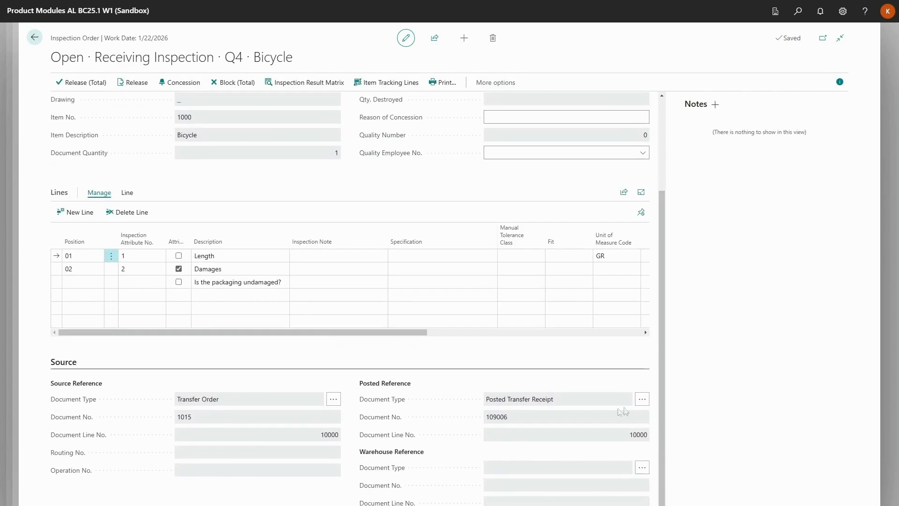
left_click(642, 399)
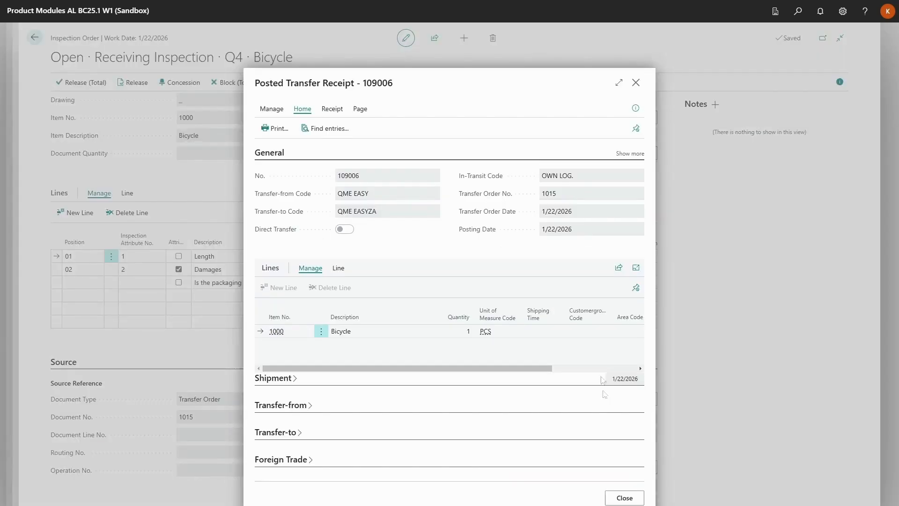
left_click(636, 82)
scroll(499, 212, "up", 3)
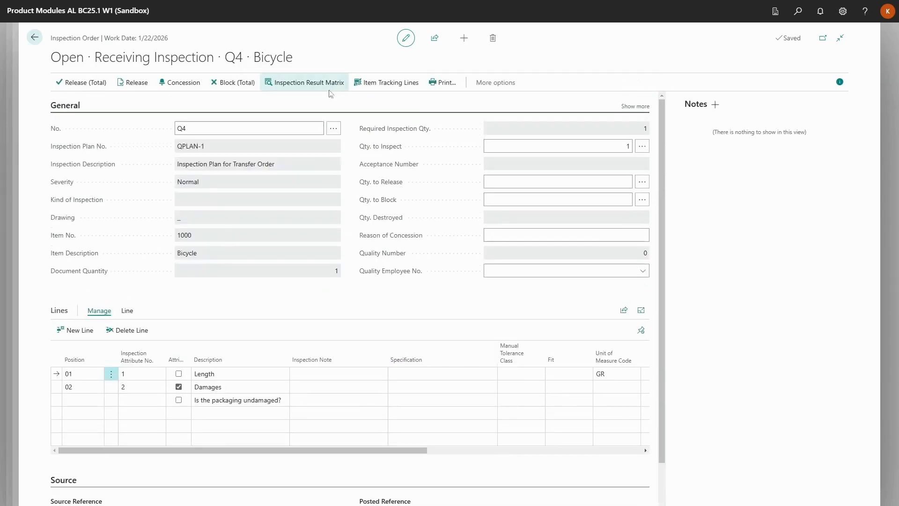
Enter 17 as the measured value for position 01 in the Inspection Result Matrix and return to the inspection order.
left_click(309, 83)
left_click(641, 279)
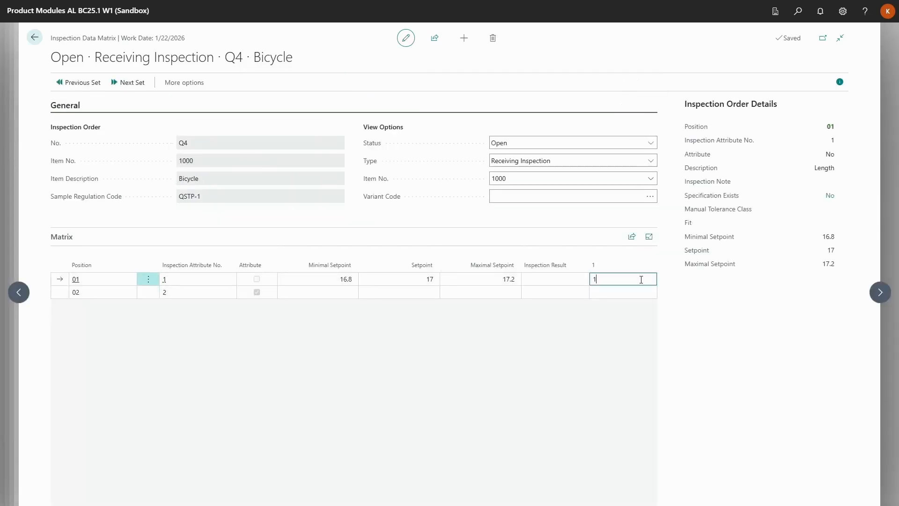
type("17")
left_click(588, 396)
left_click(35, 37)
Set the Inspection Result to Okay for positions 01 Length and 02 Damages in inspection order Q4.
left_click_drag(402, 450, 617, 452)
left_click(574, 374)
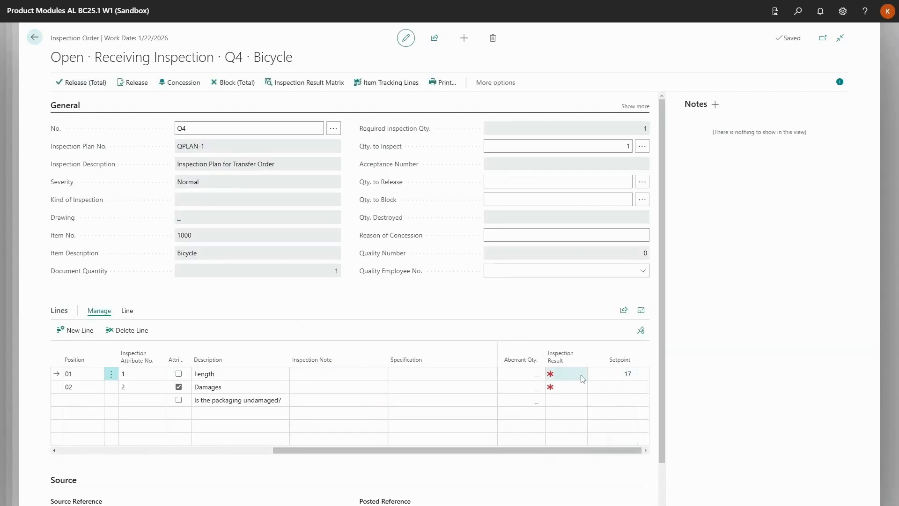
left_click(582, 373)
left_click(582, 397)
left_click(582, 387)
left_click(582, 387)
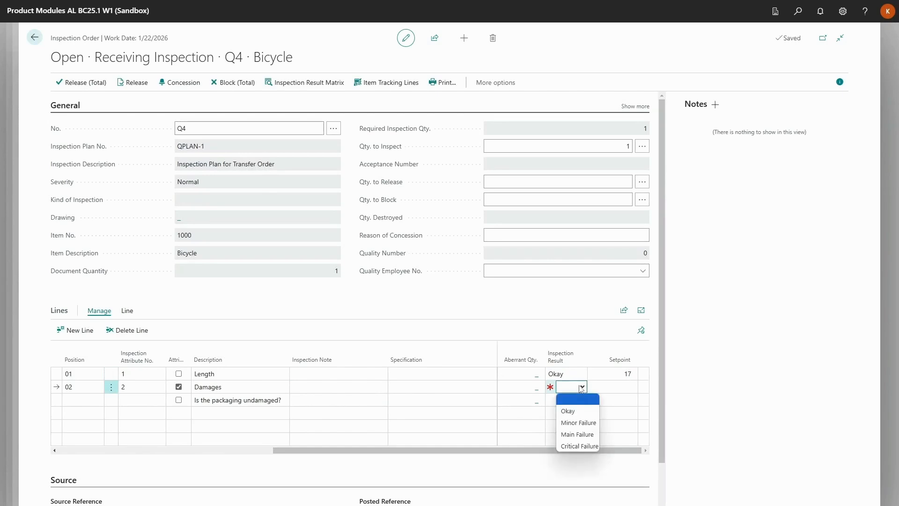
left_click(577, 408)
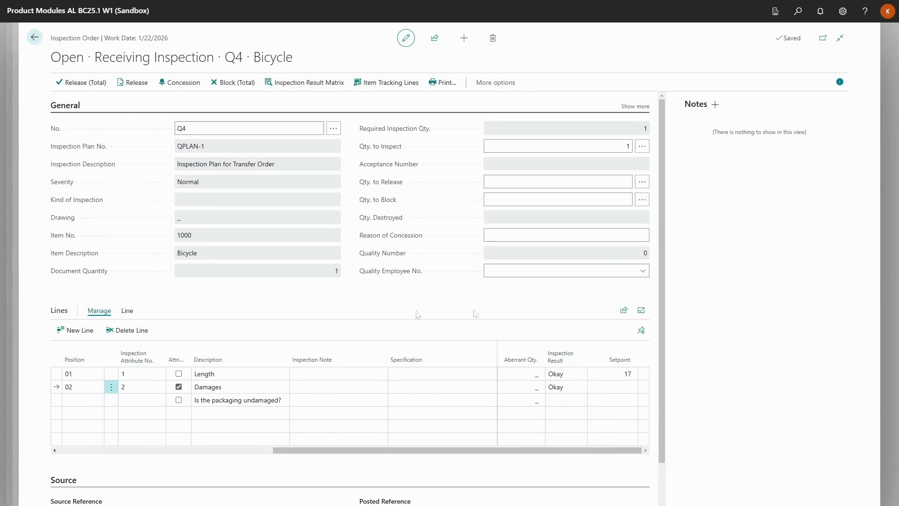
Release the total quantity of inspection order Q4 with status date 1/22/2026 and acknowledge the closing message.
left_click(85, 82)
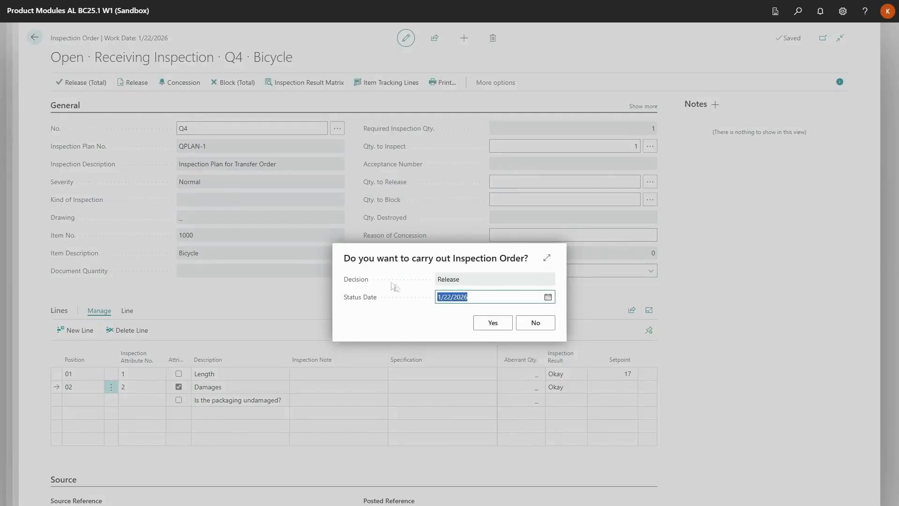
left_click(493, 322)
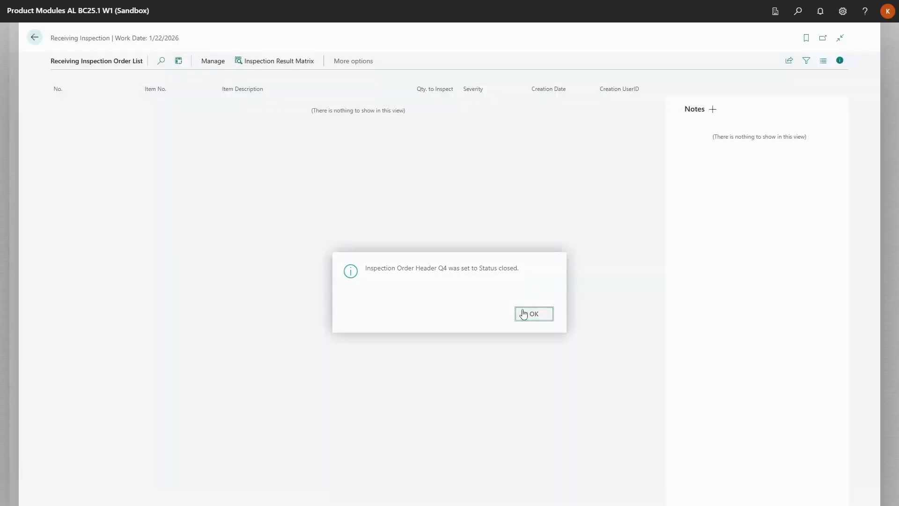
left_click(525, 313)
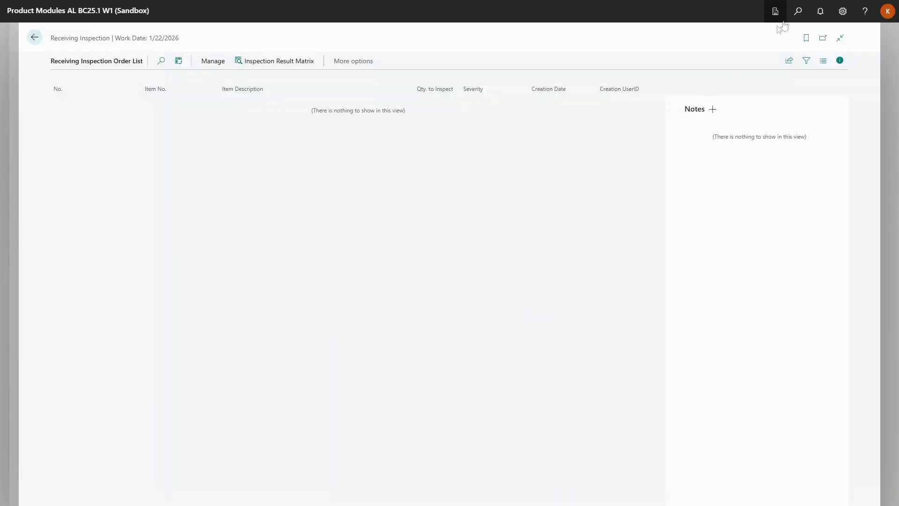
Search for "rec ins", open order Q4 from the Receiving Inspection Archive List and view its related warehouse entries.
left_click(798, 10)
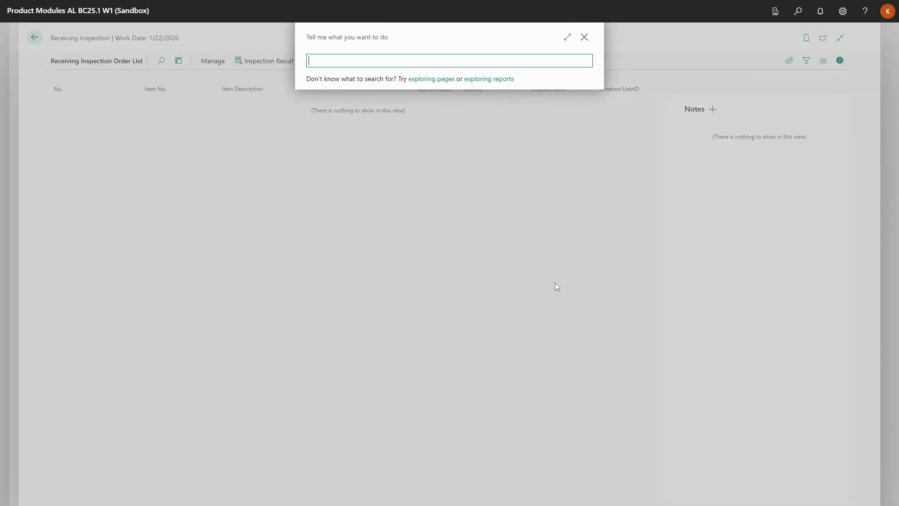
type("rec ins")
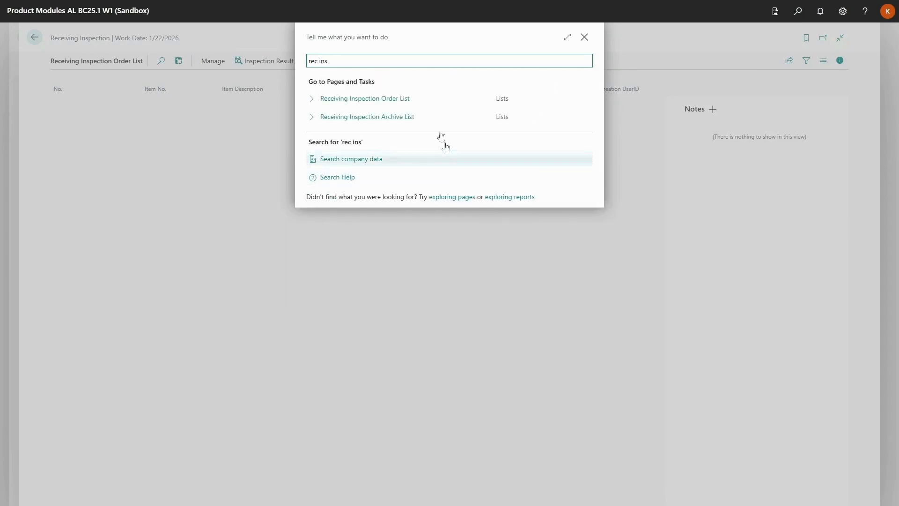
left_click(430, 119)
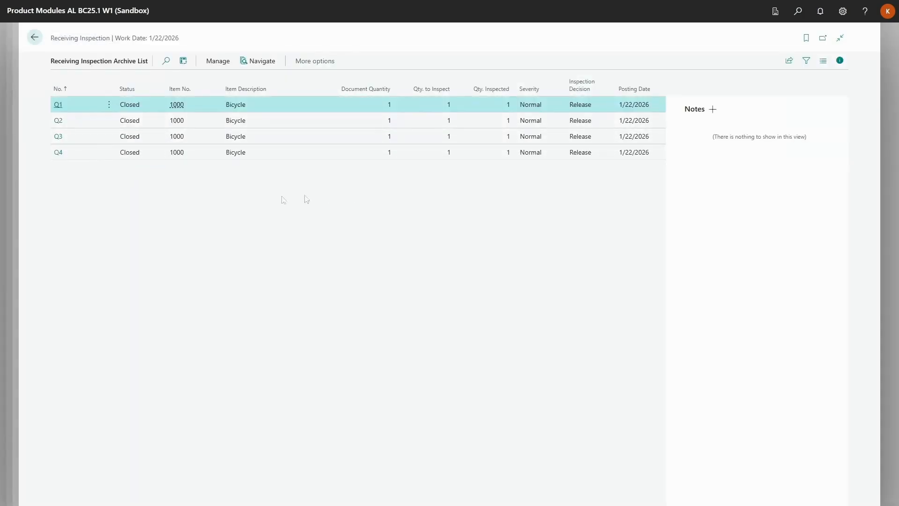
left_click(60, 154)
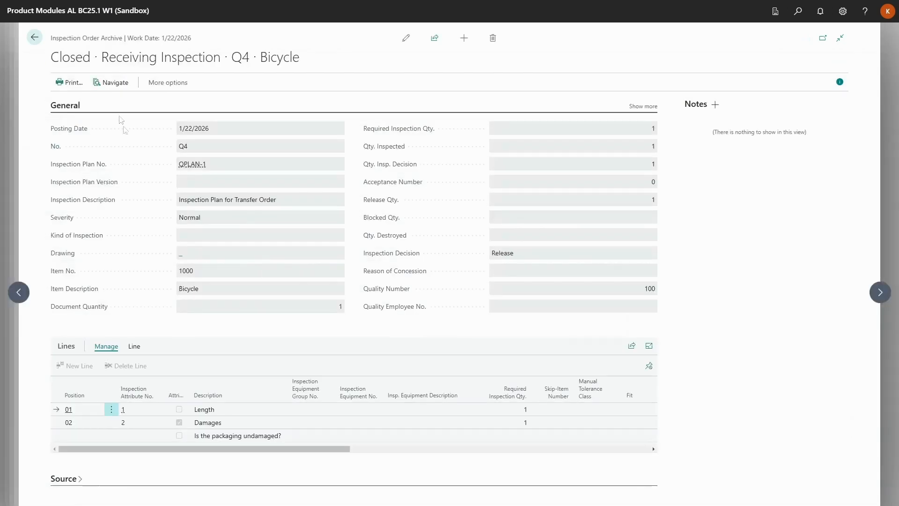
left_click(117, 85)
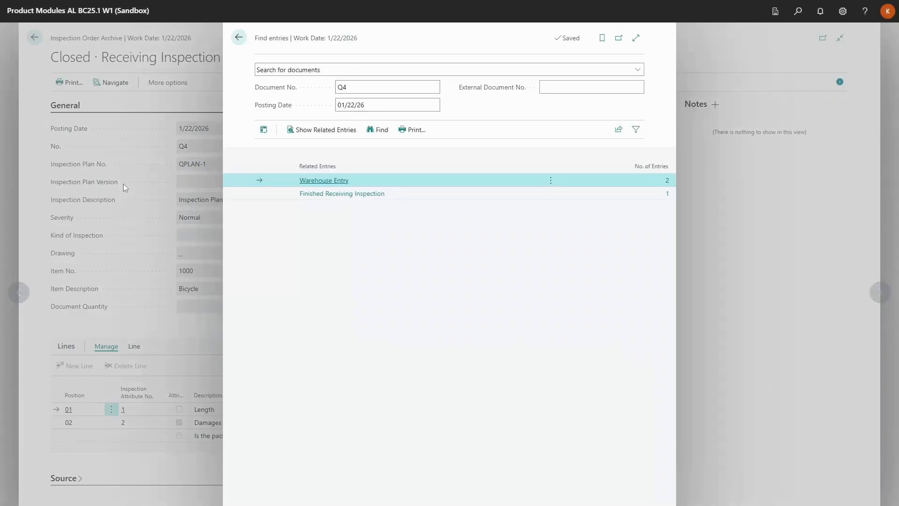
left_click(668, 182)
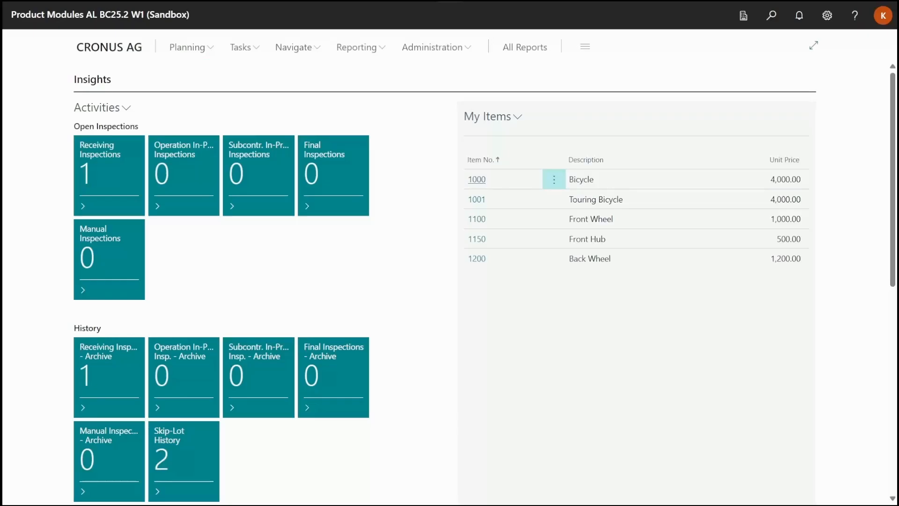
Search for "warehouse rec", open warehouse receipt RE000007, check the Quality Inspection Required column on its lines and return to the home page.
left_click(773, 15)
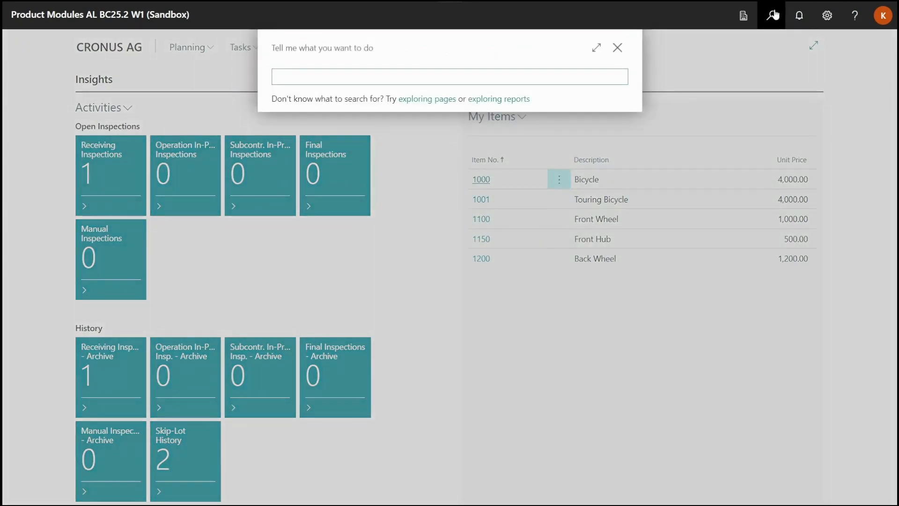
type("warehouse rec")
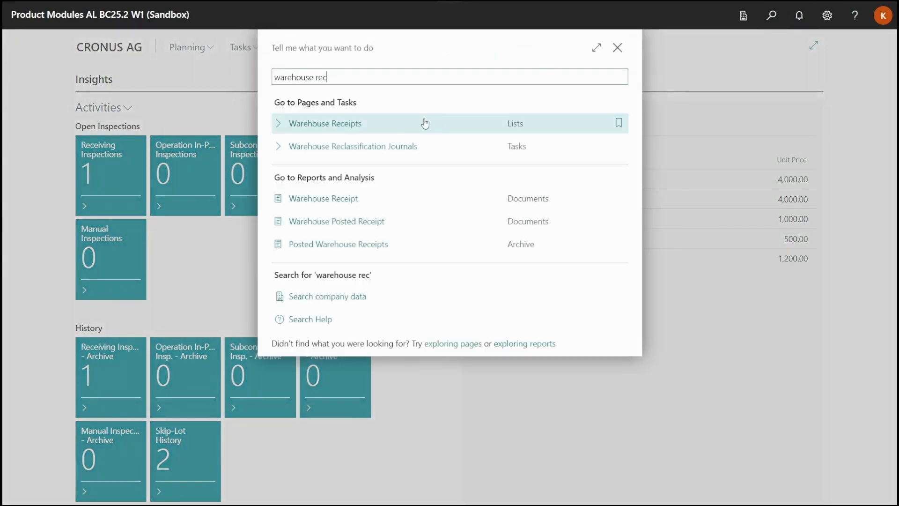
left_click(401, 126)
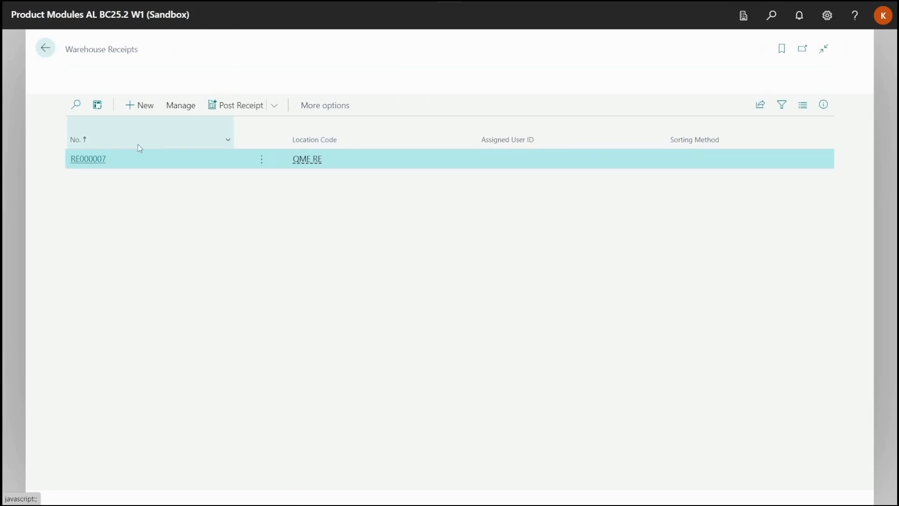
left_click(89, 159)
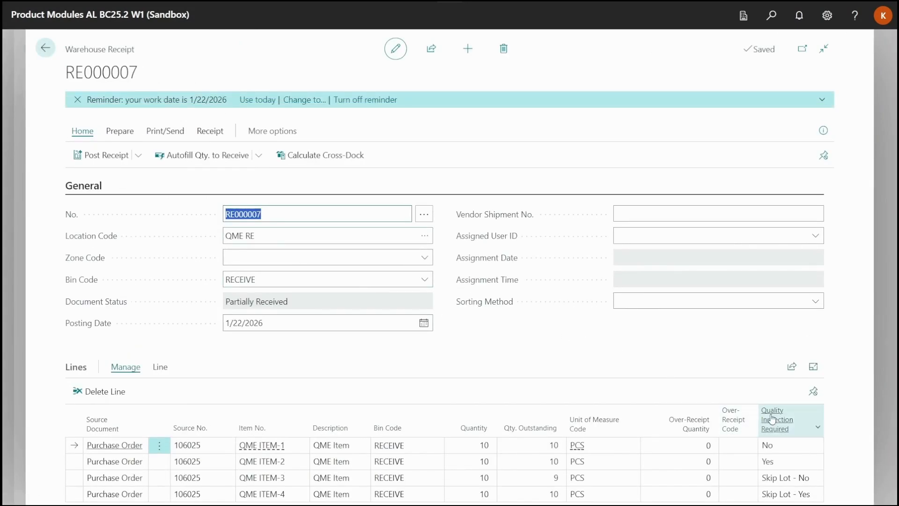
mouse_move(772, 418)
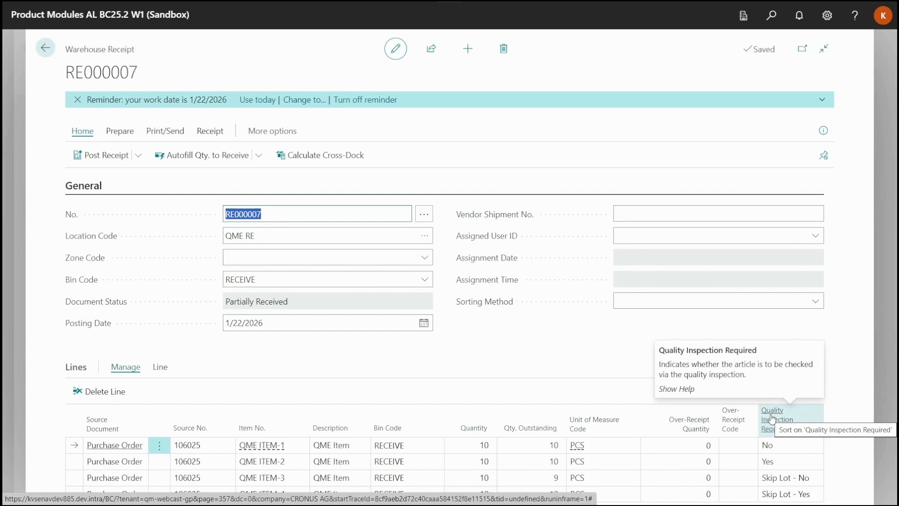
left_click(46, 50)
left_click(46, 50)
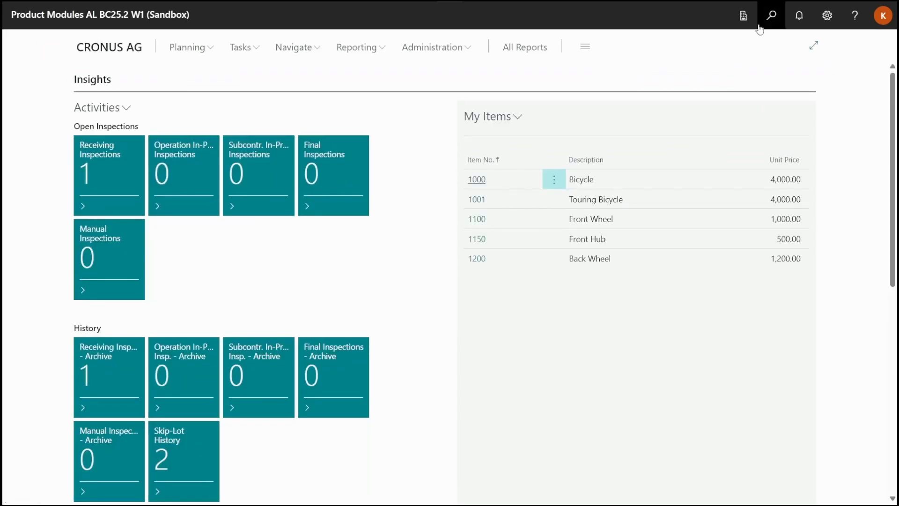
In the Quality Inspection Setup, found with "qual set", turn off automatic calculation and turn on the timestamp display, and close the setup.
left_click(772, 16)
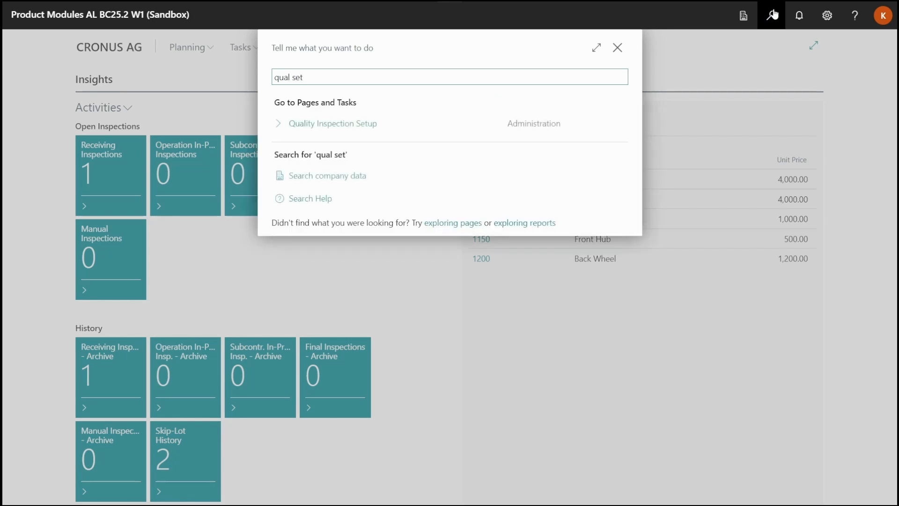
left_click(347, 129)
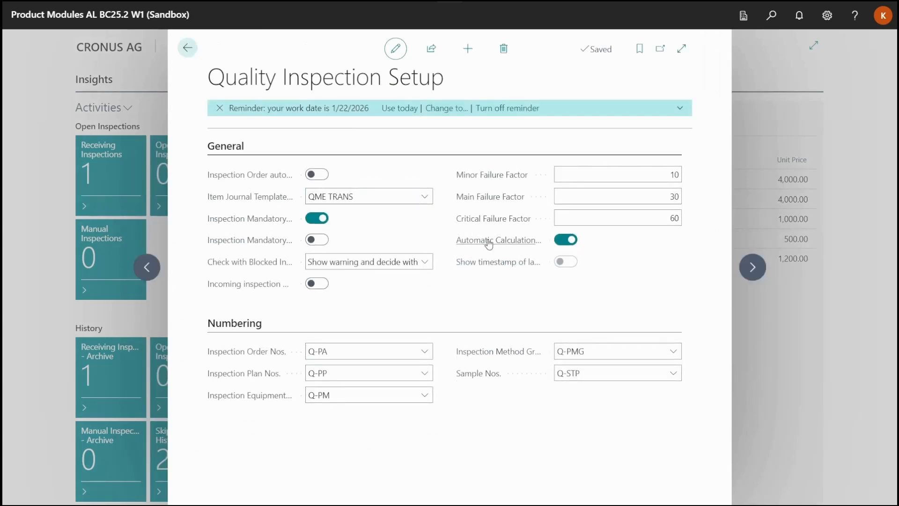
mouse_move(488, 242)
left_click(562, 241)
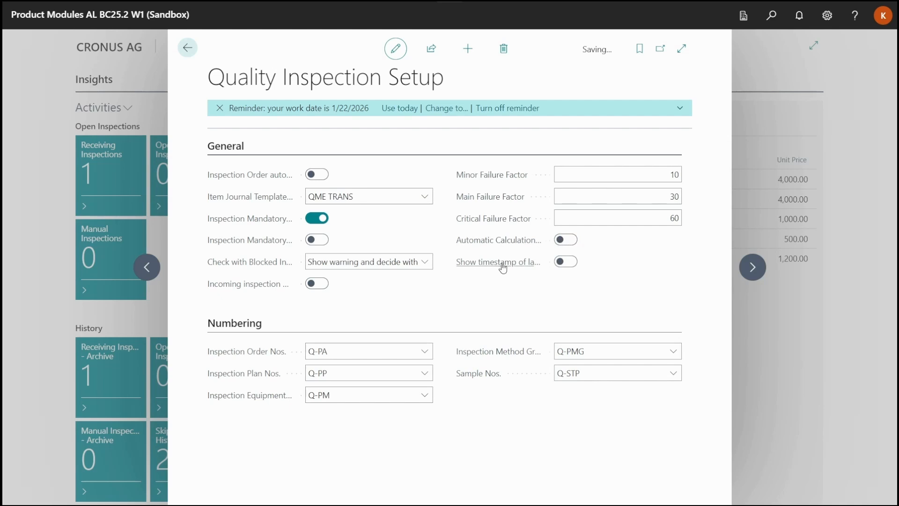
mouse_move(503, 266)
left_click(568, 264)
left_click(188, 48)
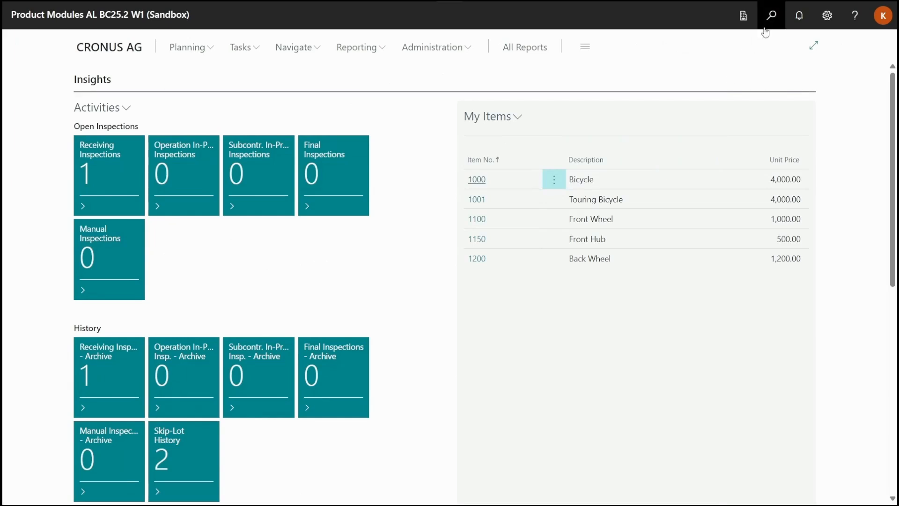
Search for "warehouse rec", reopen warehouse receipt RE000007 and calculate the quality inspection for its lines.
left_click(771, 16)
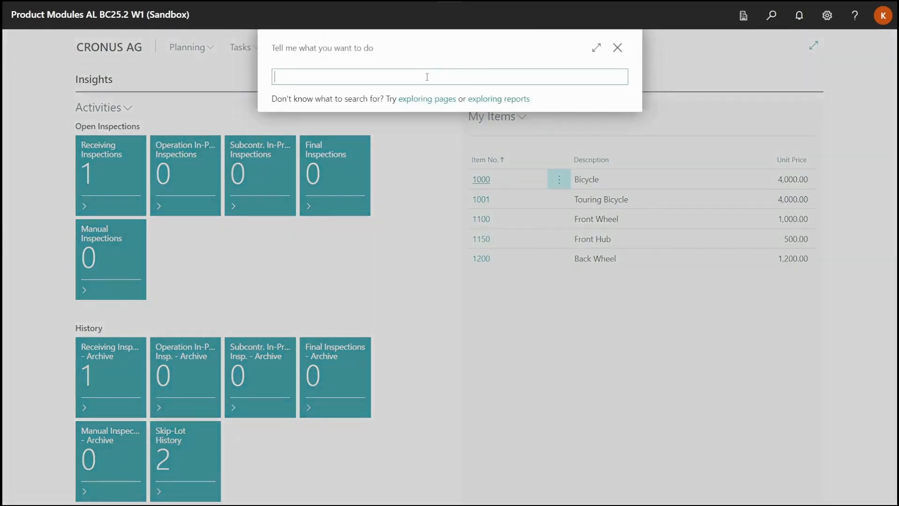
type("warehouse rec")
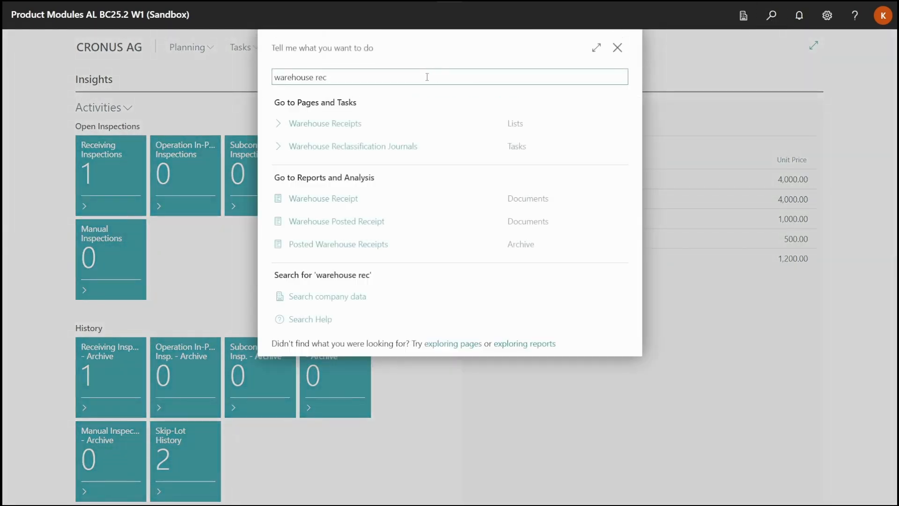
left_click(349, 124)
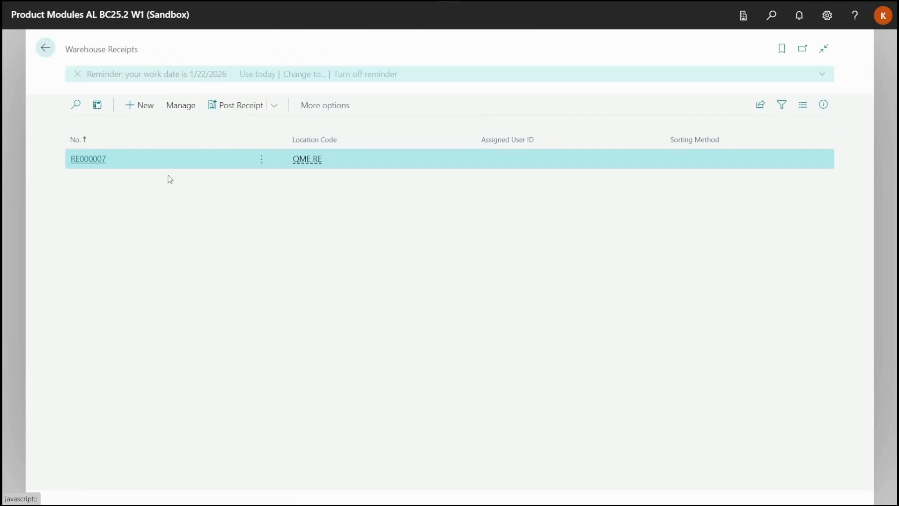
left_click(90, 162)
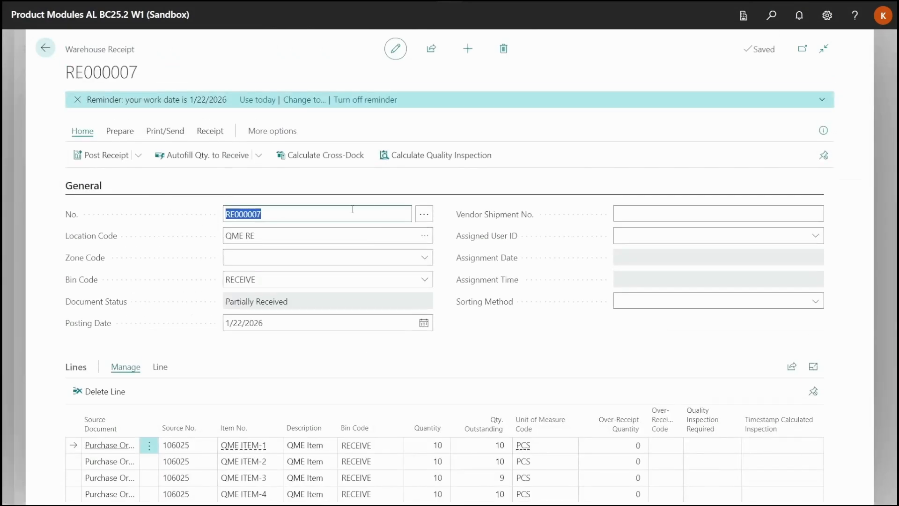
left_click(446, 155)
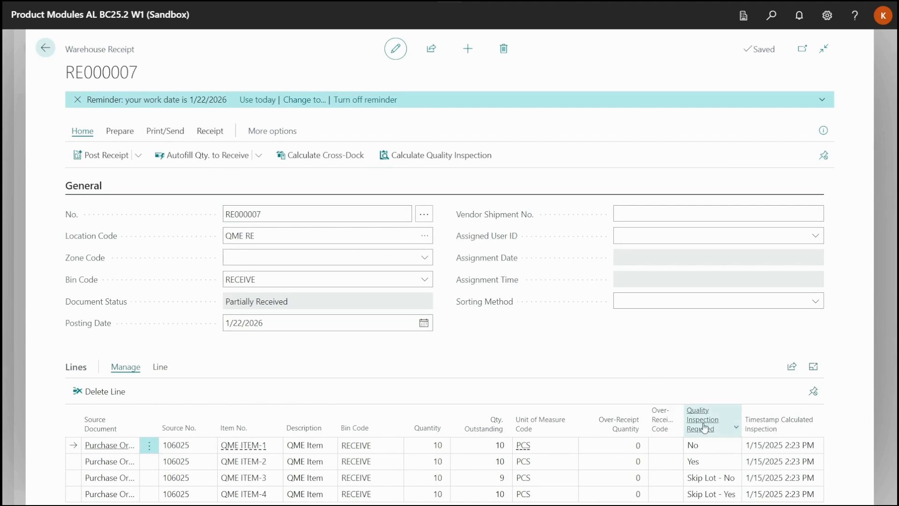